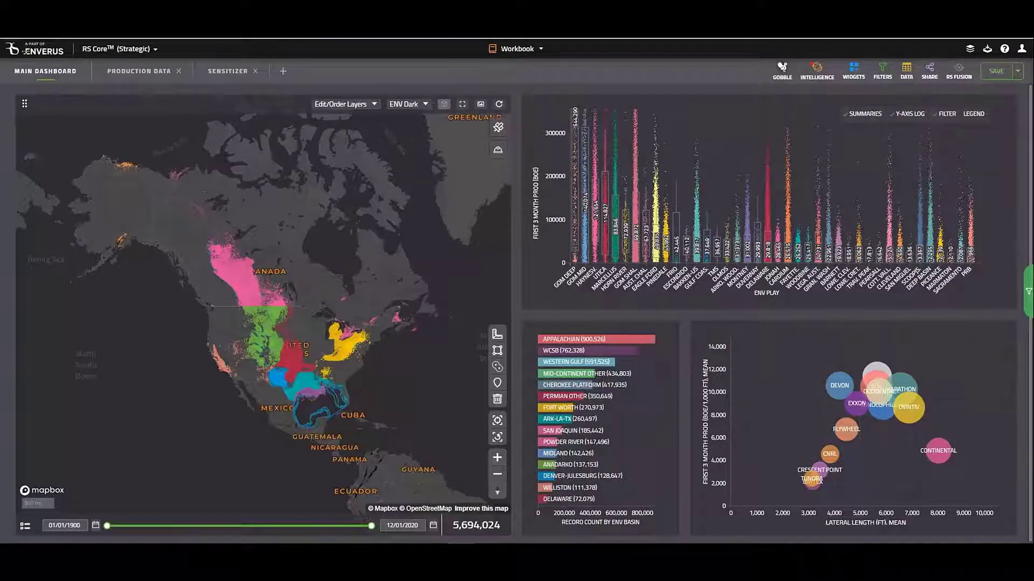
Step: Hide the Wells and Laterals map layers and turn on the Landtrac Lease layer
{"action": "left_click", "coordinate": [375, 107]}
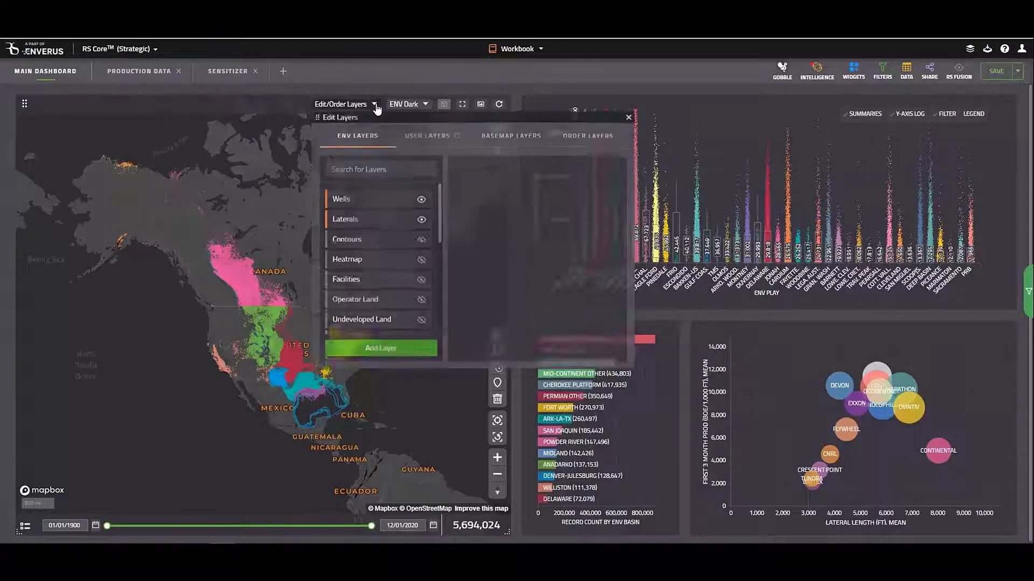
{"action": "left_click", "coordinate": [422, 204]}
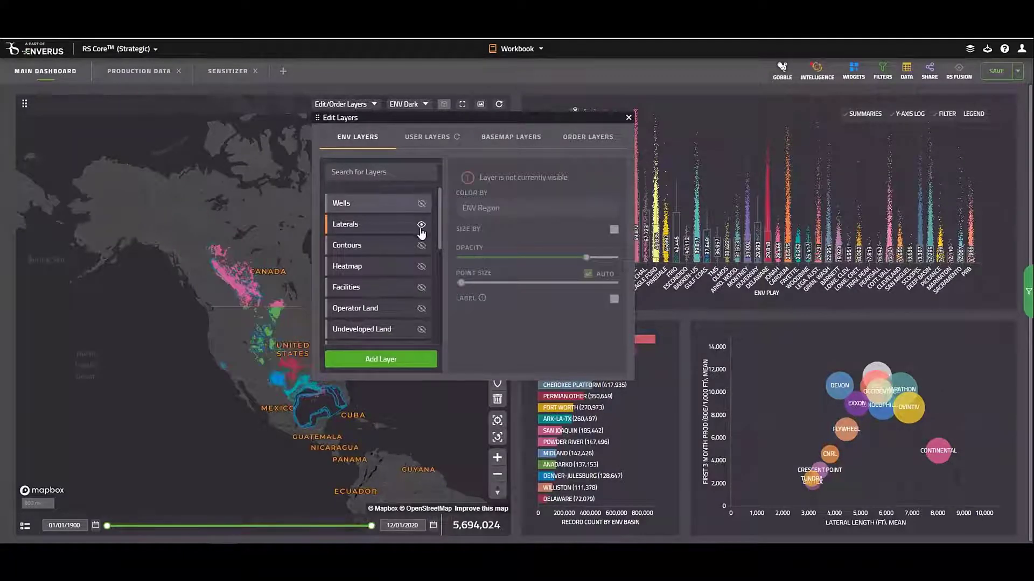
{"action": "left_click", "coordinate": [422, 225]}
{"action": "scroll", "coordinate": [422, 235], "scroll_direction": "down", "scroll_amount": 5}
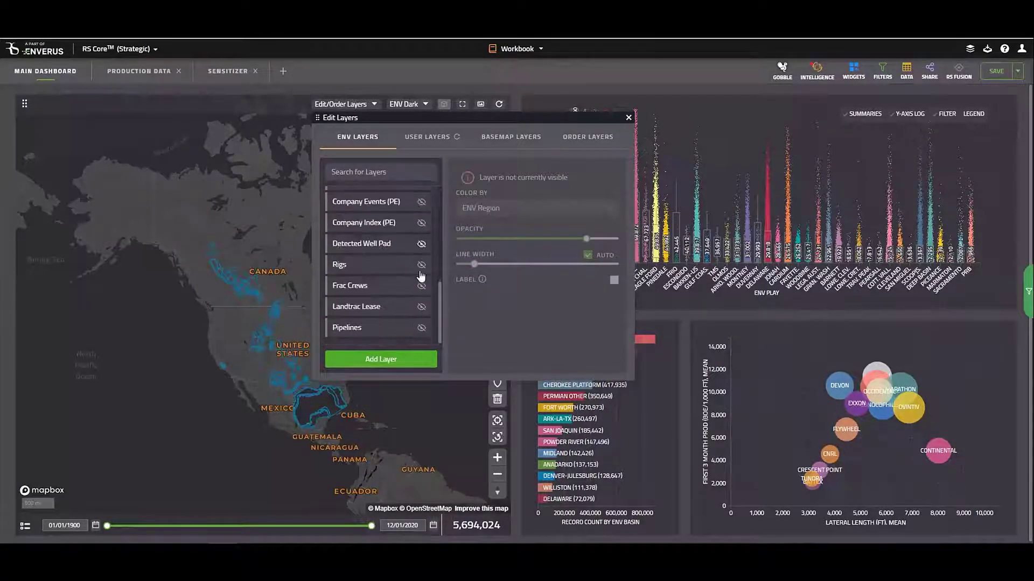
{"action": "left_click", "coordinate": [422, 308]}
{"action": "scroll", "coordinate": [423, 298], "scroll_direction": "up", "scroll_amount": 5}
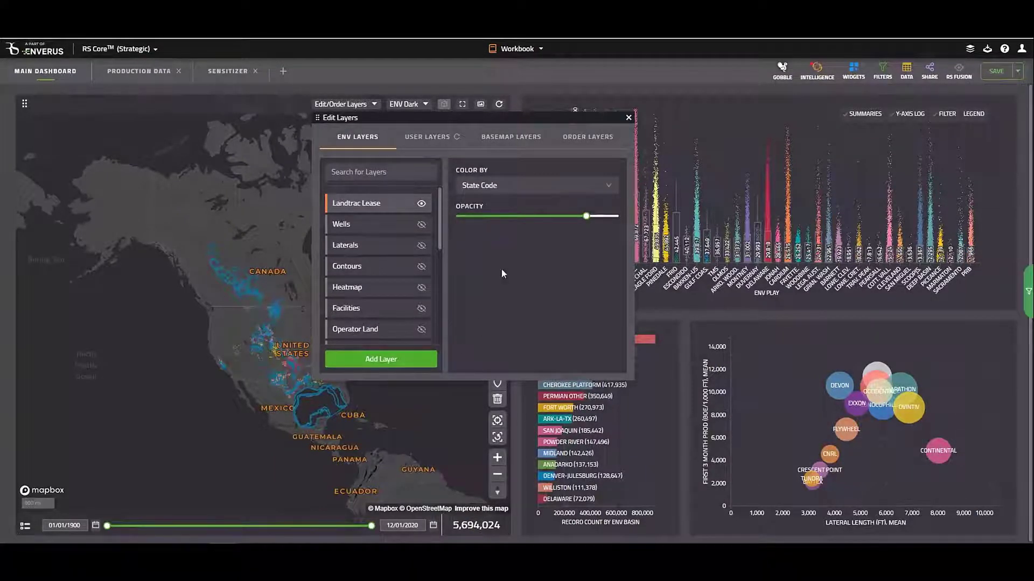
Step: Colour the Landtrac Lease layer by Grantee Alias
{"action": "left_click", "coordinate": [515, 193]}
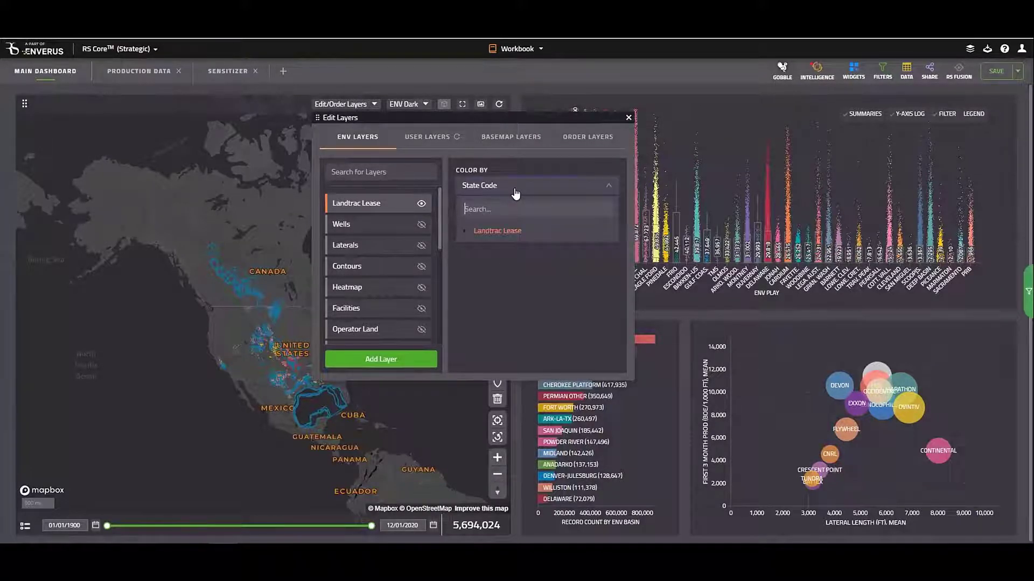
{"action": "type", "text": "gran"}
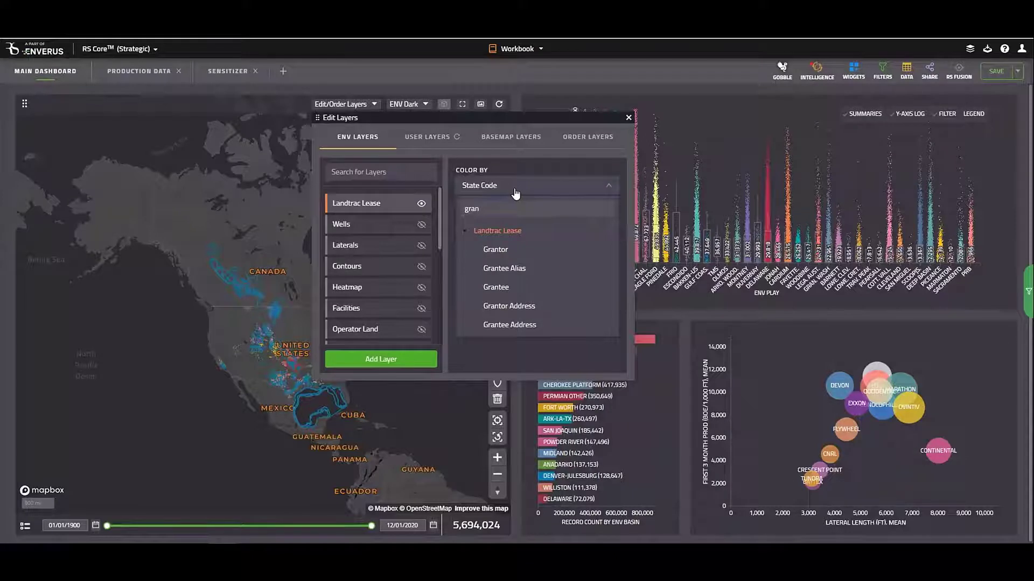
{"action": "left_click", "coordinate": [513, 276]}
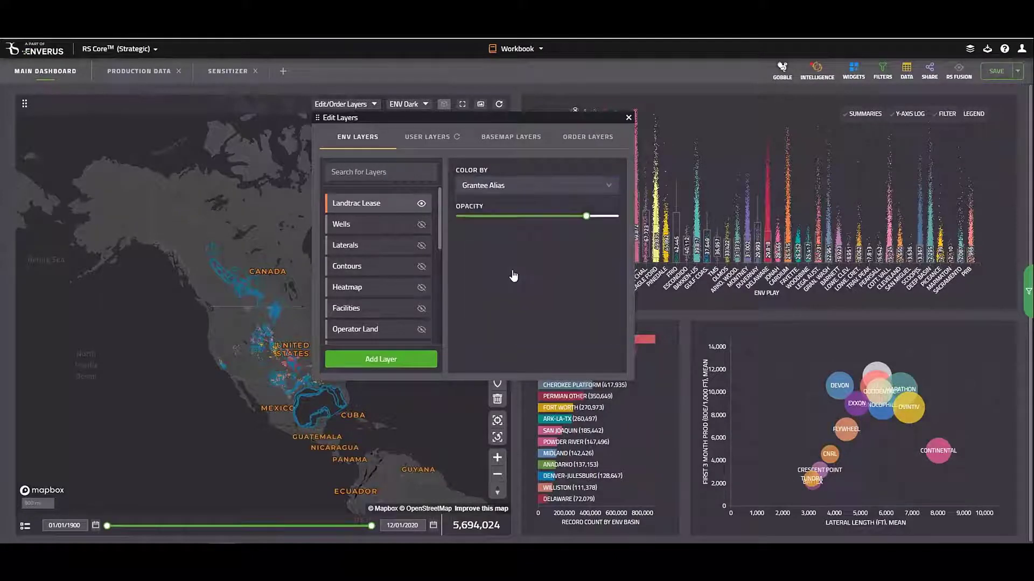
{"action": "left_click", "coordinate": [628, 118]}
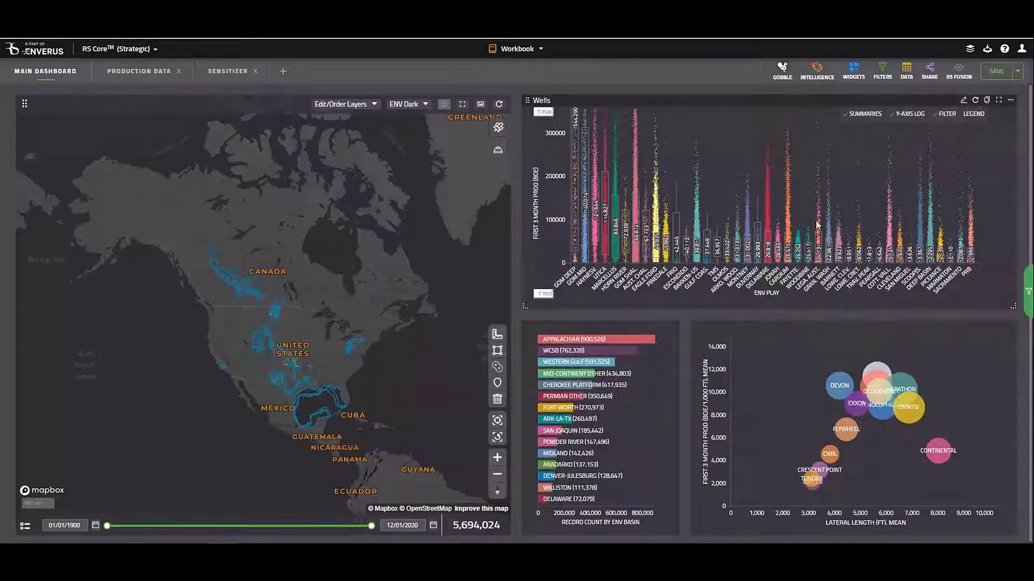
Step: Delete the production-by-play chart and the bubble chart from the dashboard
{"action": "left_click", "coordinate": [1013, 104]}
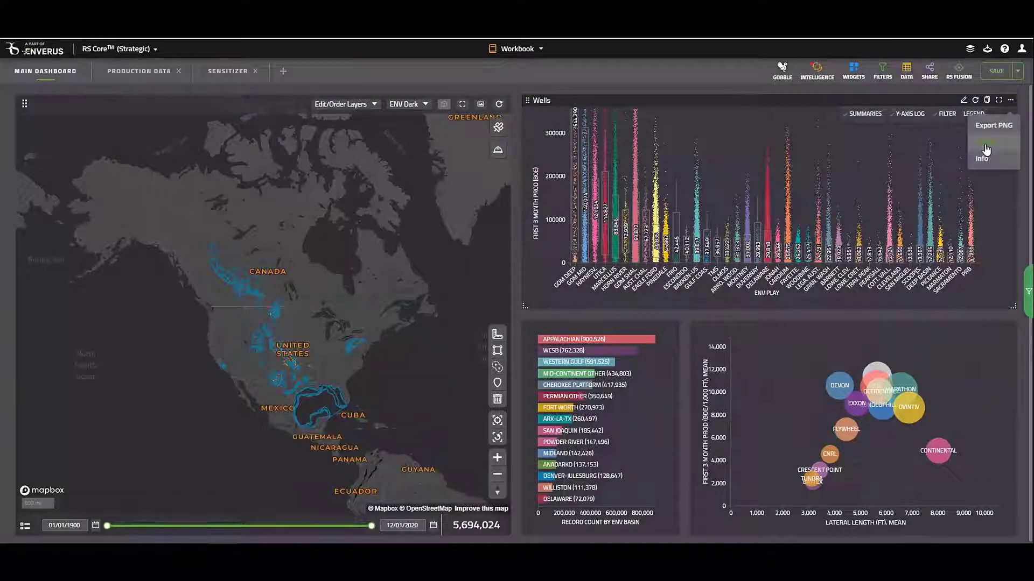
{"action": "left_click", "coordinate": [986, 151]}
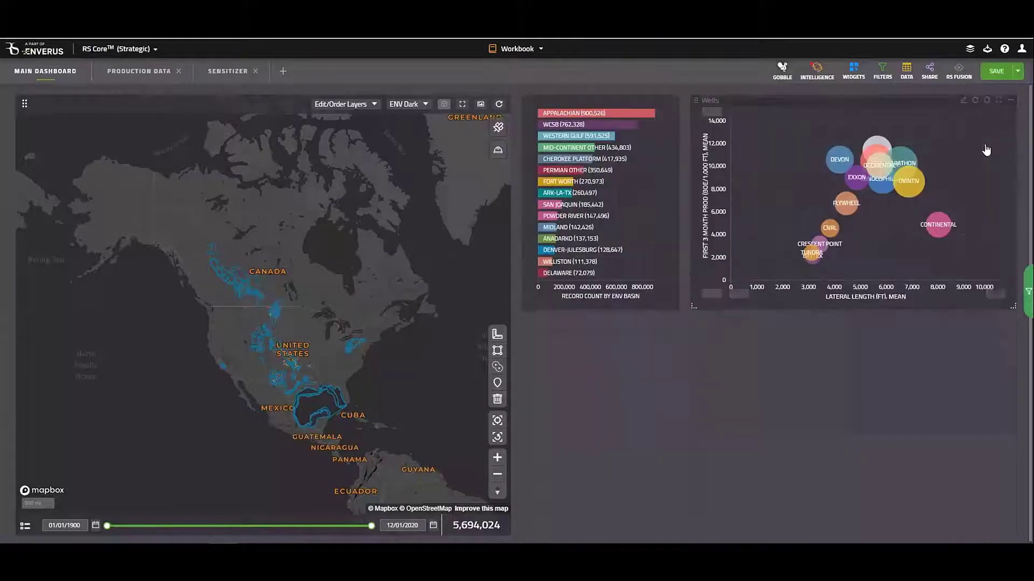
{"action": "left_click", "coordinate": [1010, 102]}
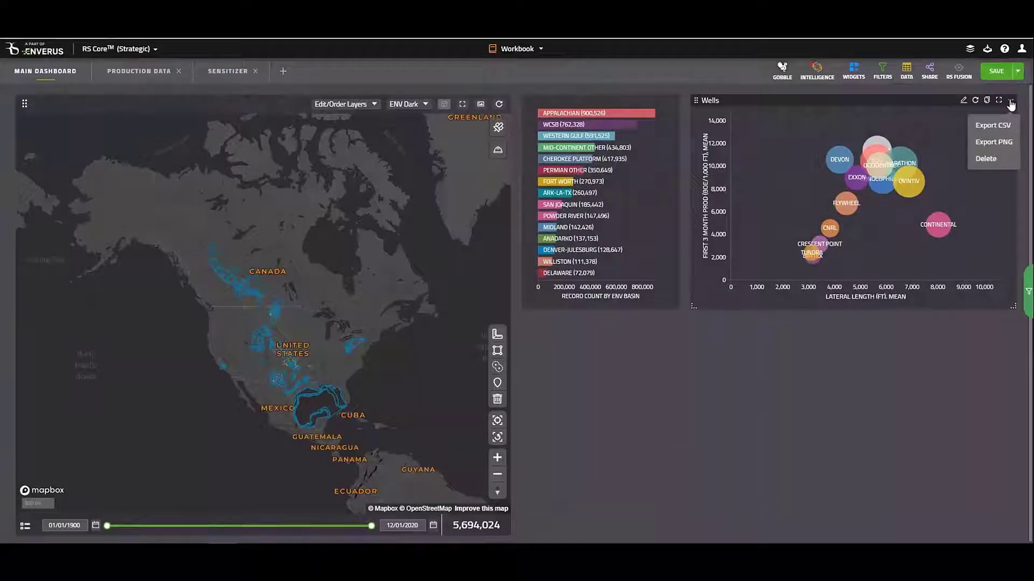
{"action": "left_click", "coordinate": [981, 162]}
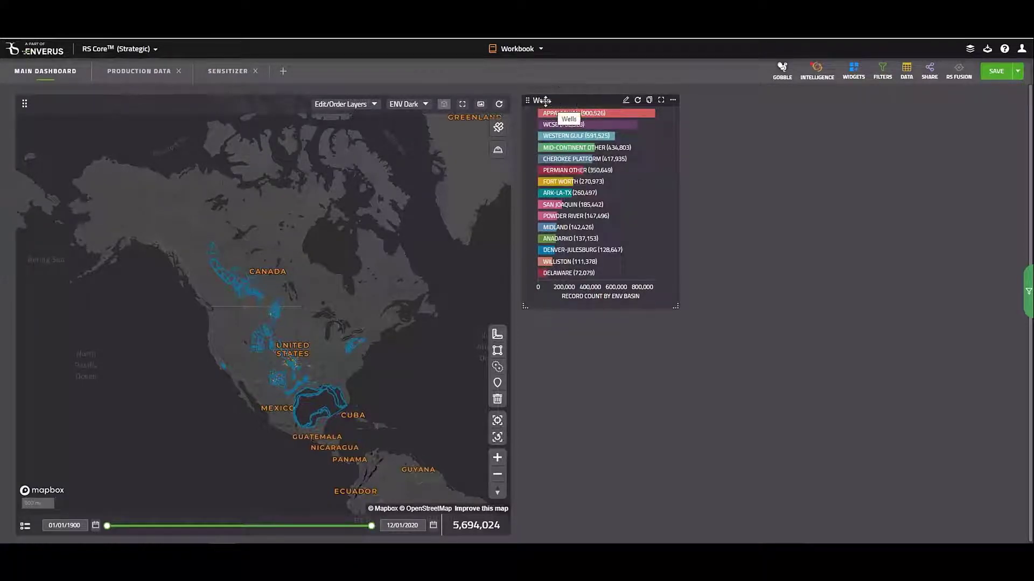
{"action": "left_click", "coordinate": [626, 102]}
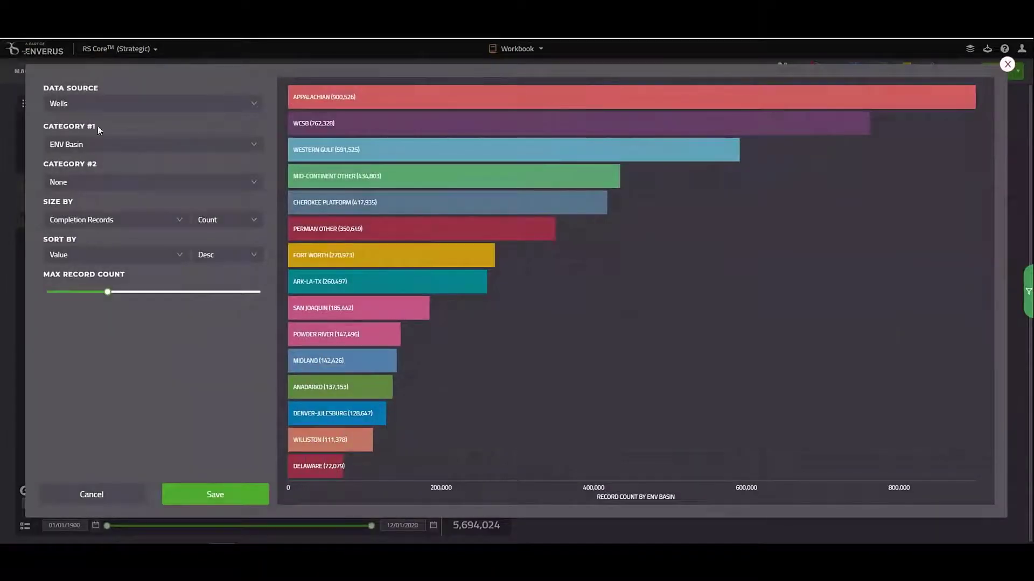
Step: Switch the bar chart to Landtrac Lease sized by Record Count, raise Max Record Count, and save
{"action": "left_click", "coordinate": [62, 110]}
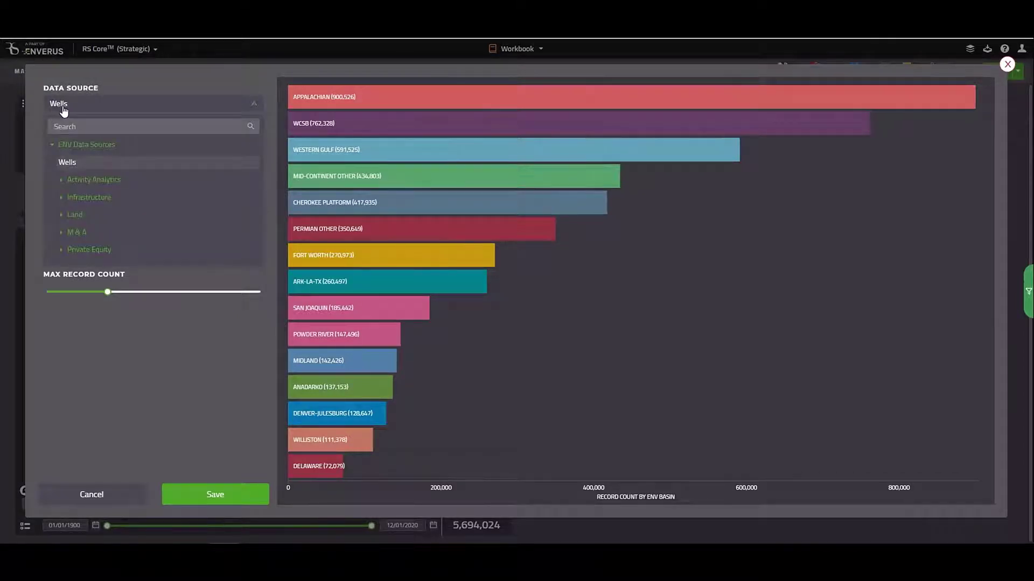
{"action": "type", "text": "lea"}
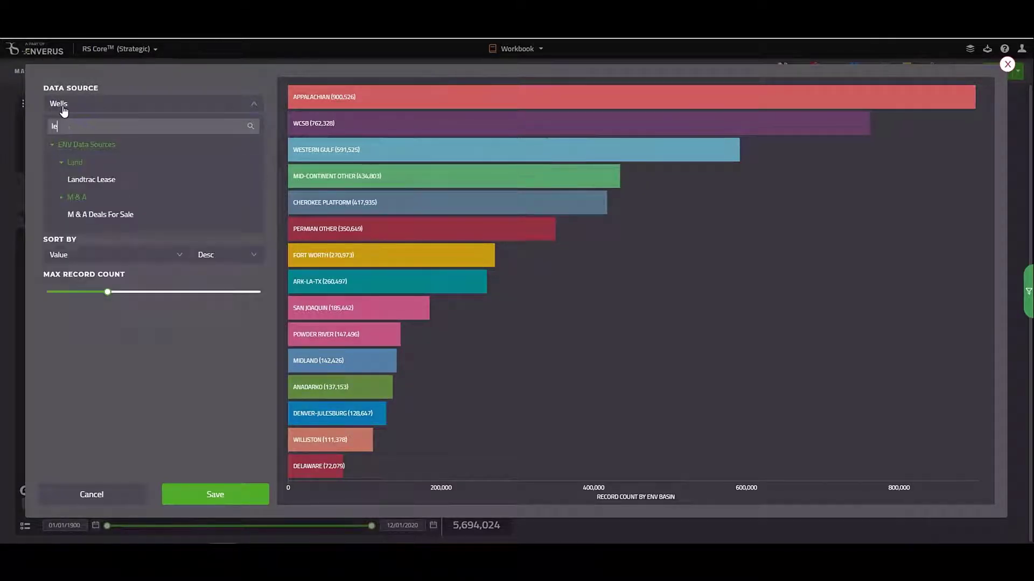
{"action": "left_click", "coordinate": [97, 181]}
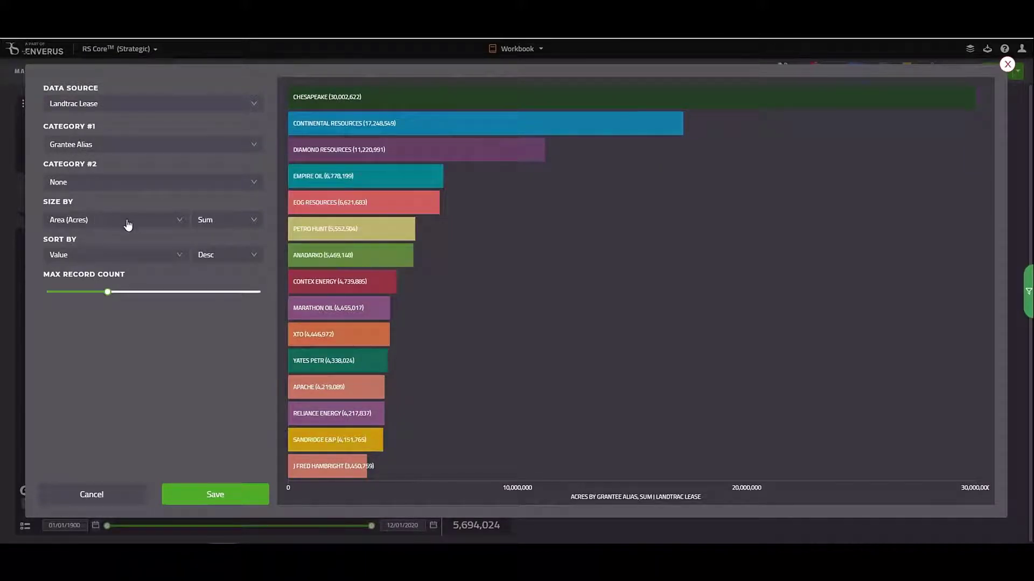
{"action": "left_click", "coordinate": [129, 226]}
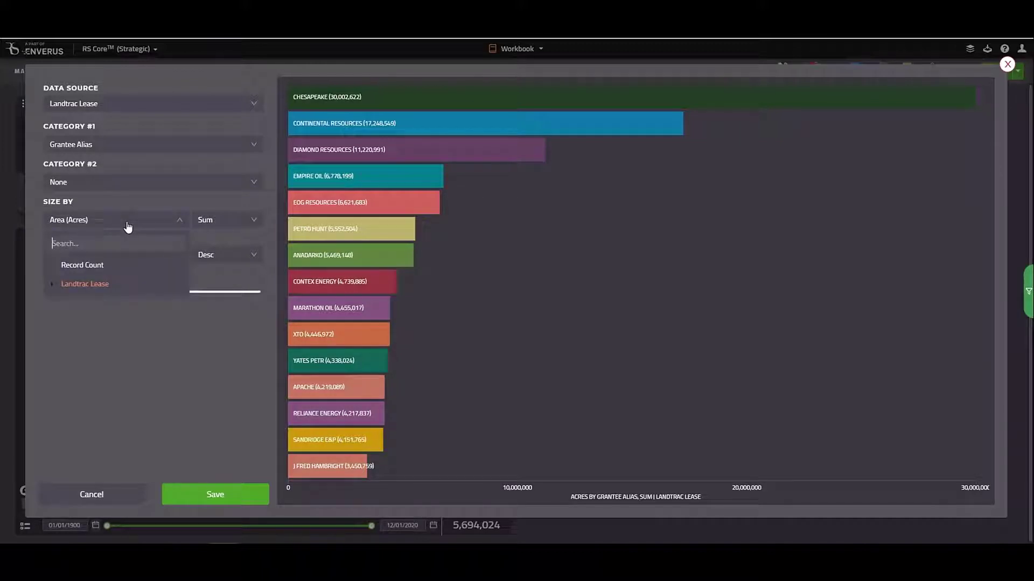
{"action": "left_click", "coordinate": [104, 267]}
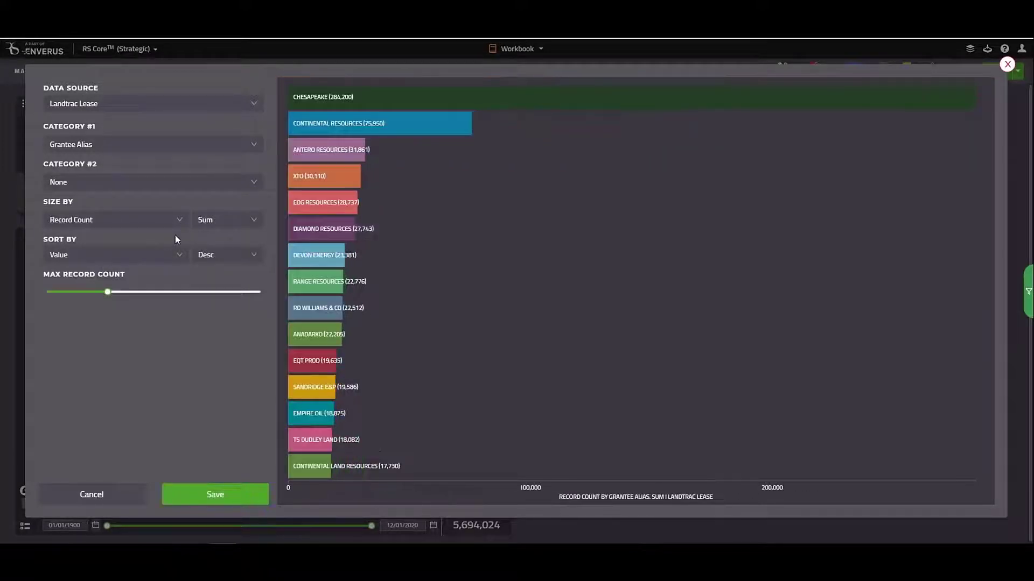
{"action": "mouse_move", "coordinate": [108, 291]}
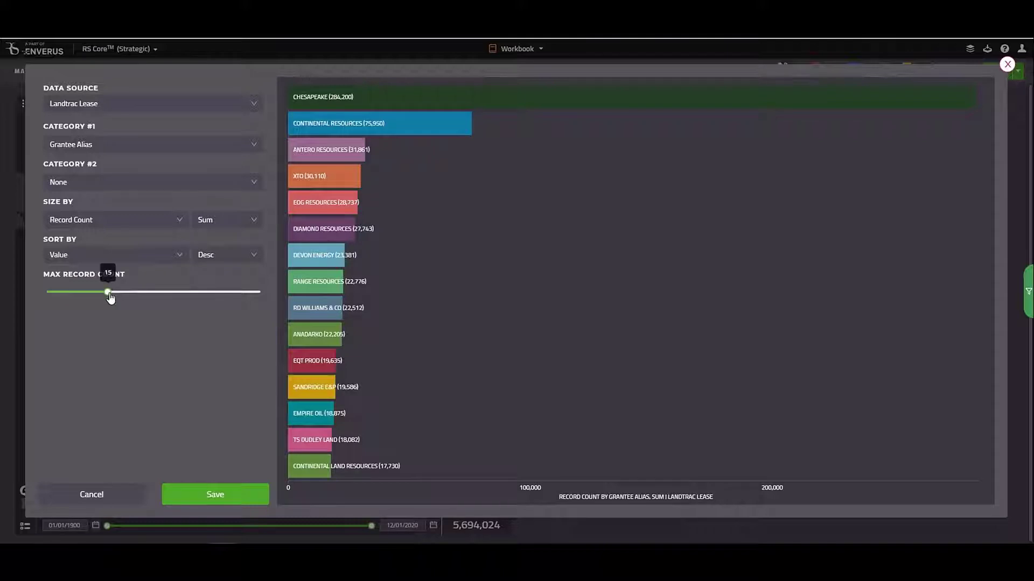
{"action": "left_click_drag", "start_coordinate": [109, 295], "coordinate": [129, 297]}
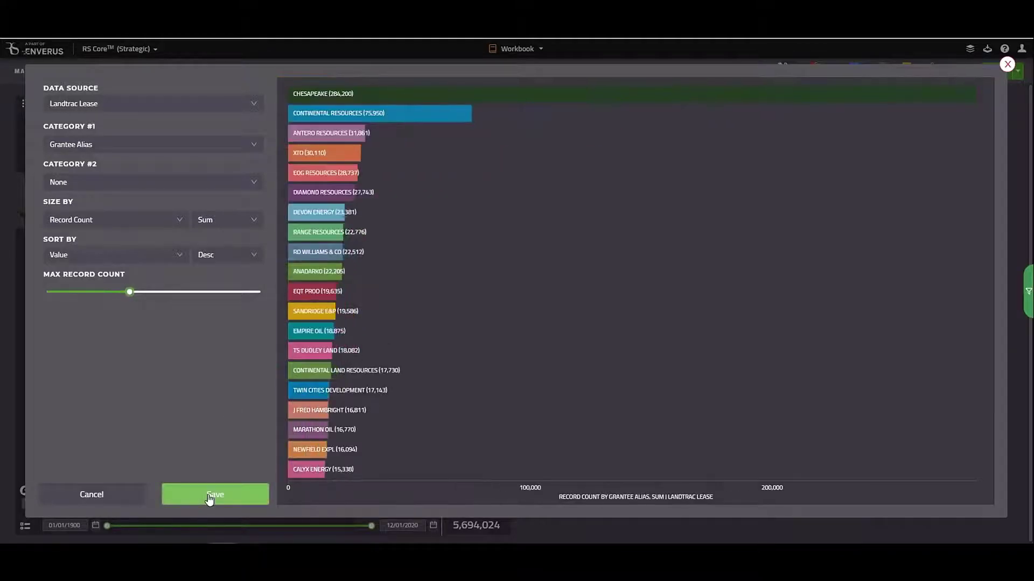
{"action": "left_click", "coordinate": [211, 494]}
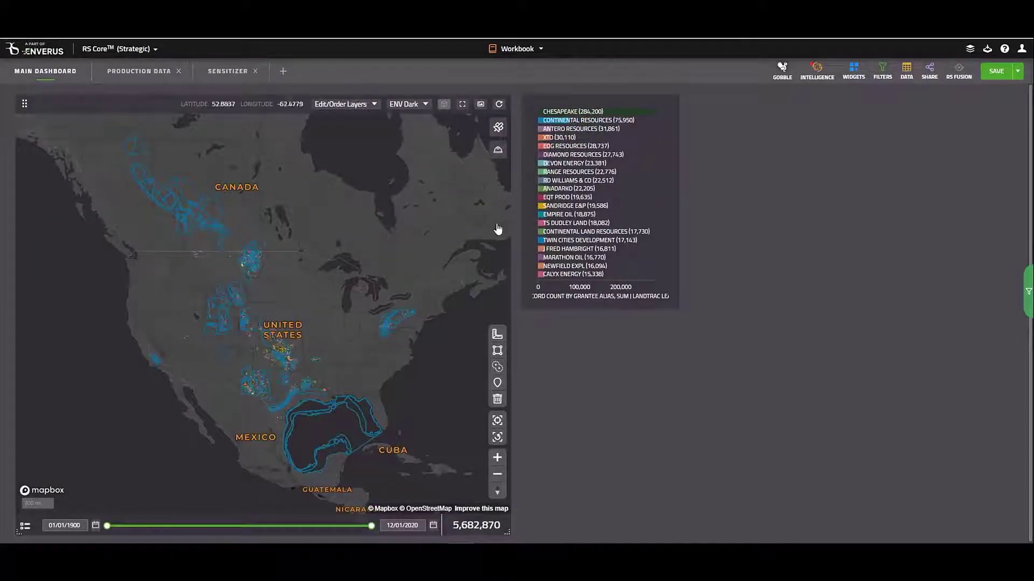
Step: Start a new bar chart widget using Landtrac Lease as its data source
{"action": "left_click", "coordinate": [854, 70]}
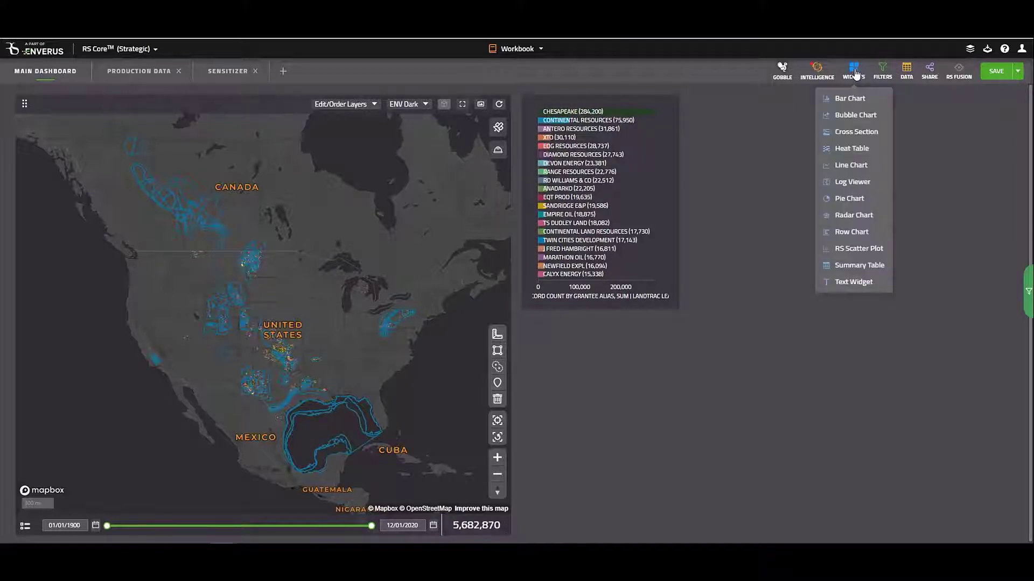
{"action": "left_click", "coordinate": [856, 101]}
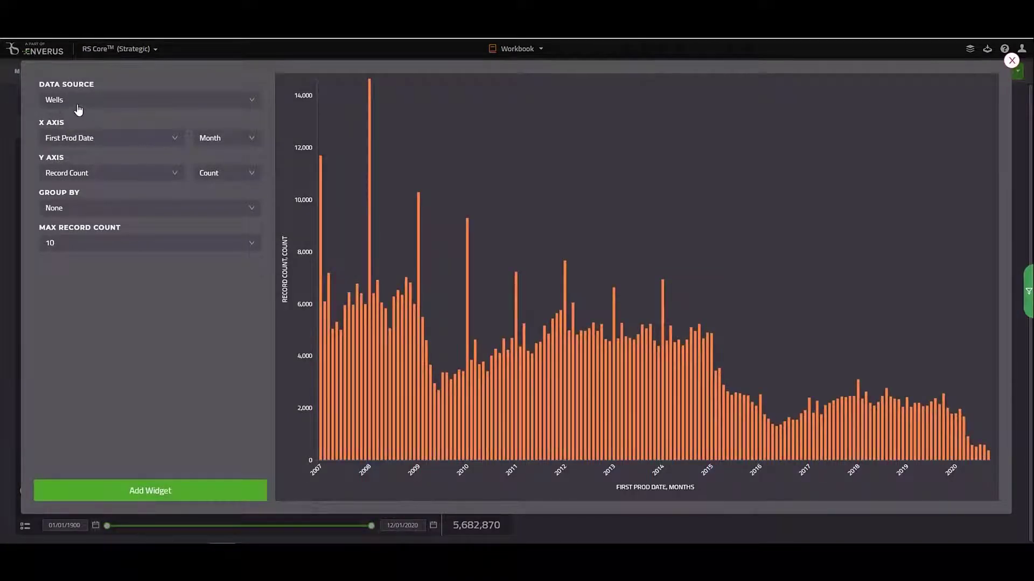
{"action": "left_click", "coordinate": [79, 108]}
{"action": "type", "text": "lease"}
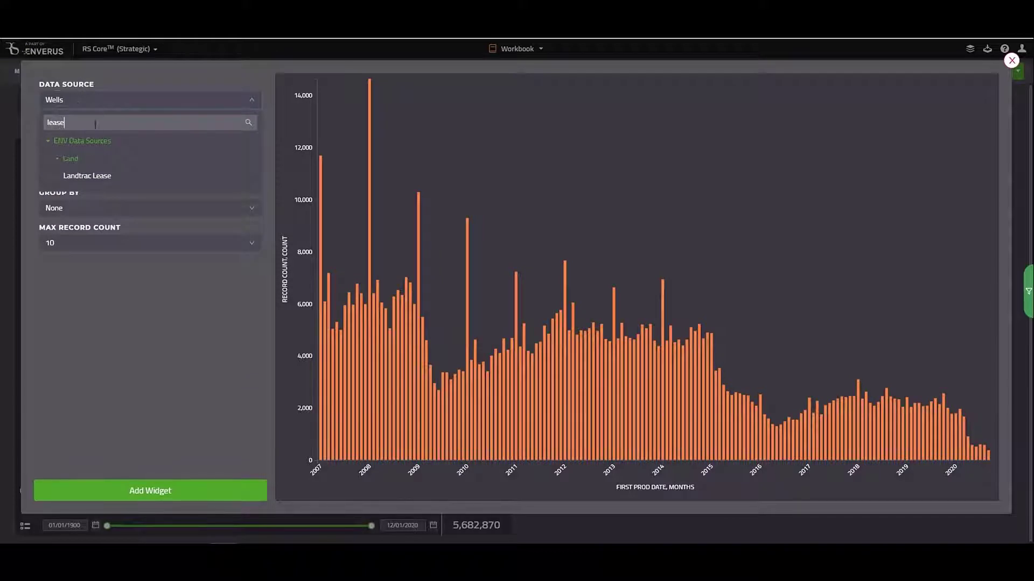
{"action": "left_click", "coordinate": [106, 180]}
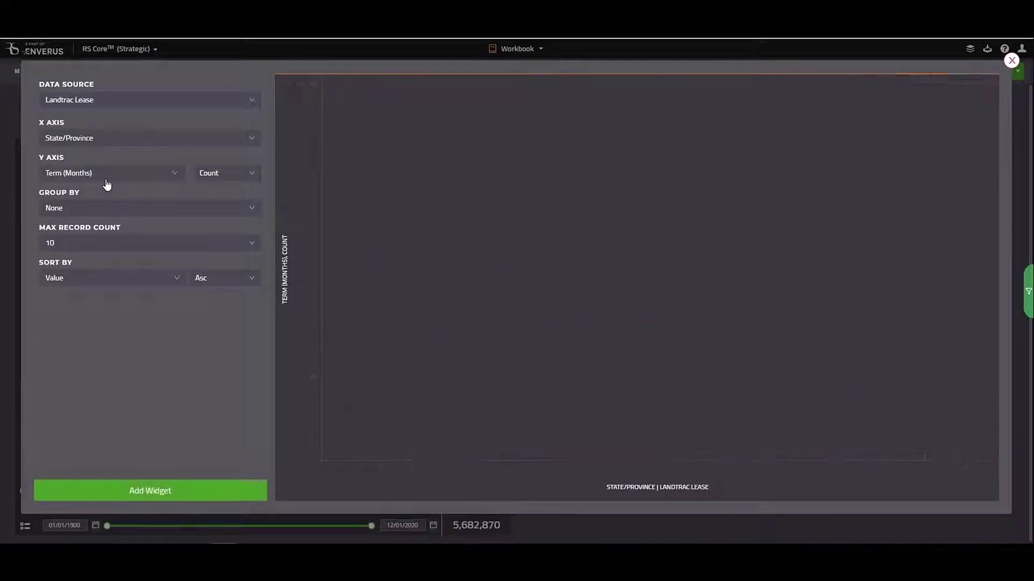
Step: Put Instrument Date on the x-axis and group the chart by County/Parish
{"action": "left_click", "coordinate": [84, 148]}
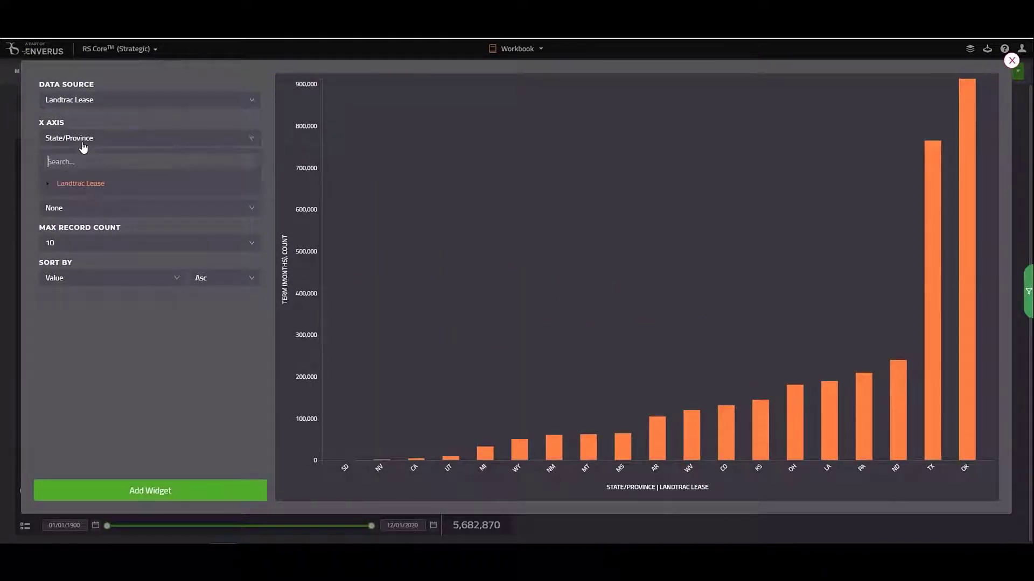
{"action": "type", "text": "ins"}
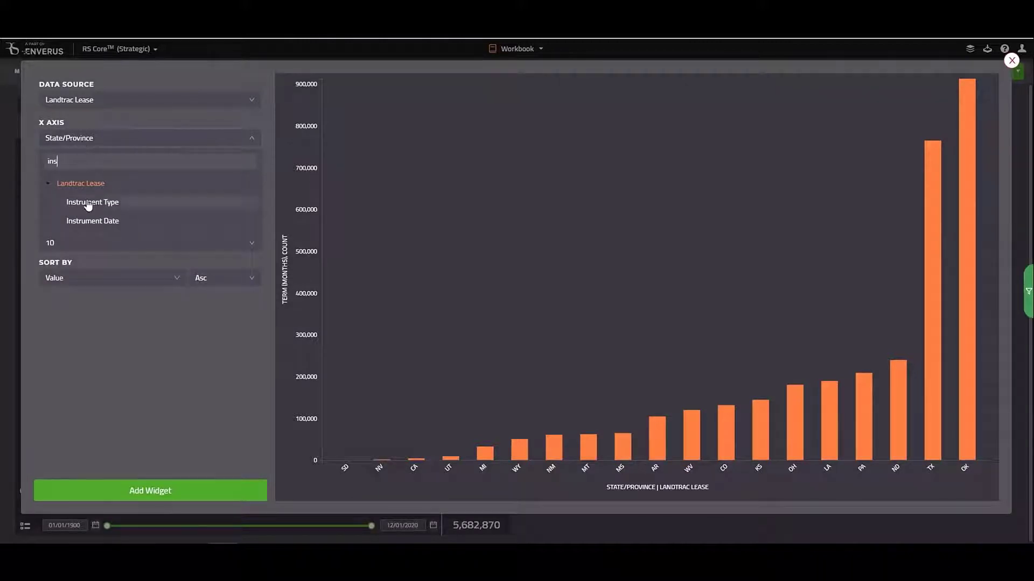
{"action": "left_click", "coordinate": [92, 221]}
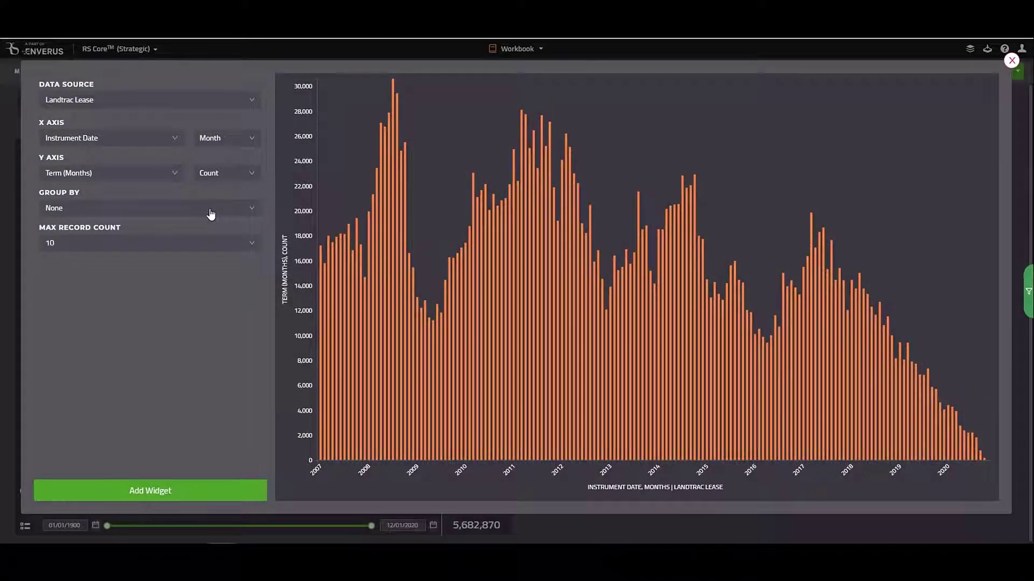
{"action": "left_click", "coordinate": [211, 214]}
{"action": "type", "text": "county"}
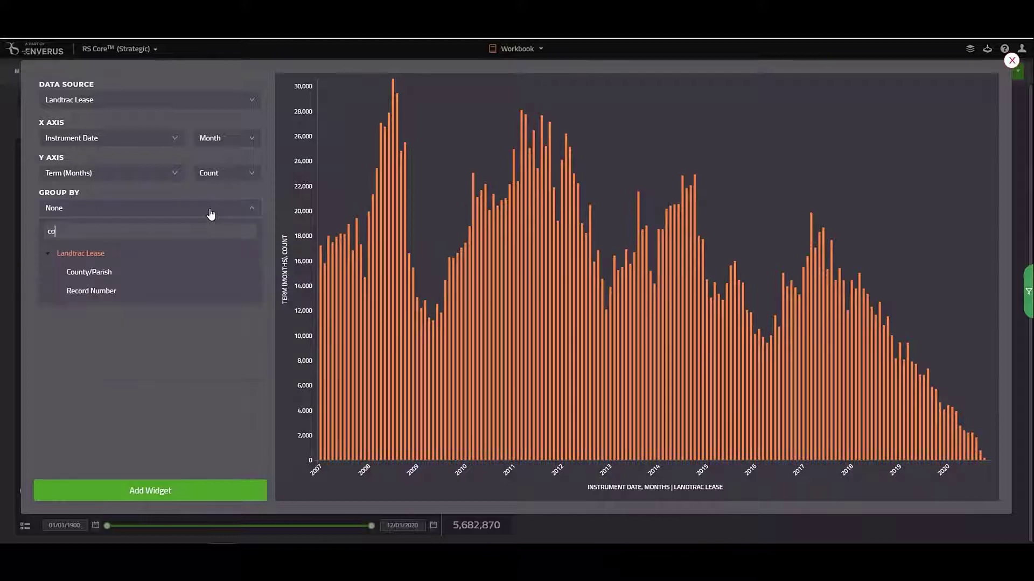
{"action": "left_click", "coordinate": [106, 272]}
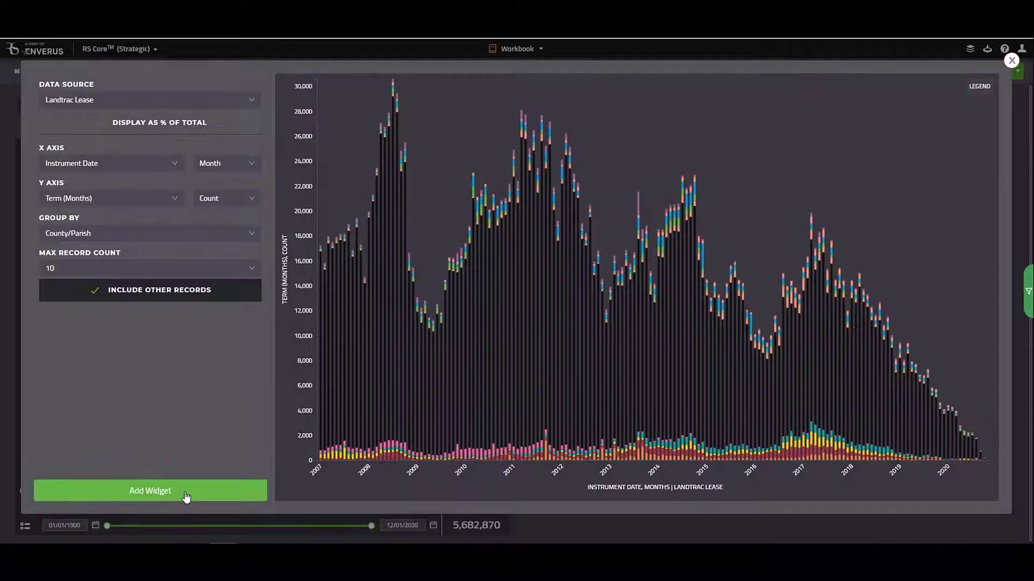
Step: Add the Landtrac Lease monthly chart and move it to the dashboard's upper right
{"action": "left_click", "coordinate": [185, 493]}
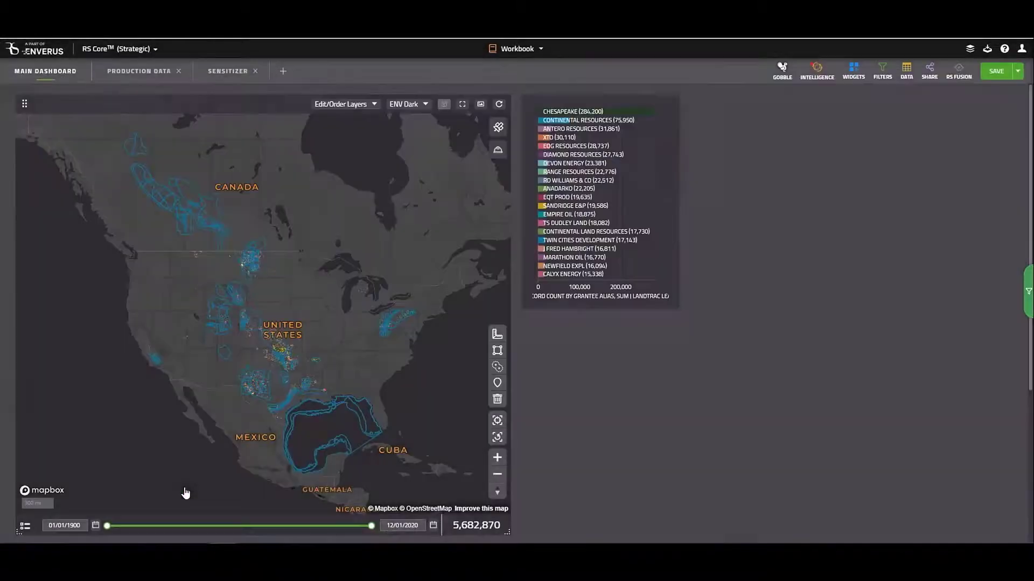
{"action": "scroll", "coordinate": [570, 410], "scroll_direction": "down", "scroll_amount": 2}
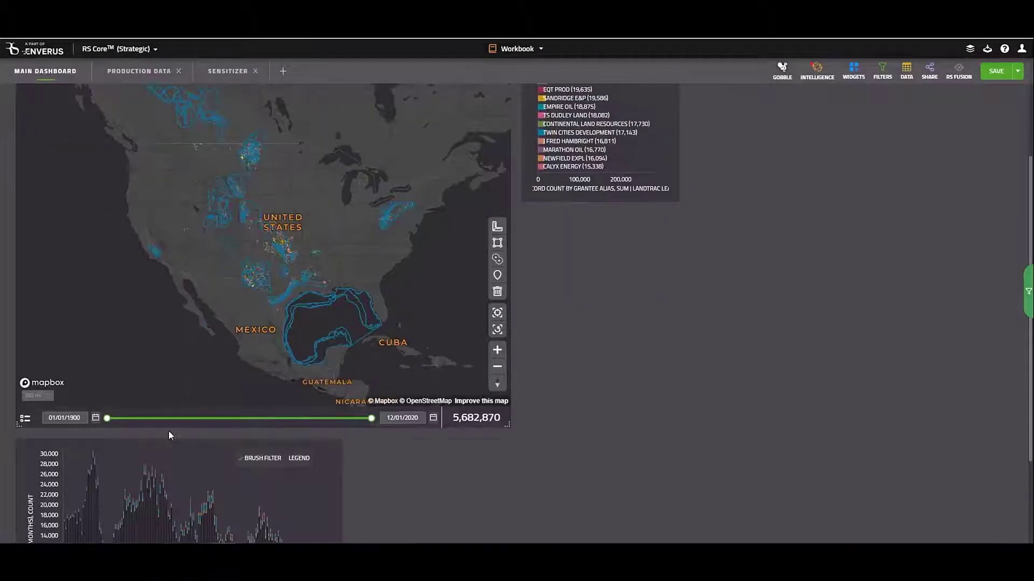
{"action": "mouse_move", "coordinate": [171, 445]}
{"action": "left_click_drag", "start_coordinate": [171, 445], "coordinate": [865, 227]}
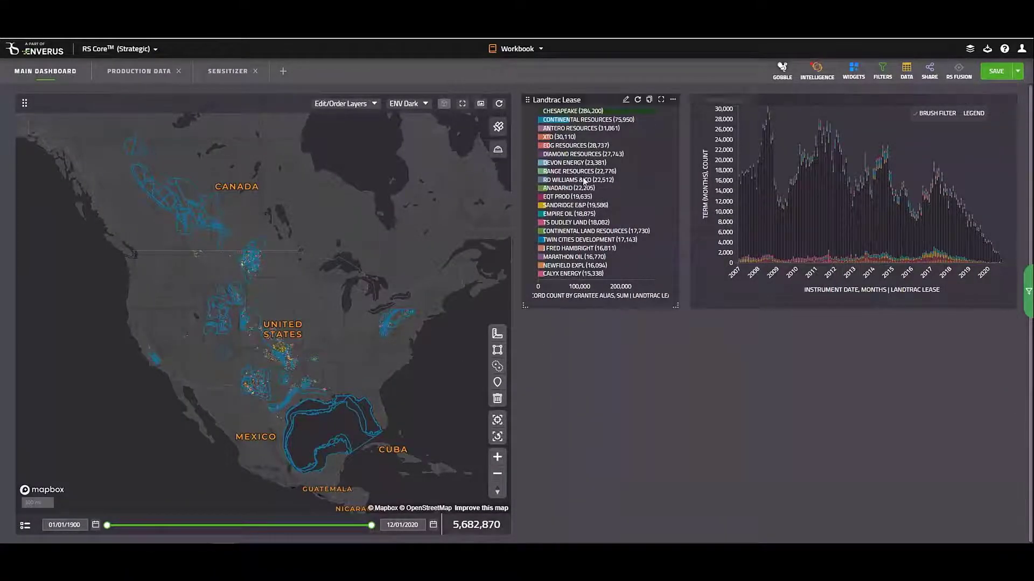
Step: Filter the dashboard to CHESAPEAKE leases, then clear that filter
{"action": "mouse_move", "coordinate": [564, 118]}
{"action": "left_click", "coordinate": [564, 118]}
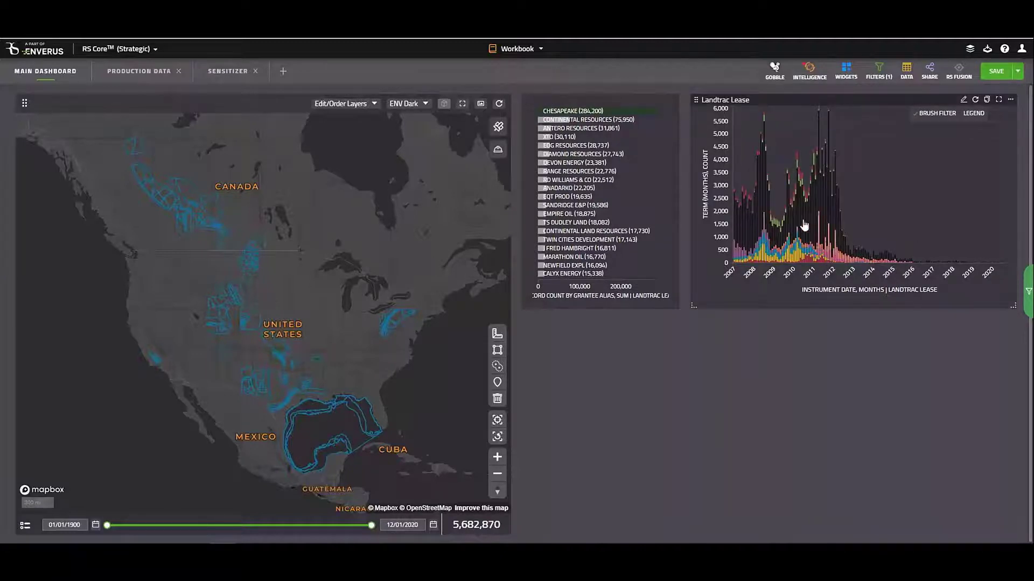
{"action": "left_click", "coordinate": [600, 113]}
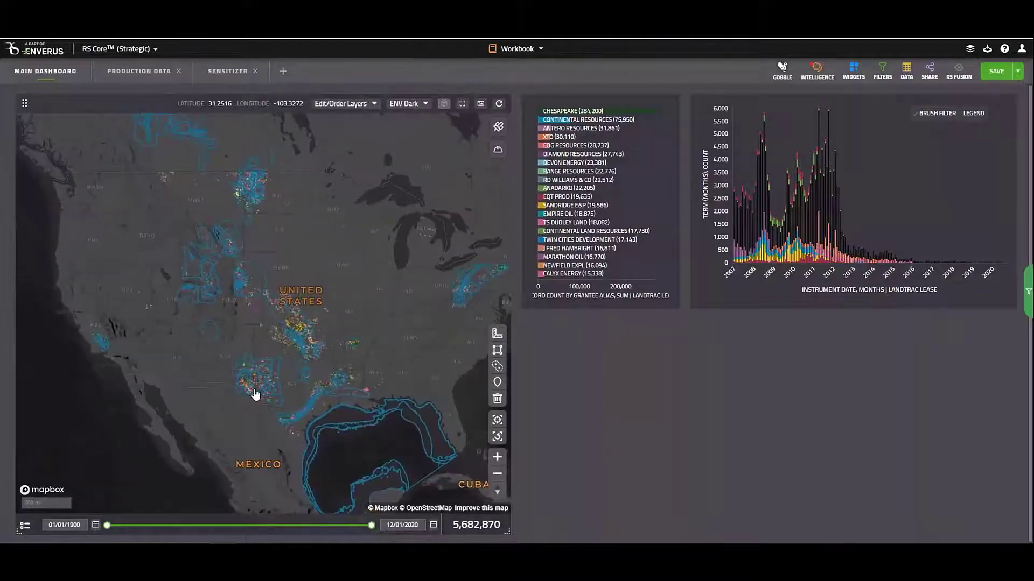
Step: Zoom the map into the Permian Basin and bring up the widget type list
{"action": "scroll", "coordinate": [253, 394], "scroll_direction": "up", "scroll_amount": 5}
{"action": "scroll", "coordinate": [266, 390], "scroll_direction": "up", "scroll_amount": 4}
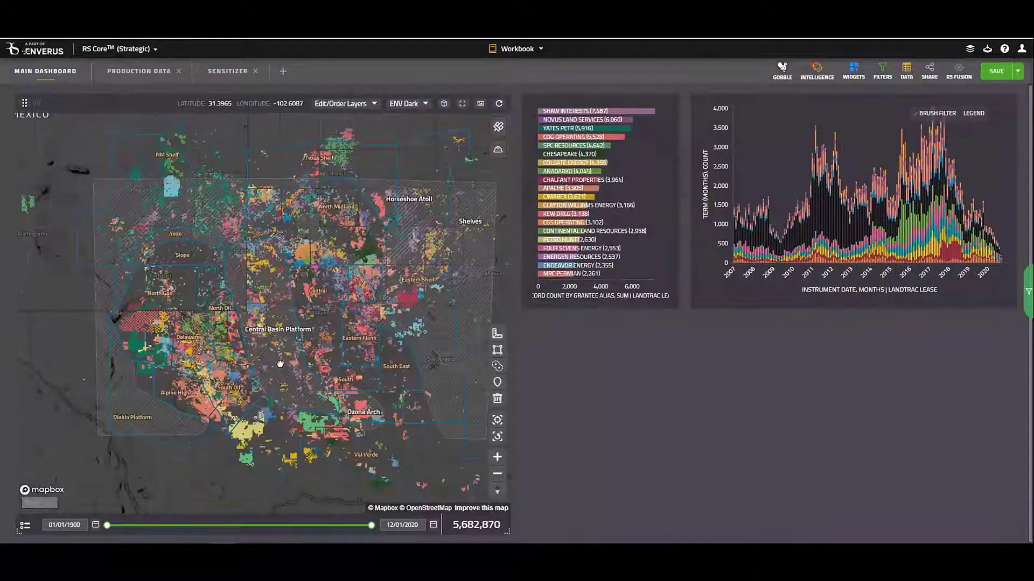
{"action": "left_click", "coordinate": [855, 77]}
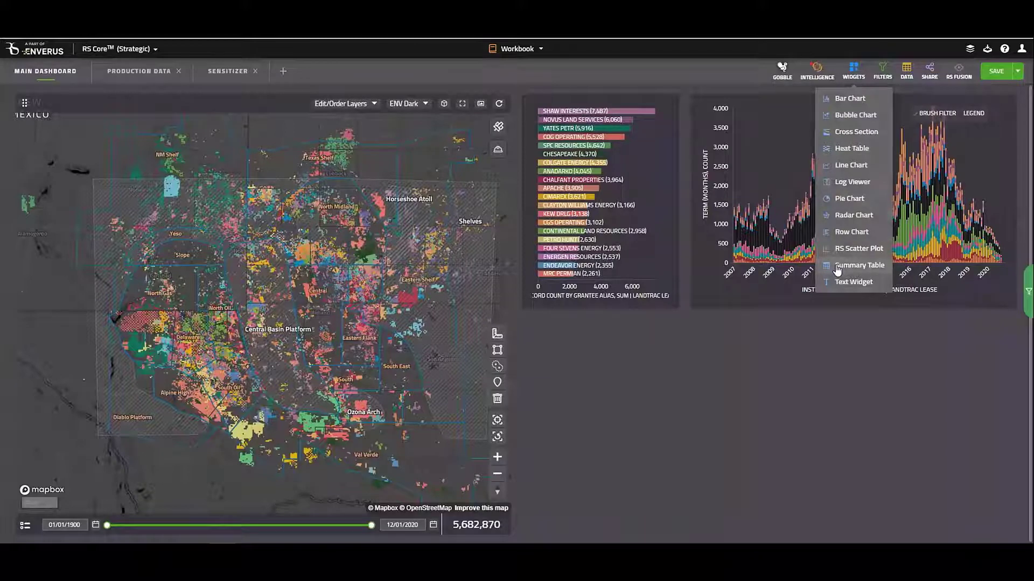
Step: Start a new summary table widget using Landtrac Lease data
{"action": "left_click", "coordinate": [837, 266]}
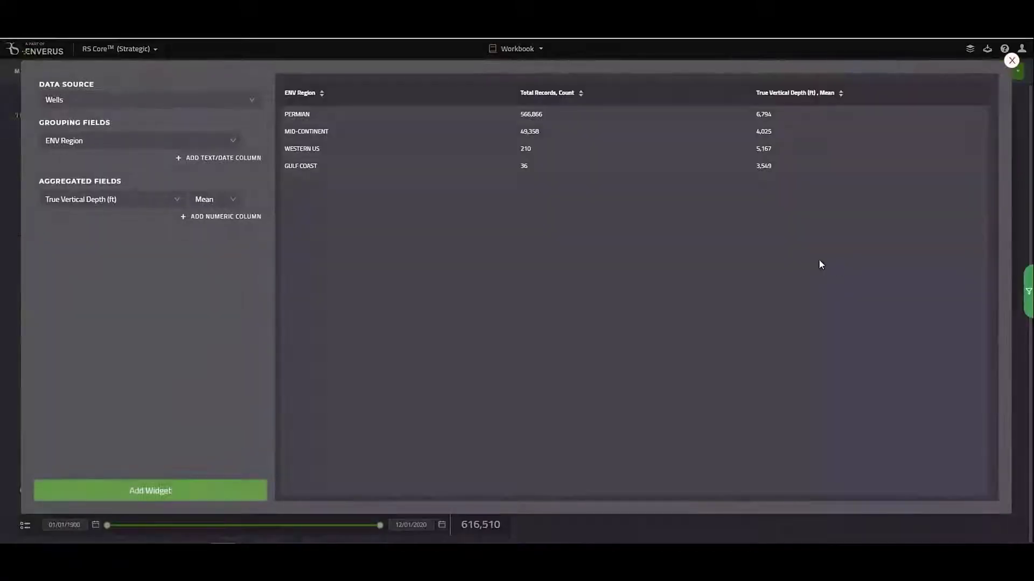
{"action": "left_click", "coordinate": [121, 103]}
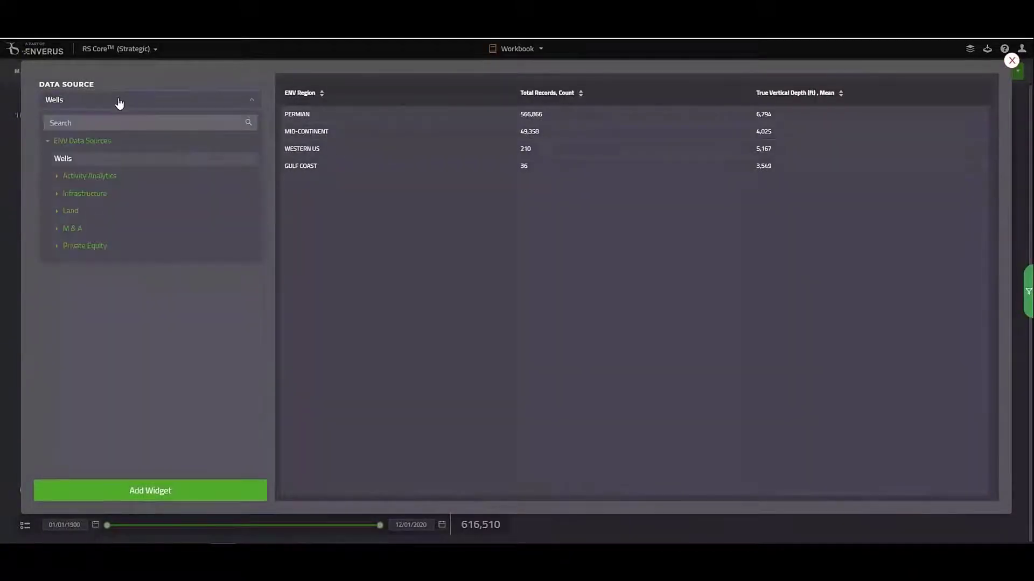
{"action": "type", "text": "lease"}
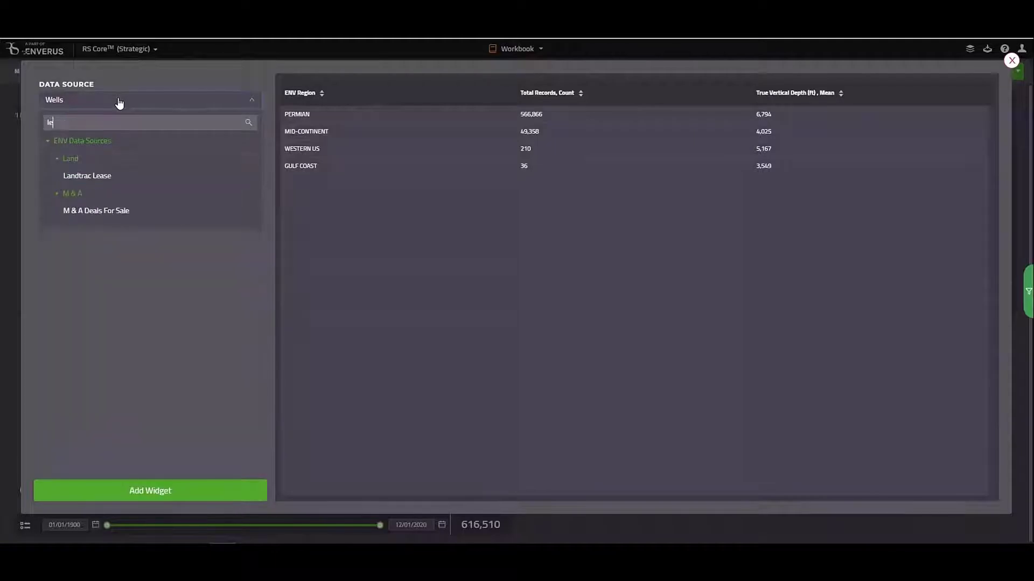
{"action": "left_click", "coordinate": [94, 177]}
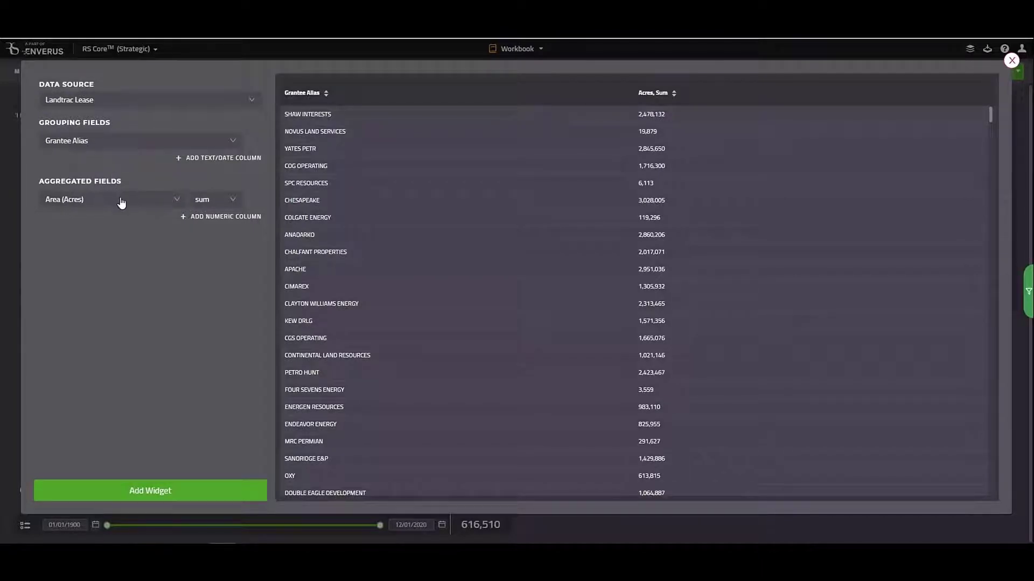
Step: Make the first table column the mean of Term (Months)
{"action": "left_click", "coordinate": [175, 202]}
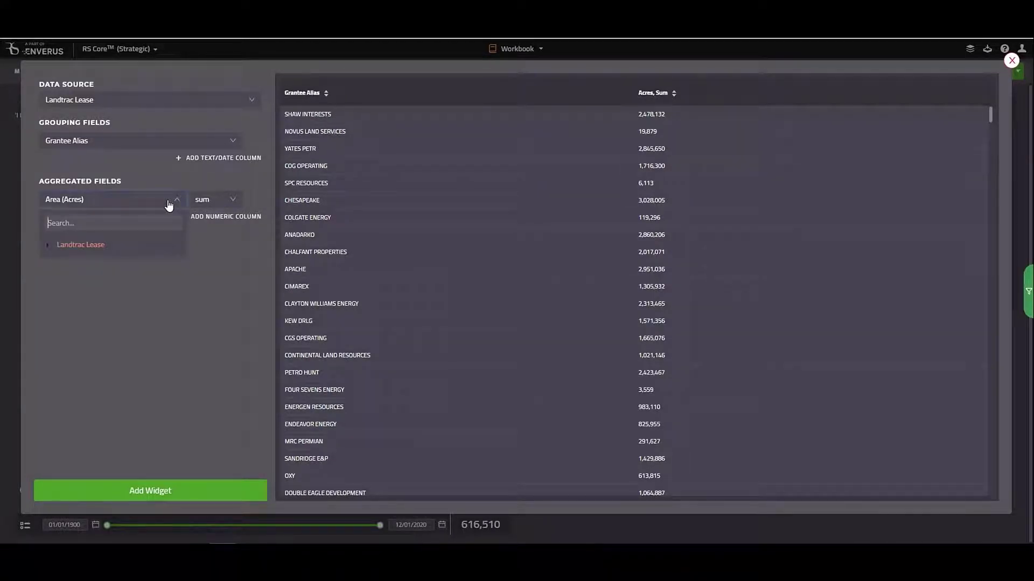
{"action": "type", "text": "term"}
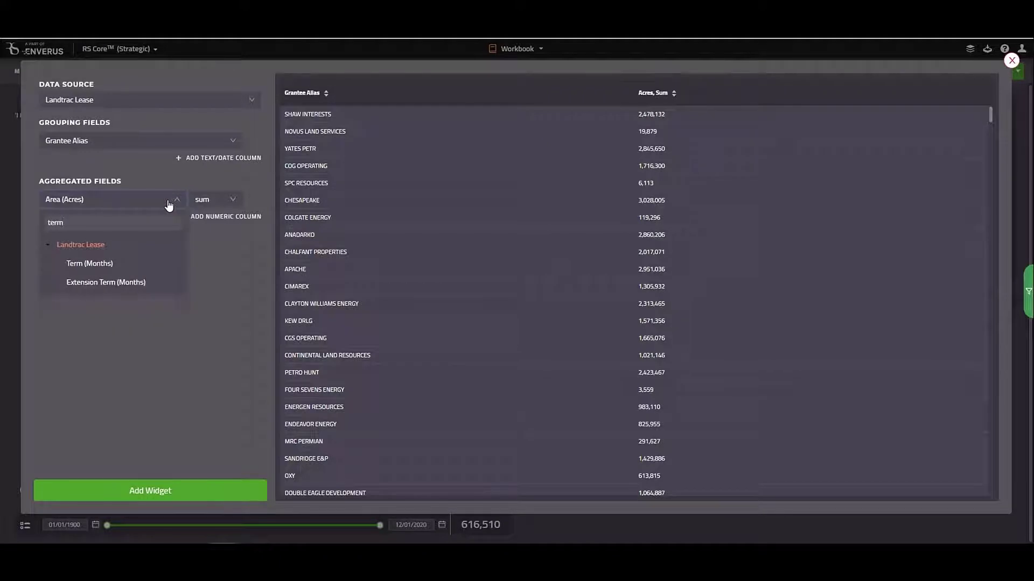
{"action": "left_click", "coordinate": [109, 265]}
{"action": "left_click", "coordinate": [223, 200]}
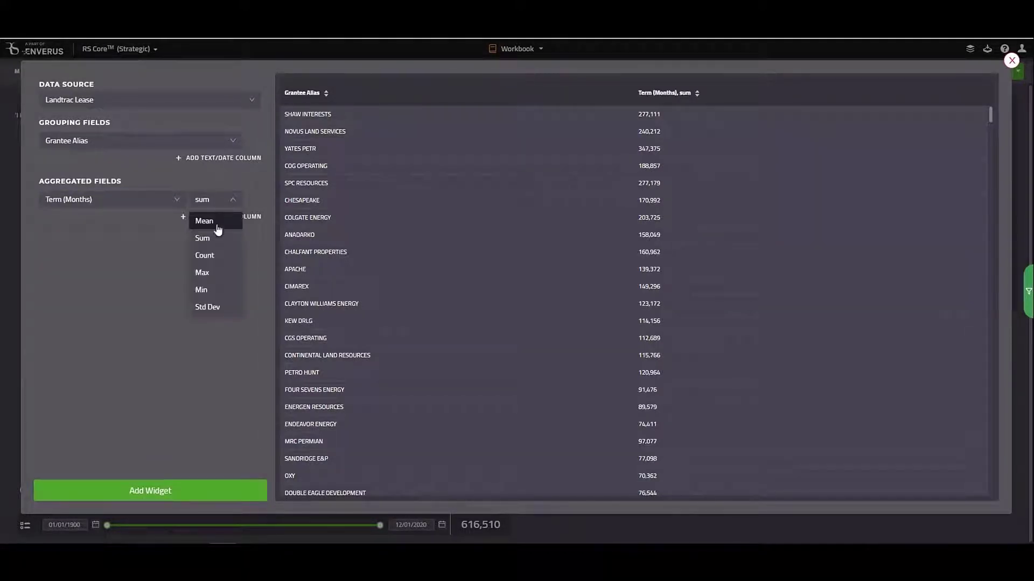
{"action": "left_click", "coordinate": [210, 222]}
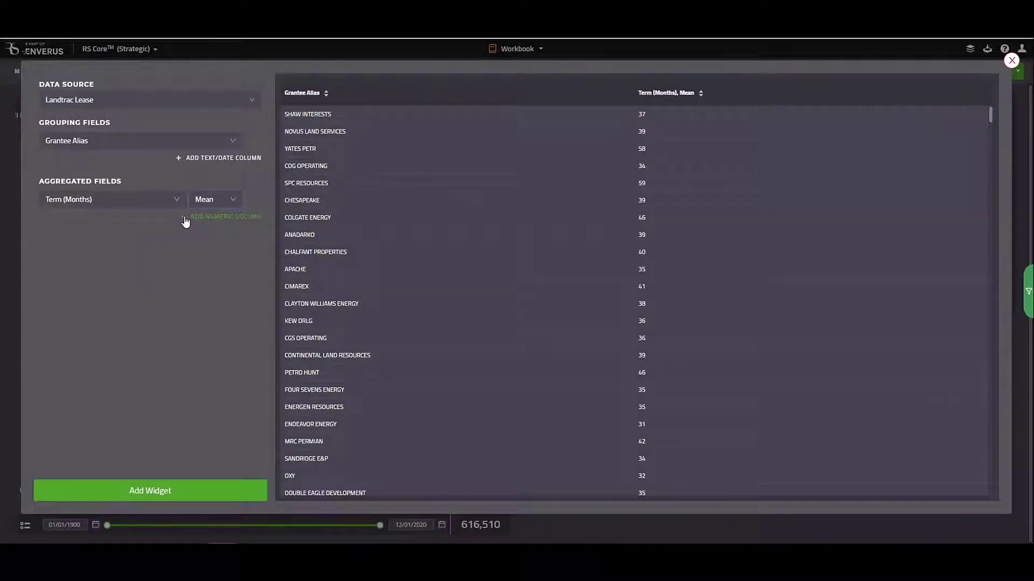
Step: Add mean Extension Term (Months) and mean Area (Acres) columns
{"action": "left_click", "coordinate": [185, 220]}
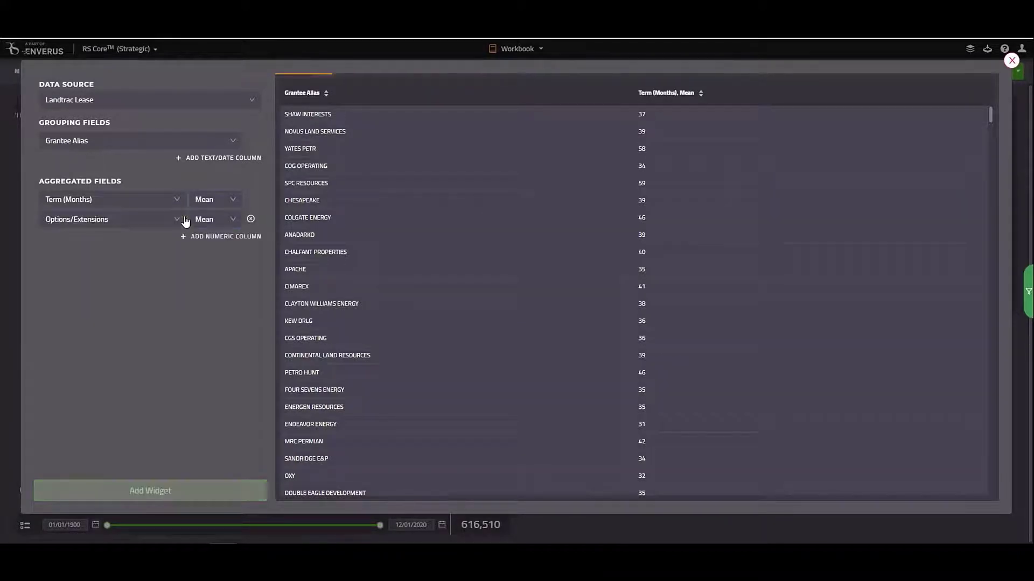
{"action": "left_click", "coordinate": [149, 225]}
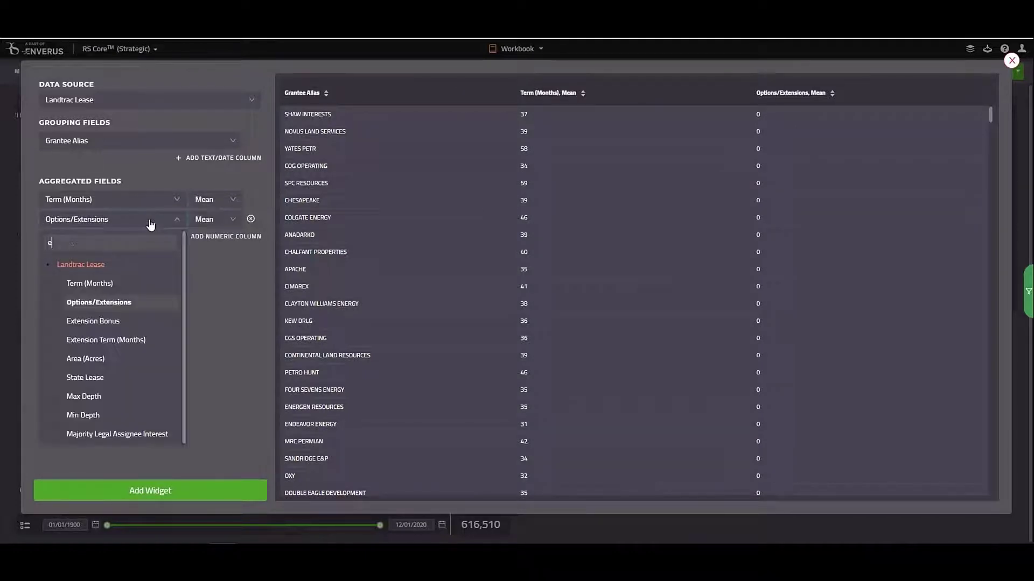
{"action": "type", "text": "ex"}
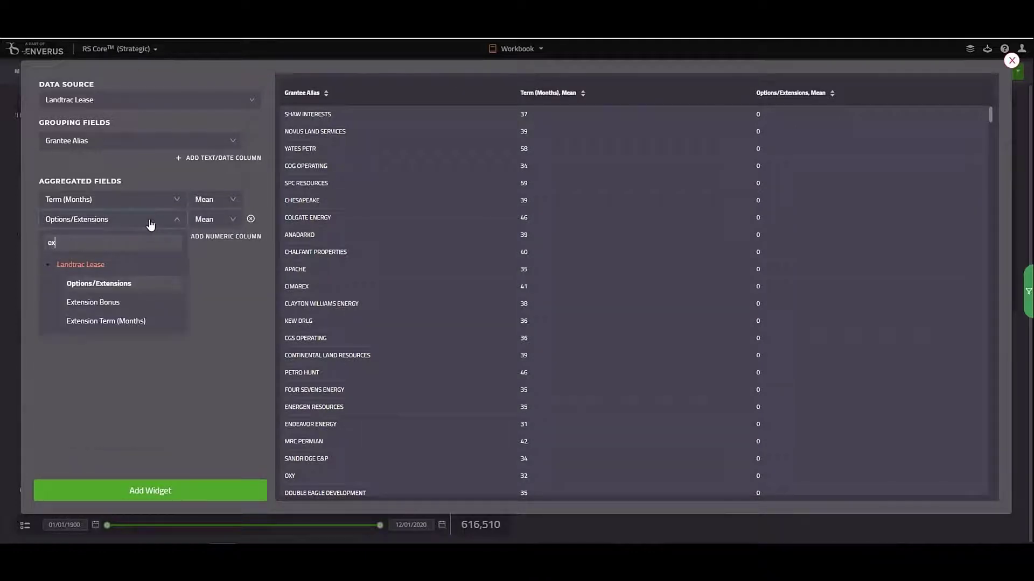
{"action": "left_click", "coordinate": [112, 321]}
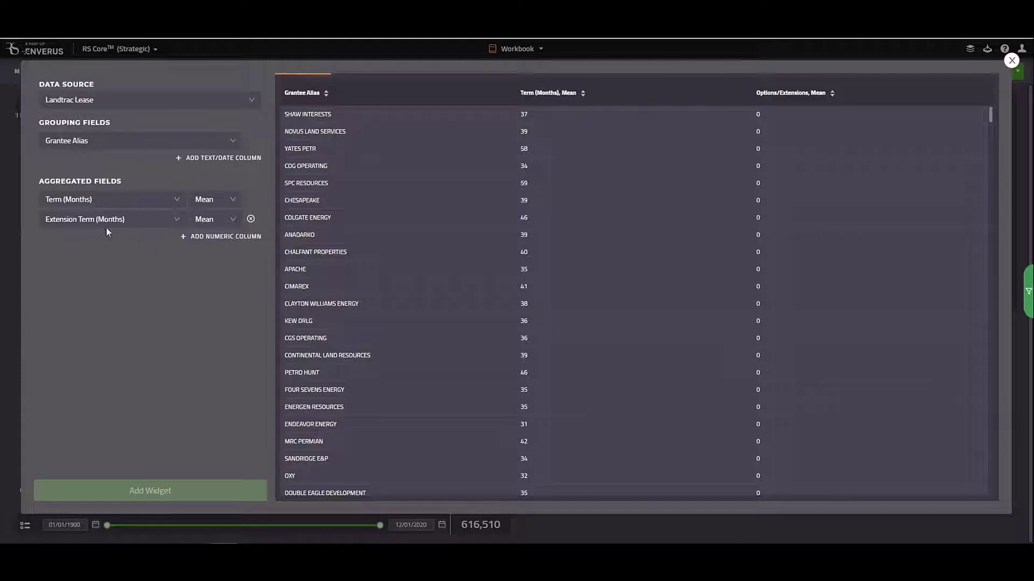
{"action": "left_click", "coordinate": [191, 239]}
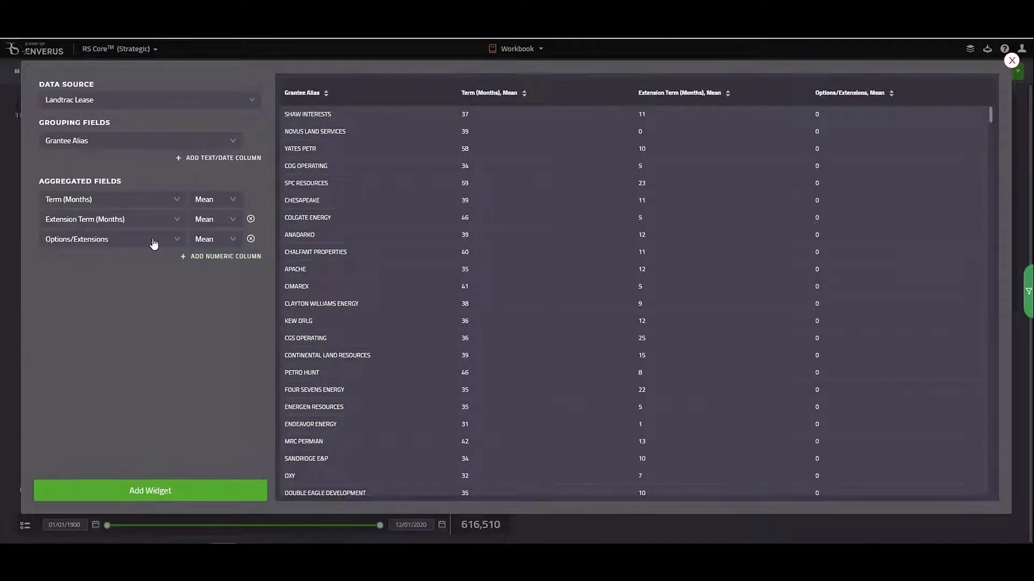
{"action": "left_click", "coordinate": [153, 241]}
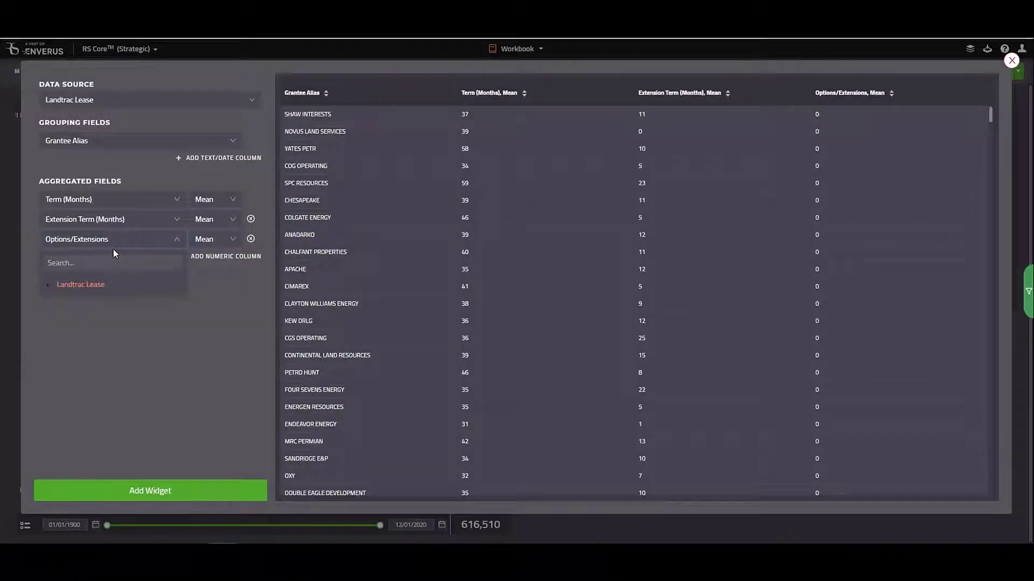
{"action": "type", "text": "acr"}
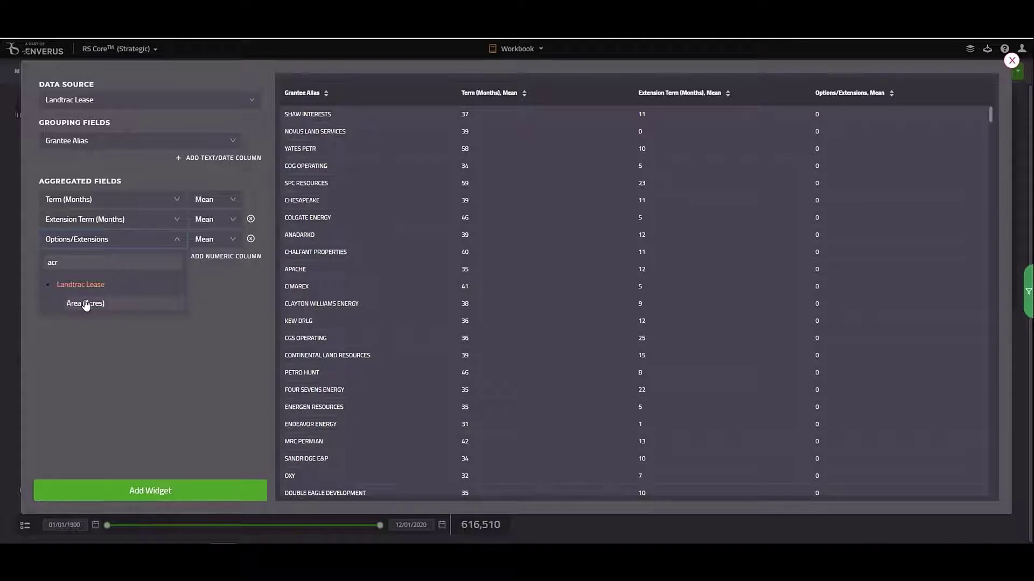
{"action": "left_click", "coordinate": [86, 303]}
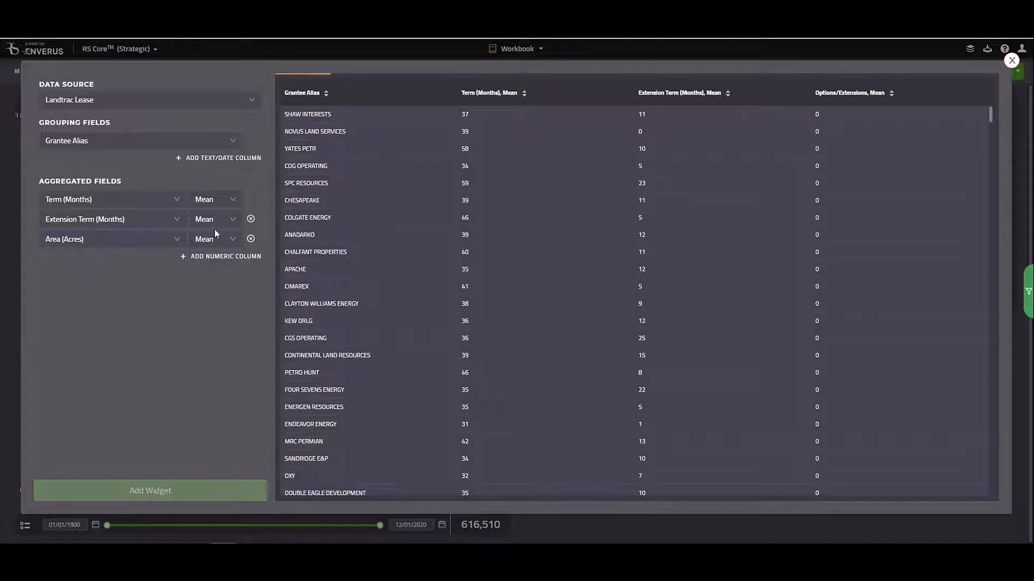
Step: Add a mean Royalty column and place the grantee table on the dashboard
{"action": "left_click", "coordinate": [184, 260]}
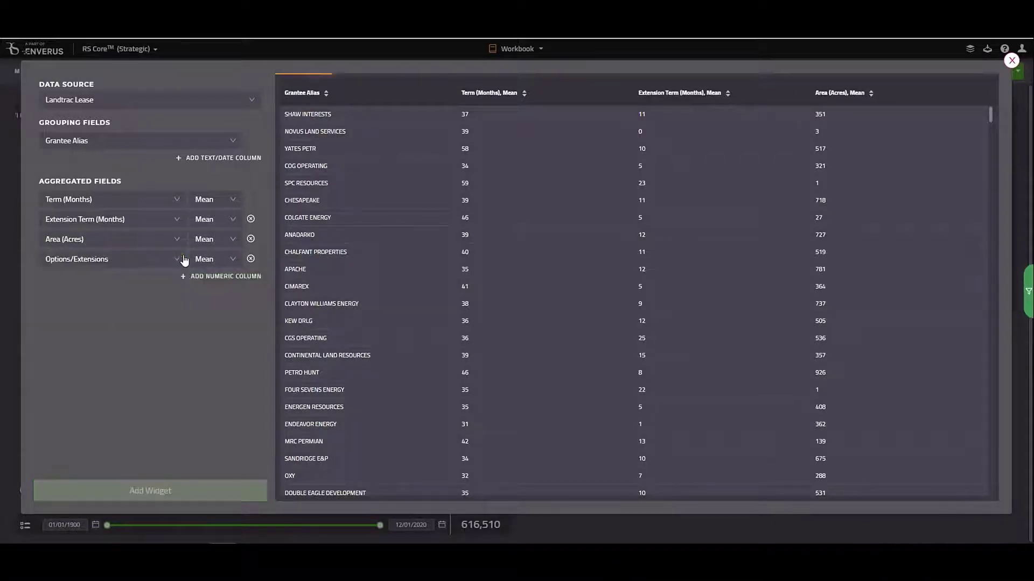
{"action": "left_click", "coordinate": [127, 266]}
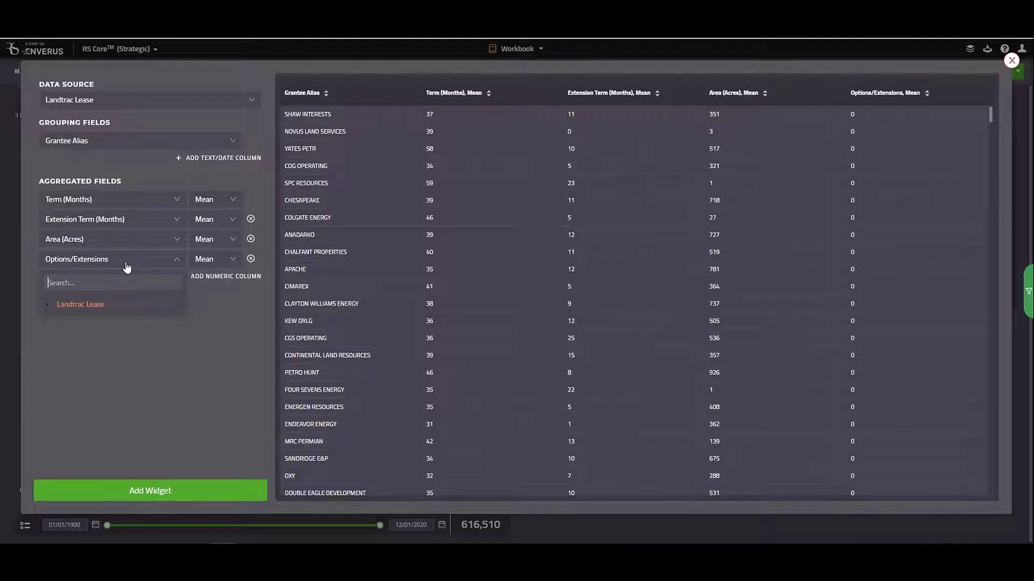
{"action": "type", "text": "roya"}
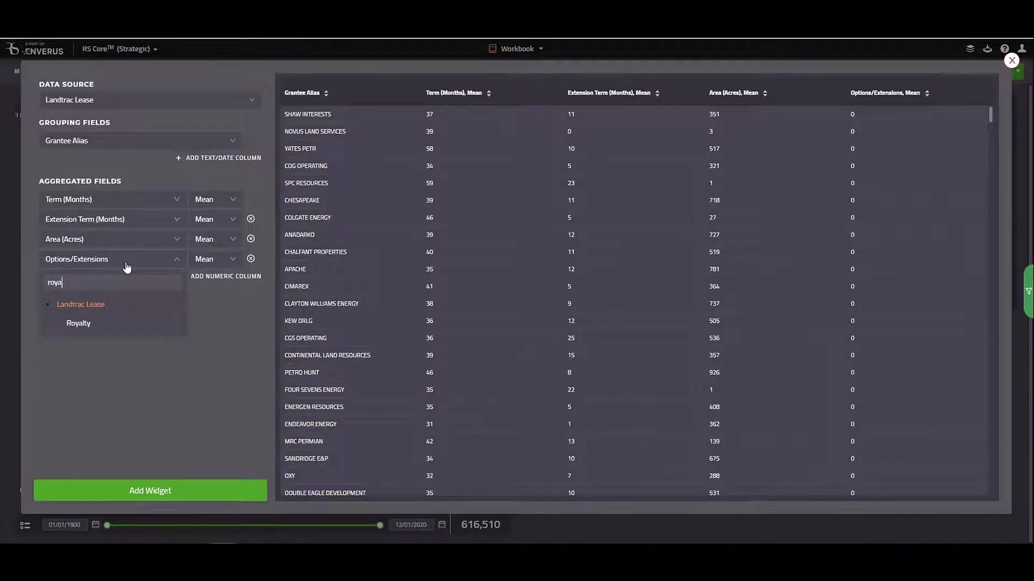
{"action": "left_click", "coordinate": [76, 325]}
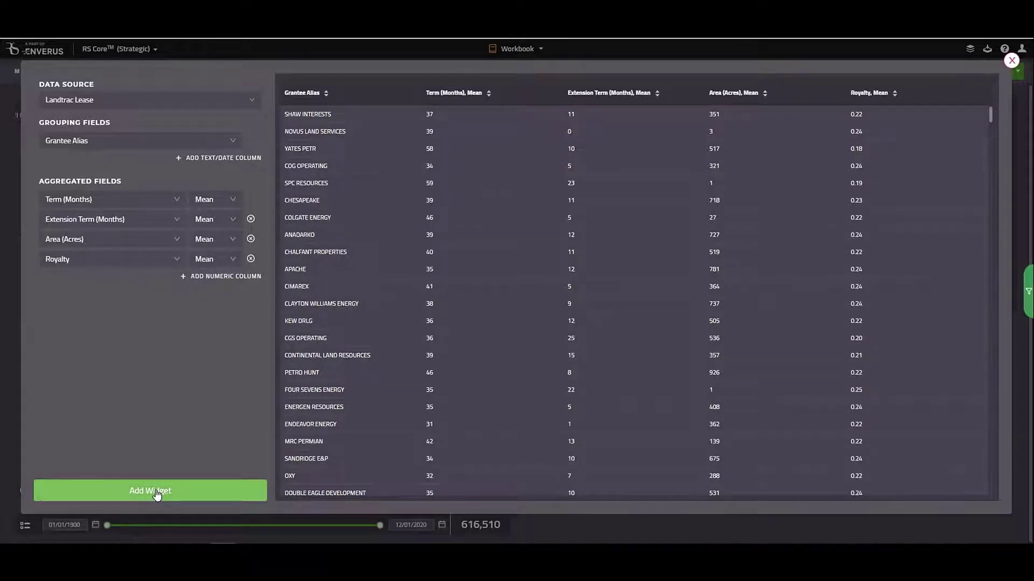
{"action": "left_click", "coordinate": [155, 492]}
Step: Move the grantee lease table into the right column and widen it to the right edge
{"action": "scroll", "coordinate": [725, 408], "scroll_direction": "down", "scroll_amount": 4}
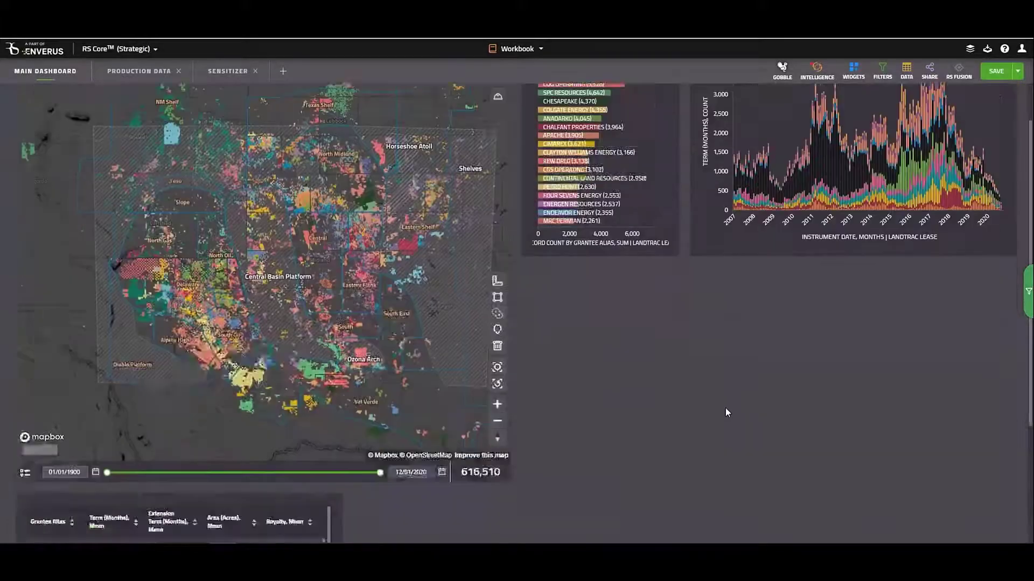
{"action": "left_click_drag", "start_coordinate": [184, 336], "coordinate": [700, 317]}
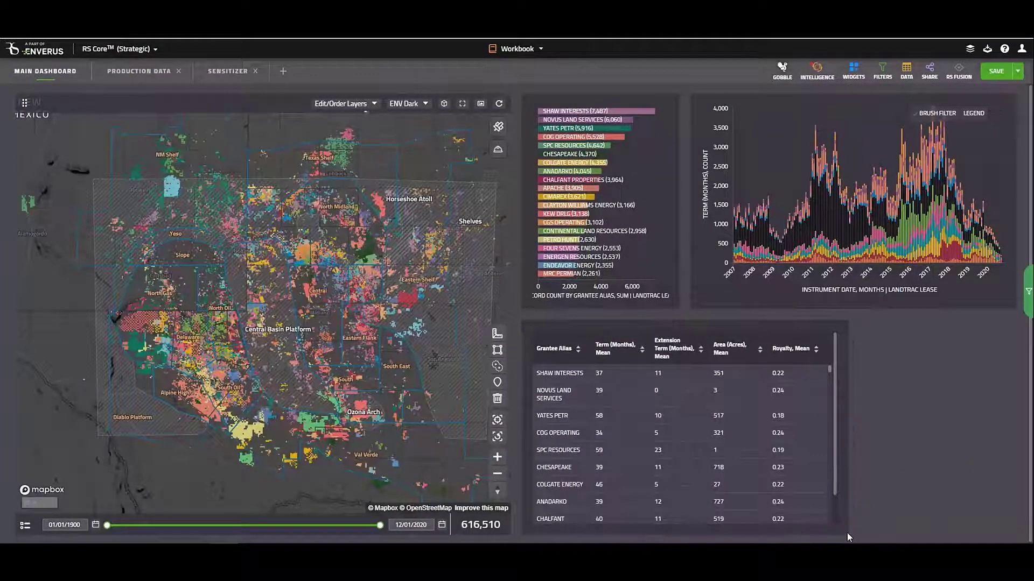
{"action": "left_click_drag", "start_coordinate": [852, 537], "coordinate": [1013, 533]}
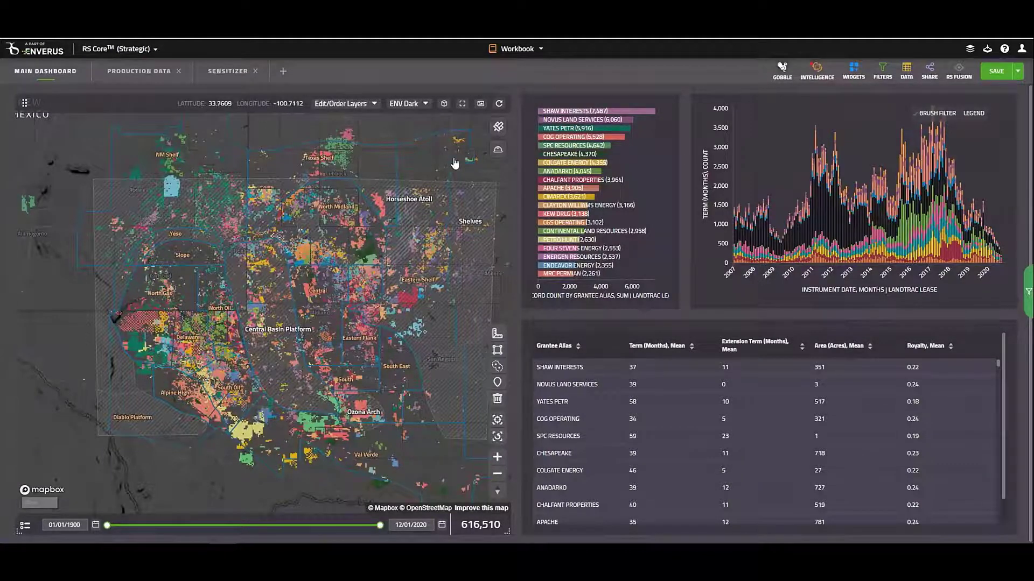
{"action": "mouse_move", "coordinate": [576, 114]}
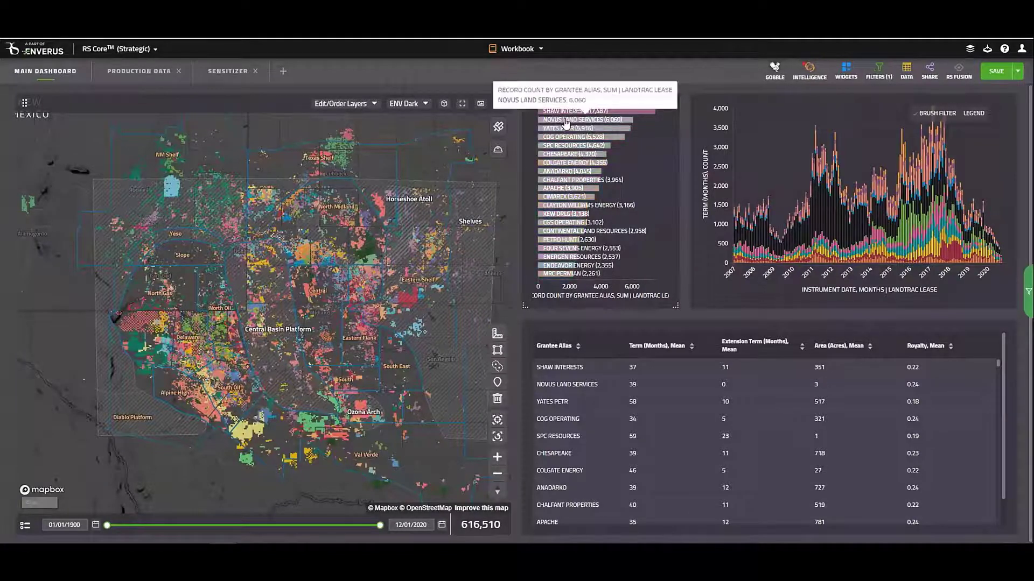
Step: Filter the dashboard to SHAW INTERESTS, NOVUS LAND SERVICES, SPC RESOURCES and other grantees
{"action": "left_click", "coordinate": [574, 114]}
{"action": "left_click", "coordinate": [563, 119]}
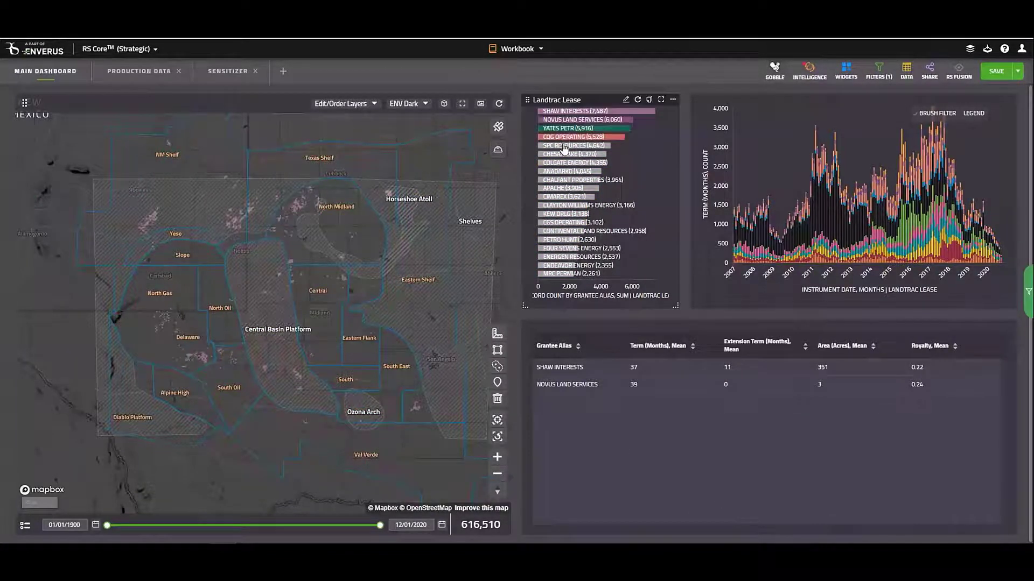
{"action": "left_click", "coordinate": [564, 149]}
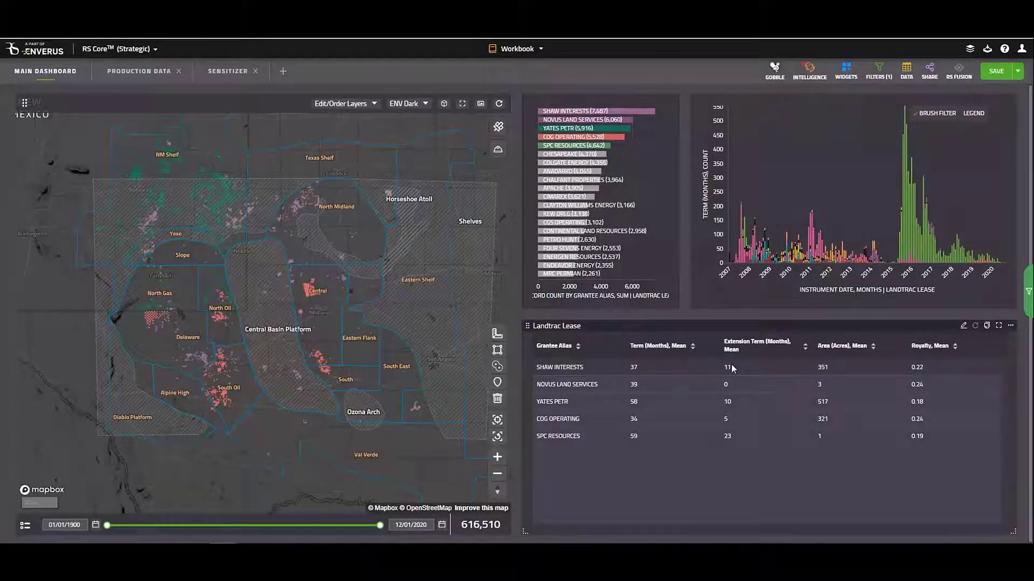
Step: Sort the lease table by each mean column in turn, ending on mean Royalty
{"action": "left_click", "coordinate": [657, 352]}
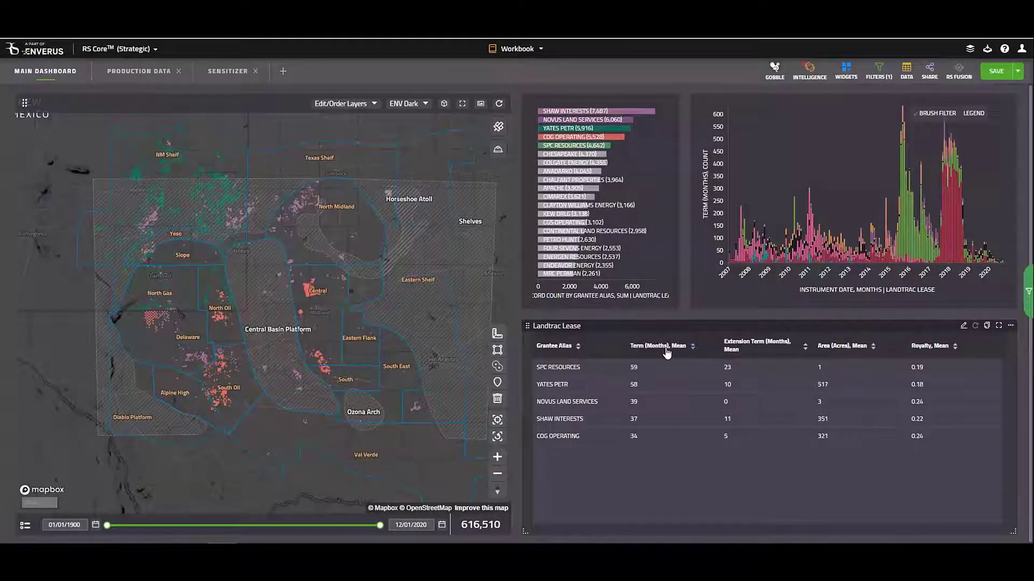
{"action": "left_click", "coordinate": [757, 347]}
{"action": "left_click", "coordinate": [757, 347]}
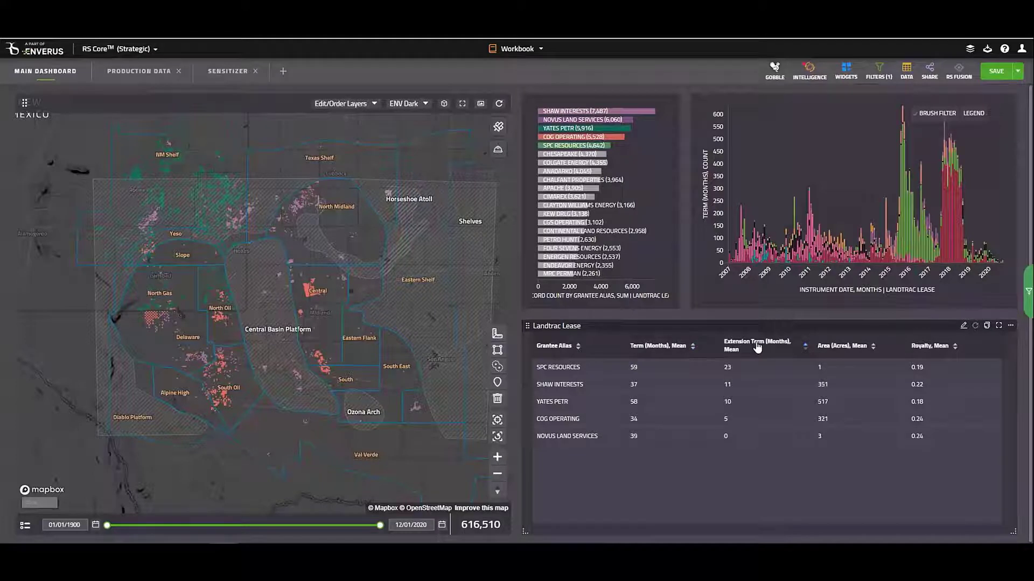
{"action": "left_click", "coordinate": [857, 349]}
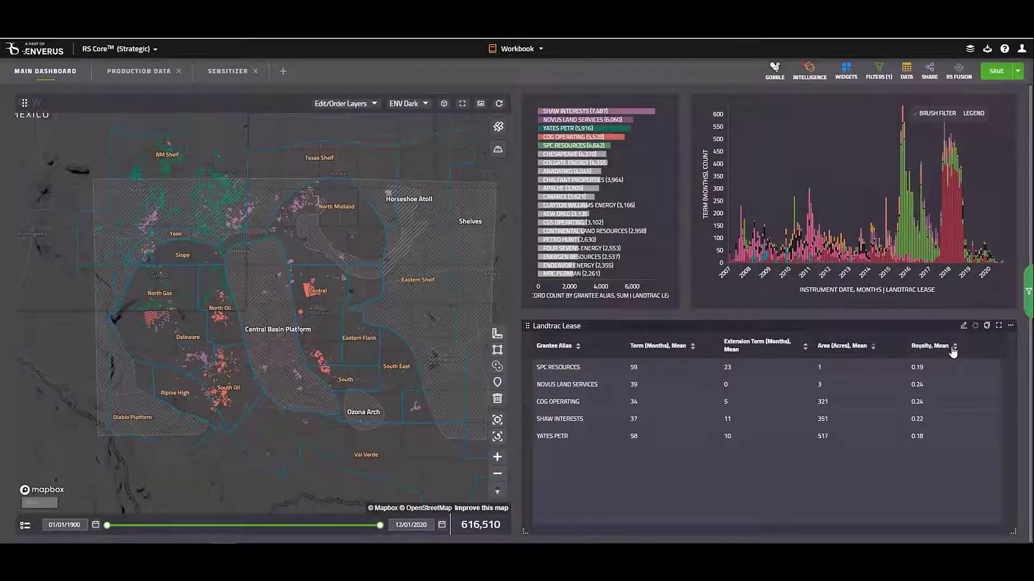
{"action": "left_click", "coordinate": [932, 350]}
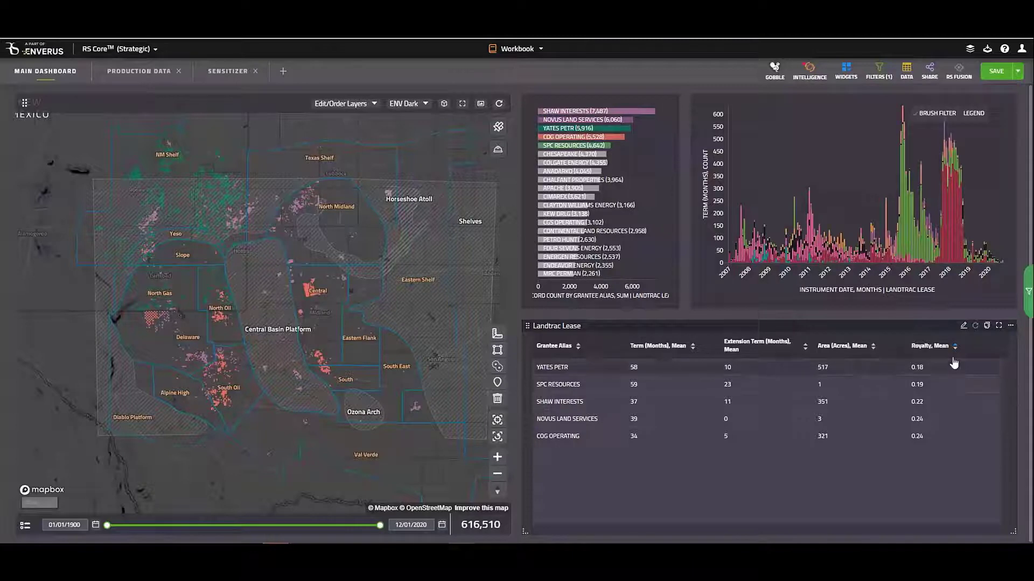
Step: Duplicate the lease table, regroup the copy by County/Parish, and save it
{"action": "left_click", "coordinate": [987, 326]}
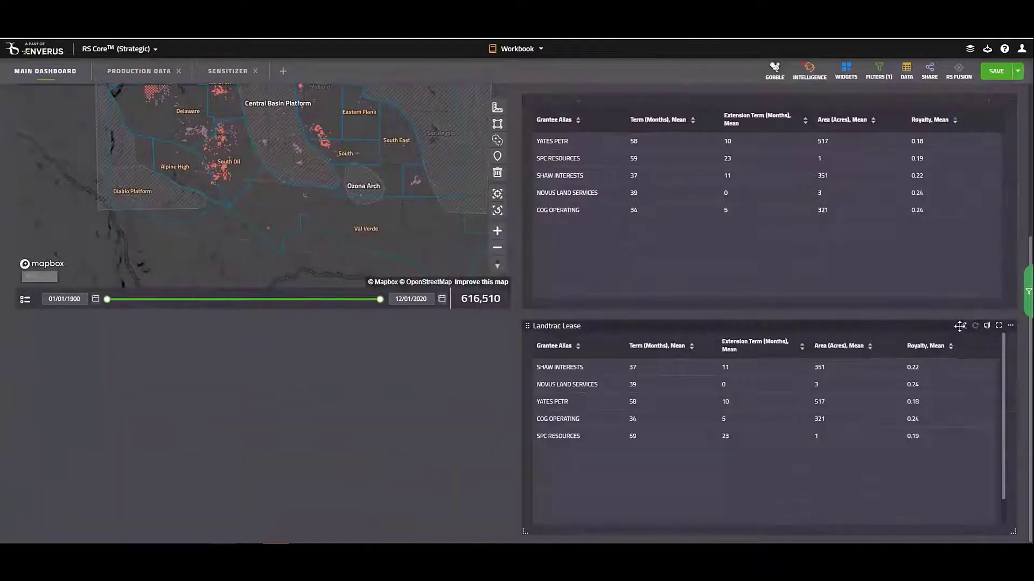
{"action": "left_click", "coordinate": [964, 327]}
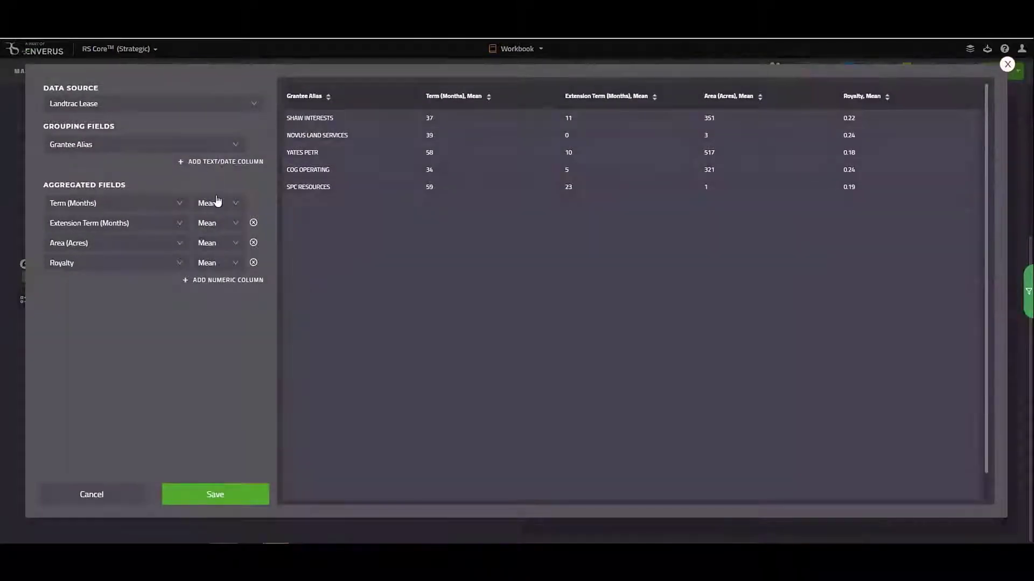
{"action": "left_click", "coordinate": [105, 146]}
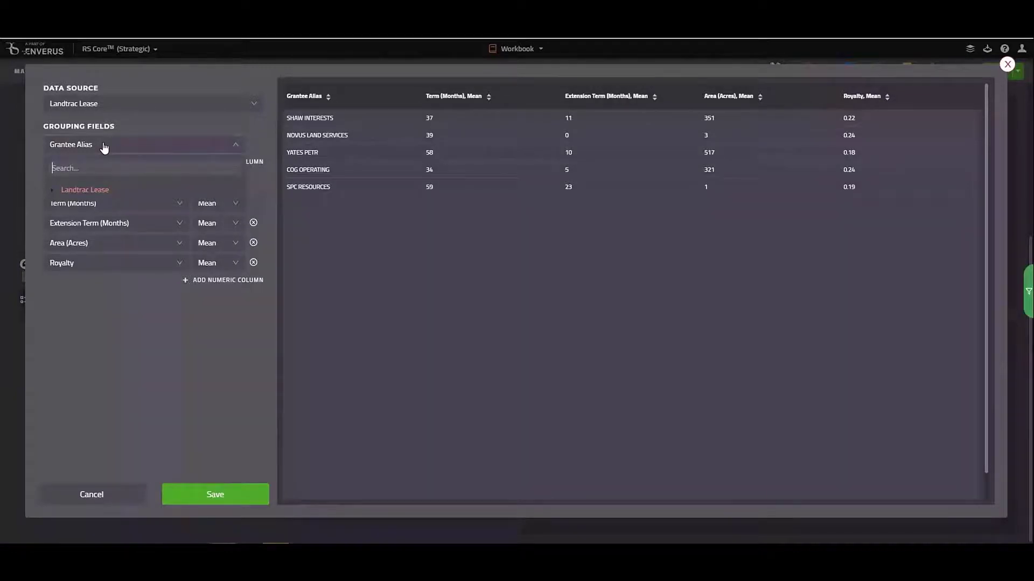
{"action": "type", "text": "county"}
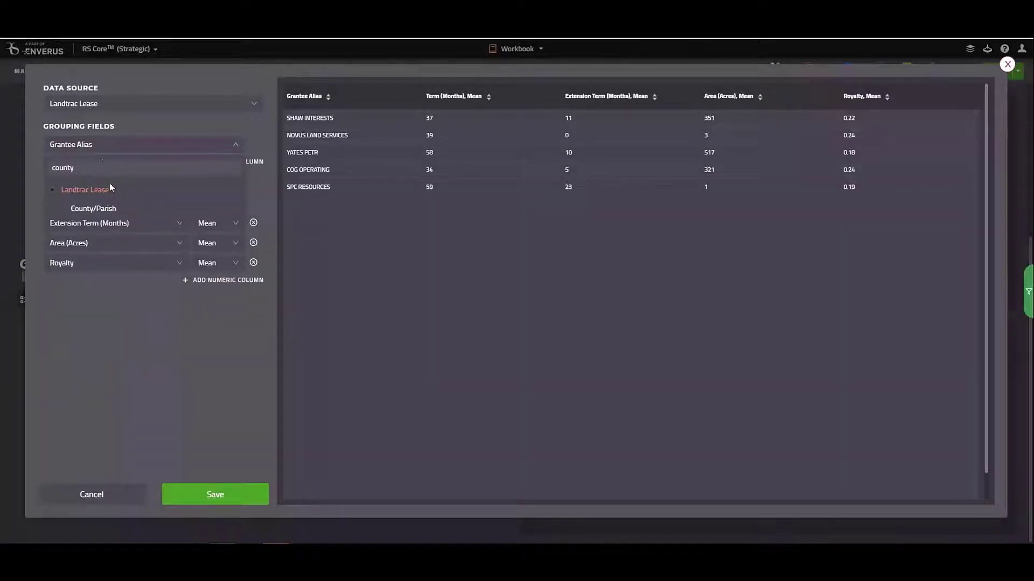
{"action": "left_click", "coordinate": [108, 209]}
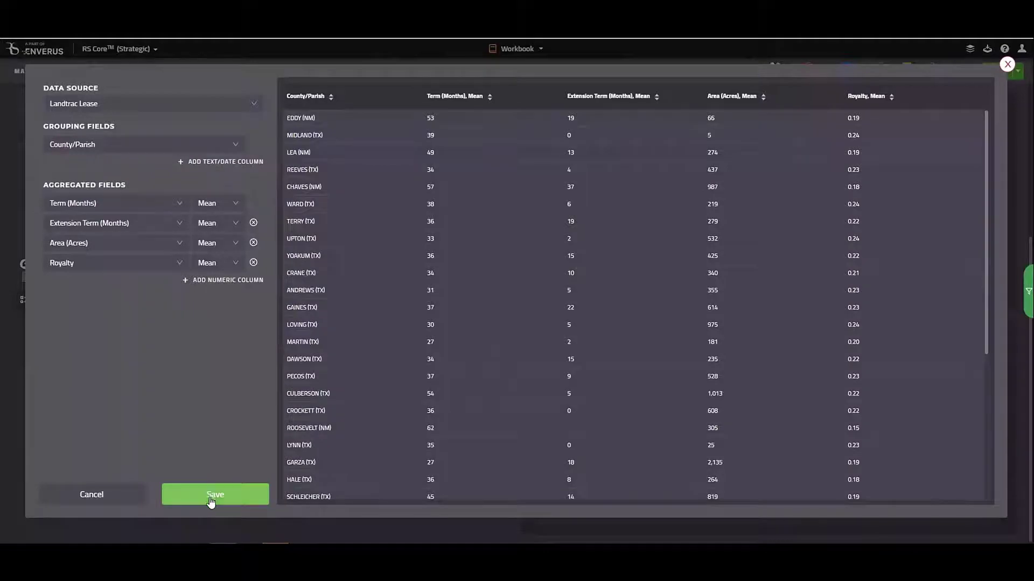
{"action": "left_click", "coordinate": [210, 499]}
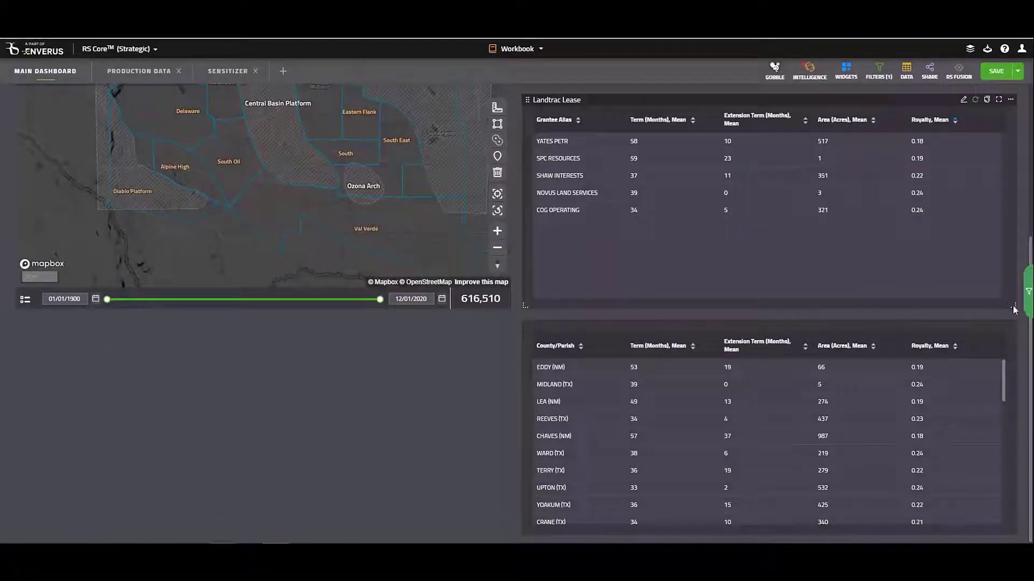
Step: Shorten the grantee and County/Parish lease tables so both stack beneath the charts
{"action": "left_click_drag", "start_coordinate": [1014, 310], "coordinate": [1005, 225]}
{"action": "left_click_drag", "start_coordinate": [1012, 531], "coordinate": [1006, 448]}
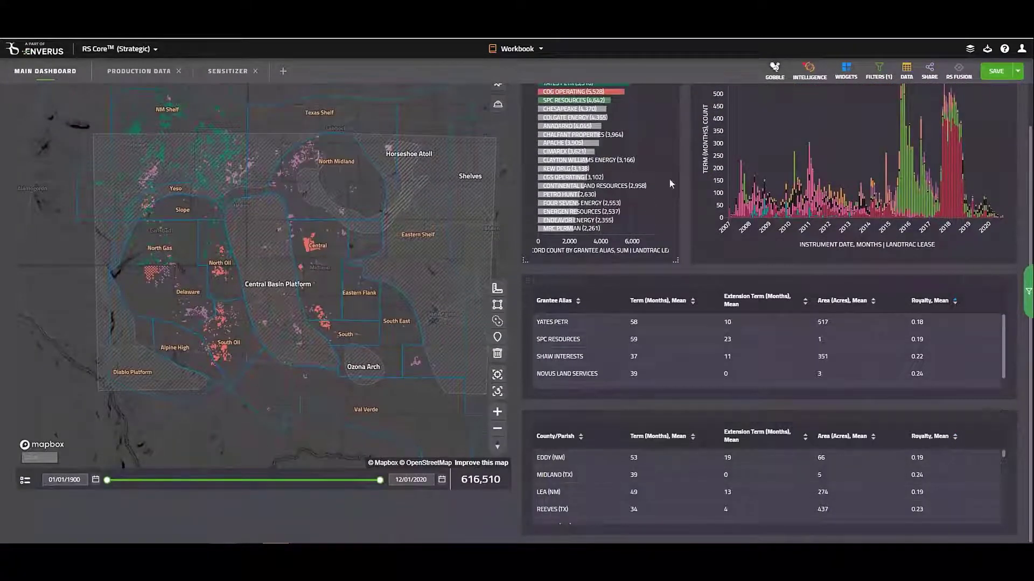
{"action": "scroll", "coordinate": [669, 183], "scroll_direction": "up", "scroll_amount": 1}
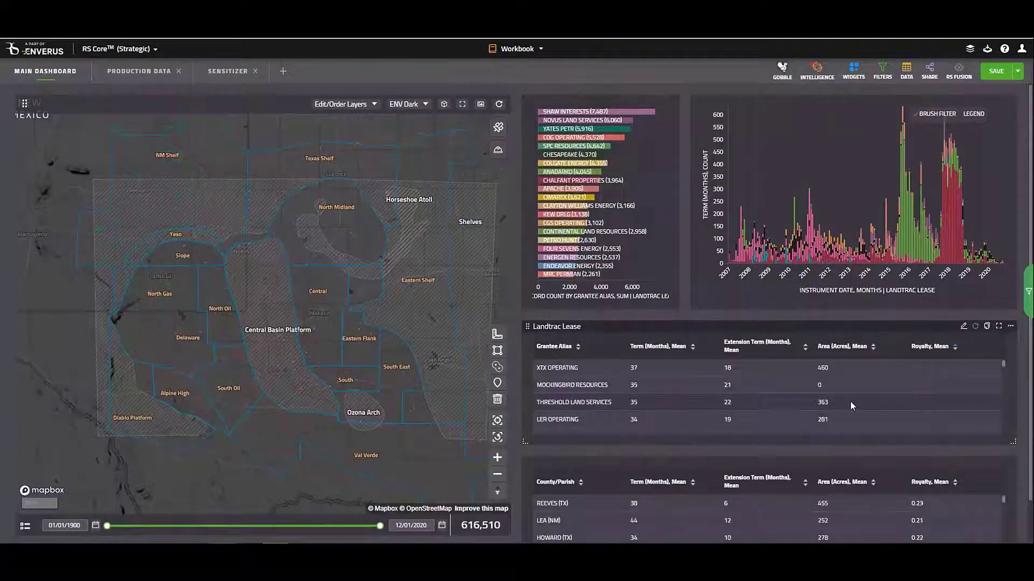
{"action": "scroll", "coordinate": [786, 420], "scroll_direction": "down", "scroll_amount": 1}
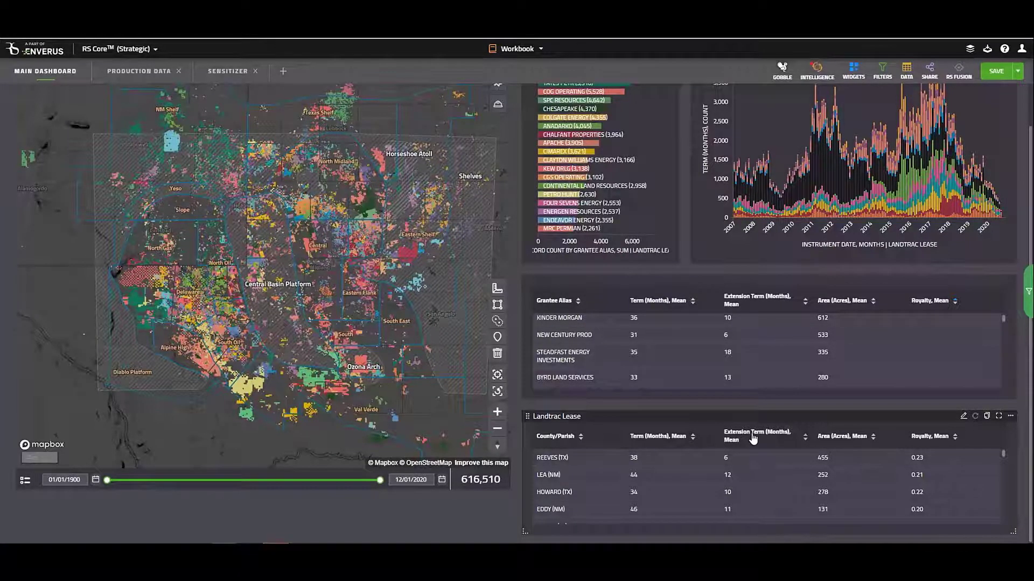
Step: Sort the county table by extension term and mean area, ending on Royalty, Mean
{"action": "left_click", "coordinate": [753, 439]}
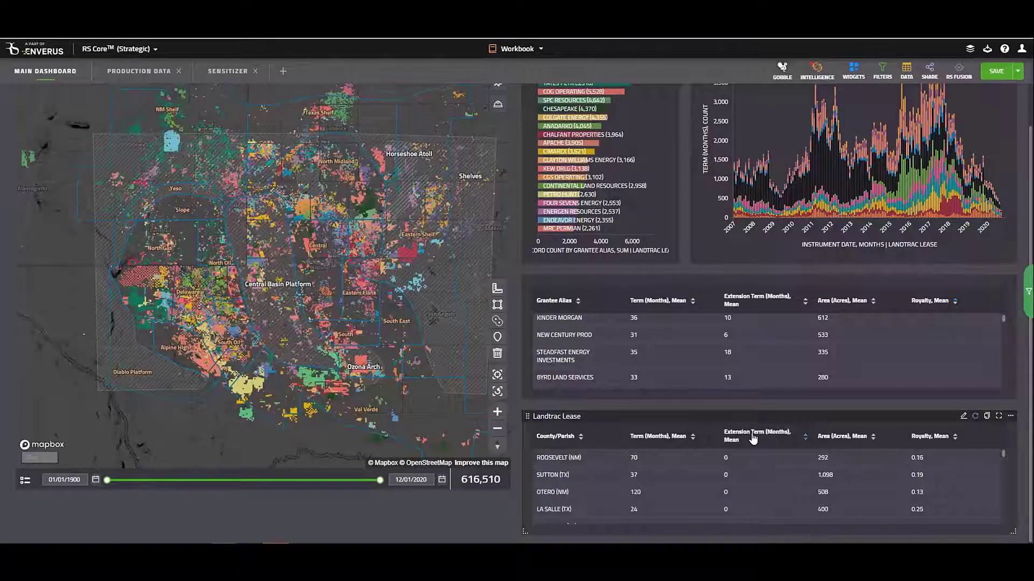
{"action": "left_click", "coordinate": [853, 444]}
{"action": "left_click", "coordinate": [839, 439]}
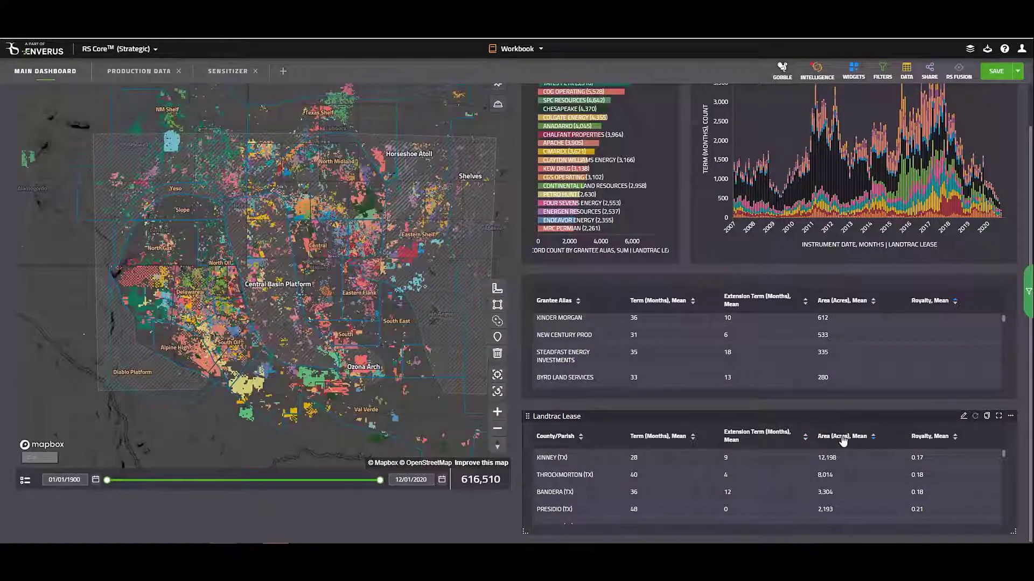
{"action": "left_click", "coordinate": [928, 437]}
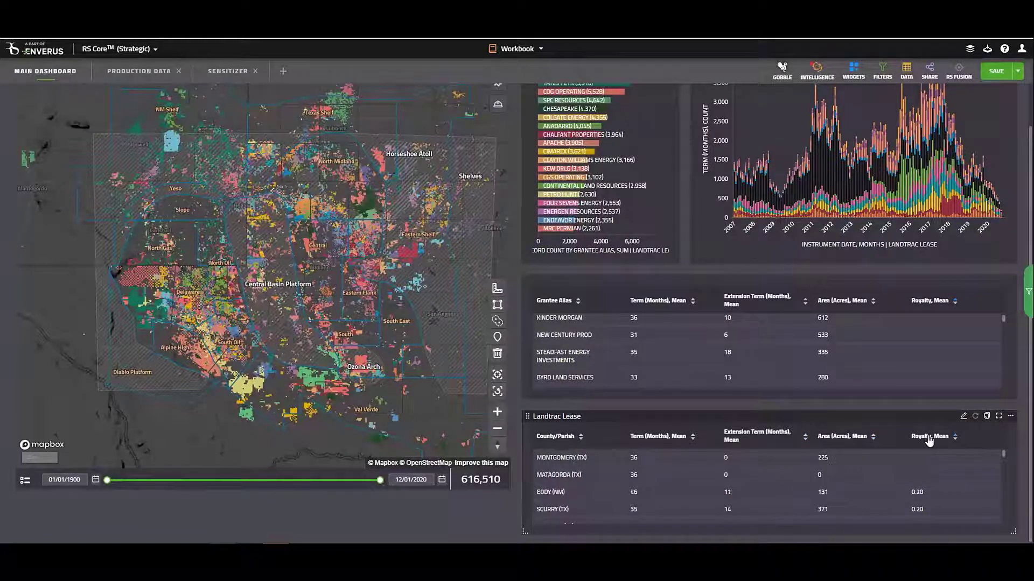
{"action": "left_click", "coordinate": [929, 438]}
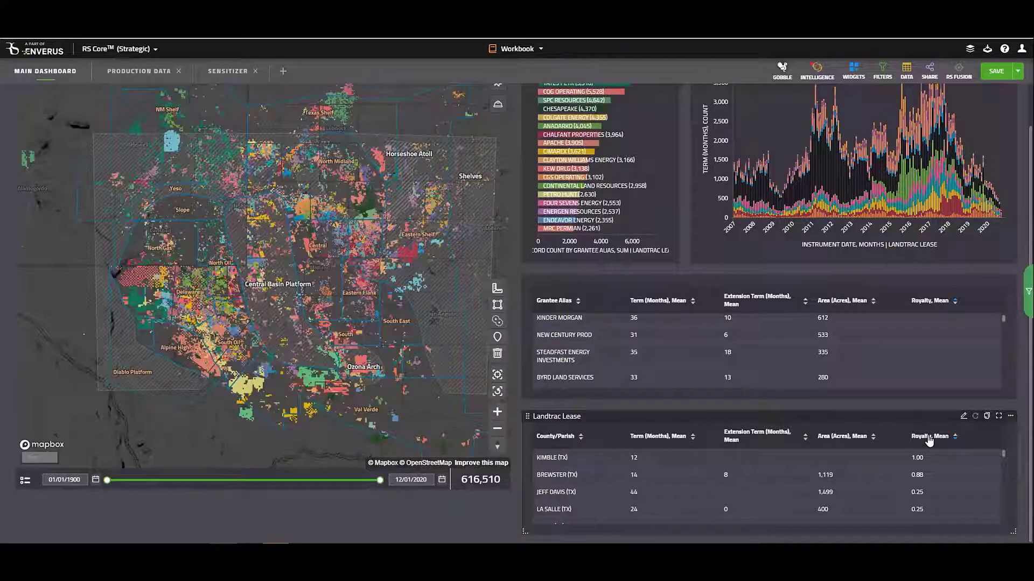
{"action": "left_click", "coordinate": [929, 438]}
{"action": "scroll", "coordinate": [928, 439], "scroll_direction": "up", "scroll_amount": 1}
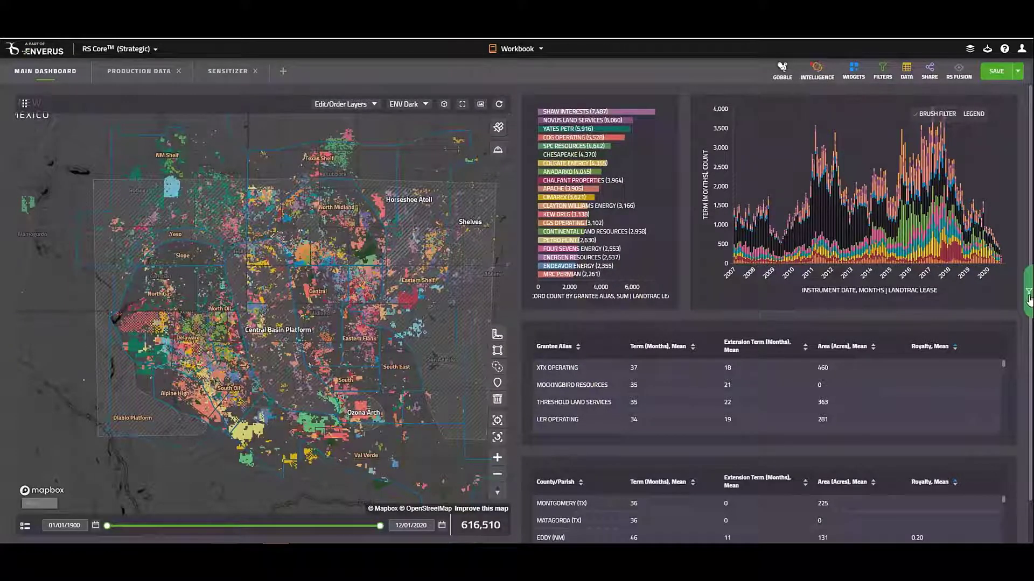
{"action": "left_click", "coordinate": [1028, 297]}
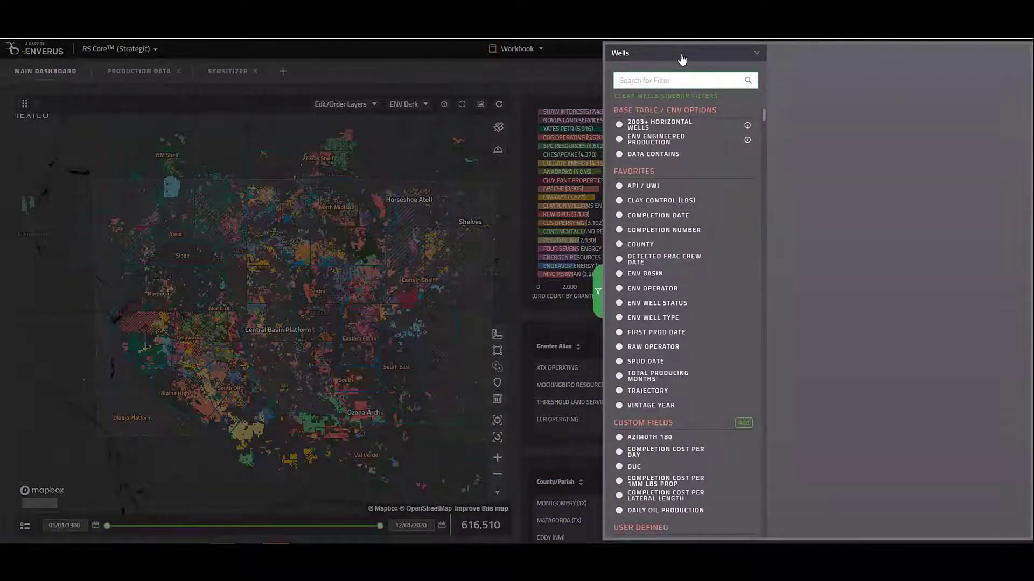
Step: Filter Landtrac Lease on Expiration of Primary Term with the Next Year quick filter
{"action": "left_click", "coordinate": [682, 59]}
{"action": "left_click", "coordinate": [654, 112]}
{"action": "left_click", "coordinate": [654, 56]}
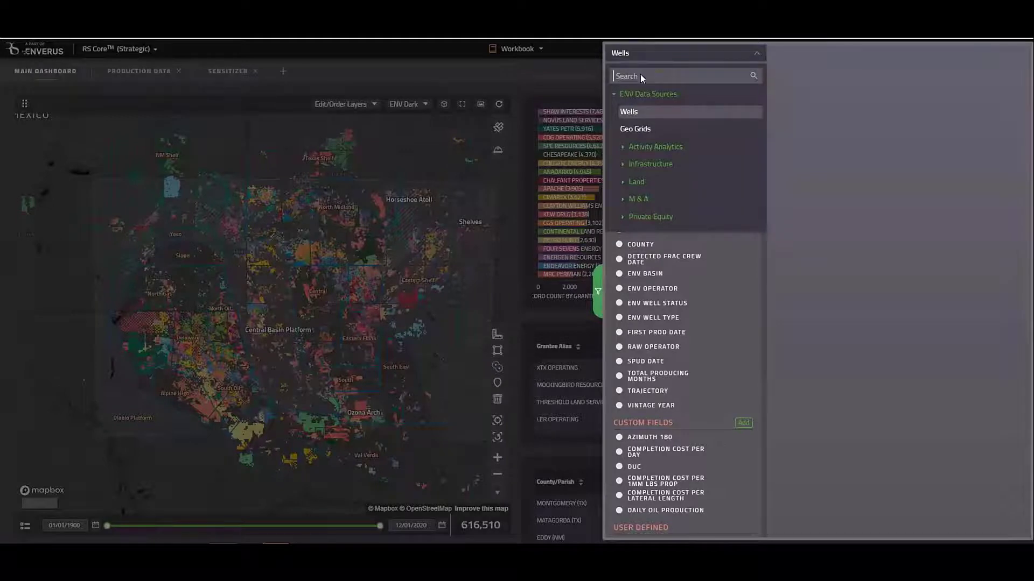
{"action": "type", "text": "leas"}
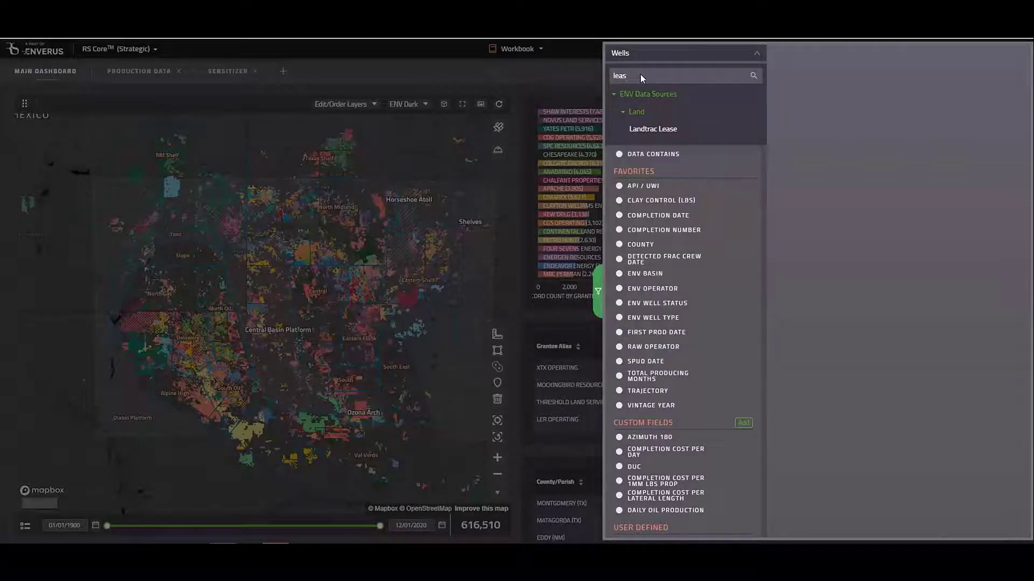
{"action": "left_click", "coordinate": [656, 130]}
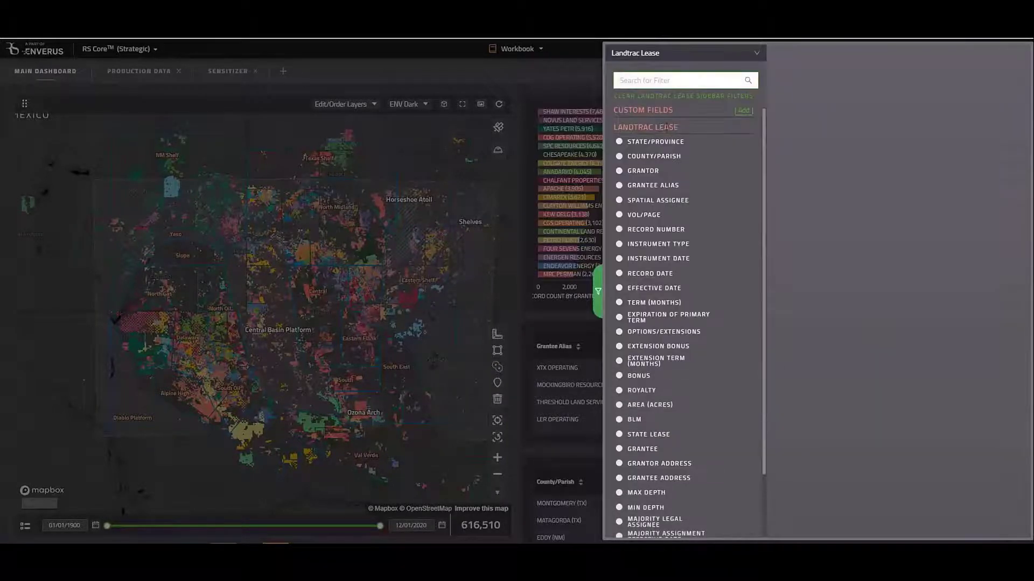
{"action": "left_click", "coordinate": [671, 321]}
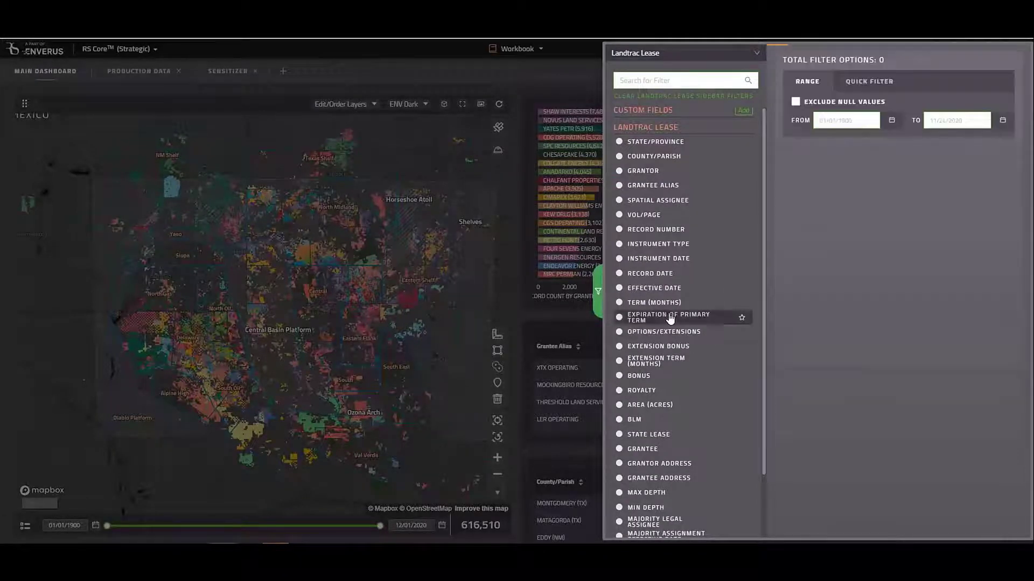
{"action": "left_click", "coordinate": [873, 84]}
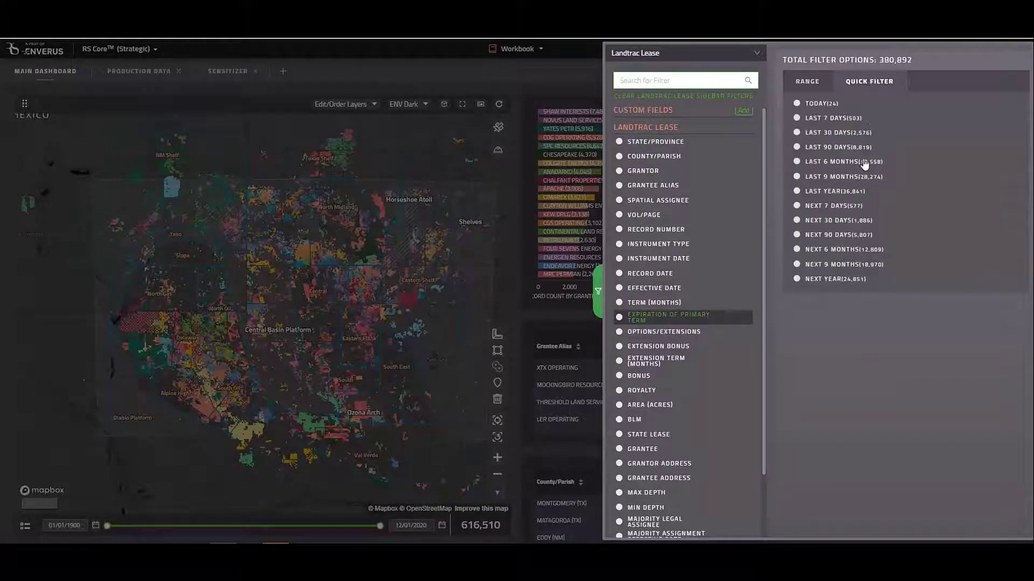
{"action": "left_click", "coordinate": [832, 284]}
{"action": "left_click", "coordinate": [521, 309]}
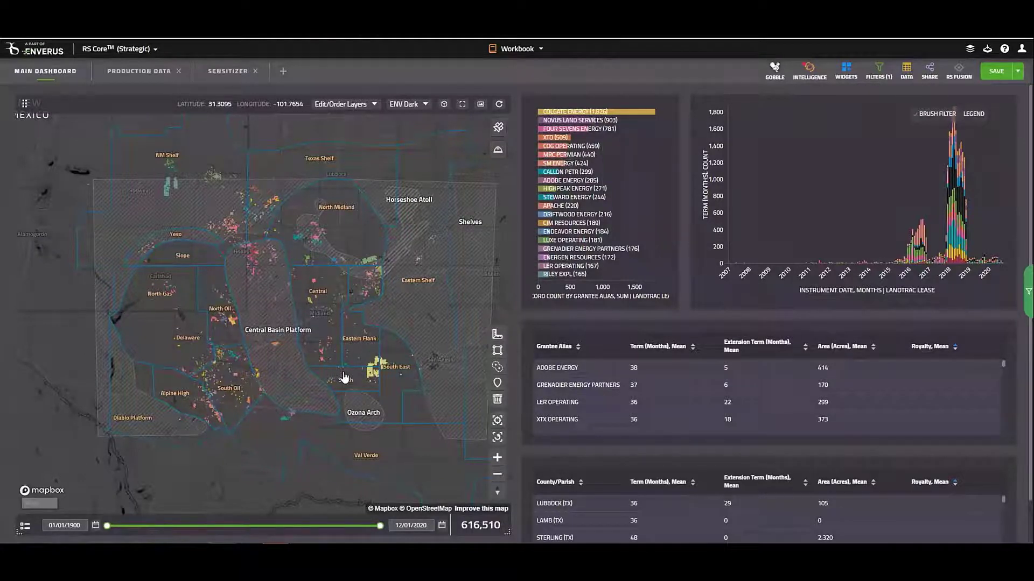
{"action": "left_click", "coordinate": [1028, 293]}
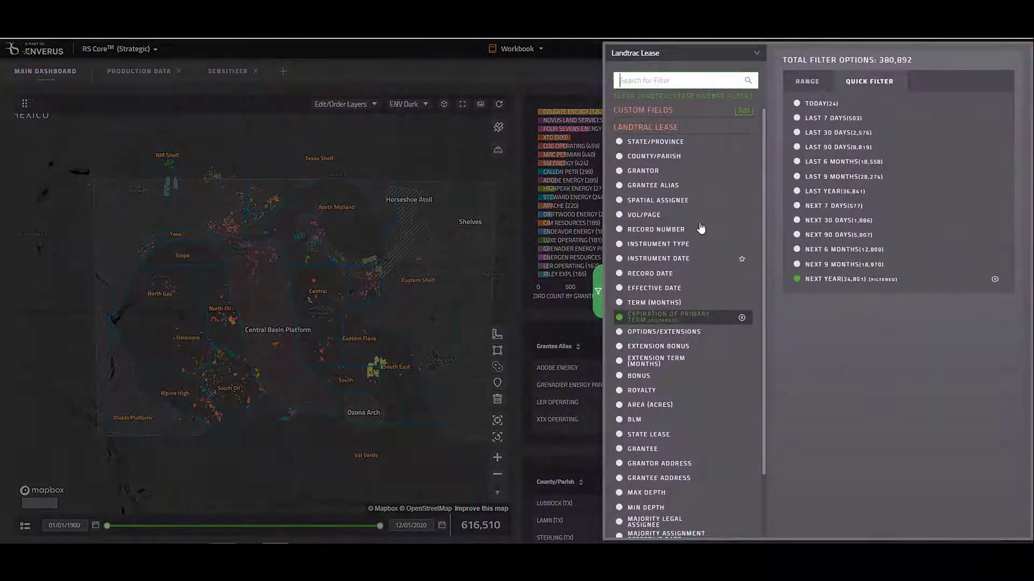
Step: Add a Depth Clause Available = TRUE filter to the leases
{"action": "type", "text": "de"}
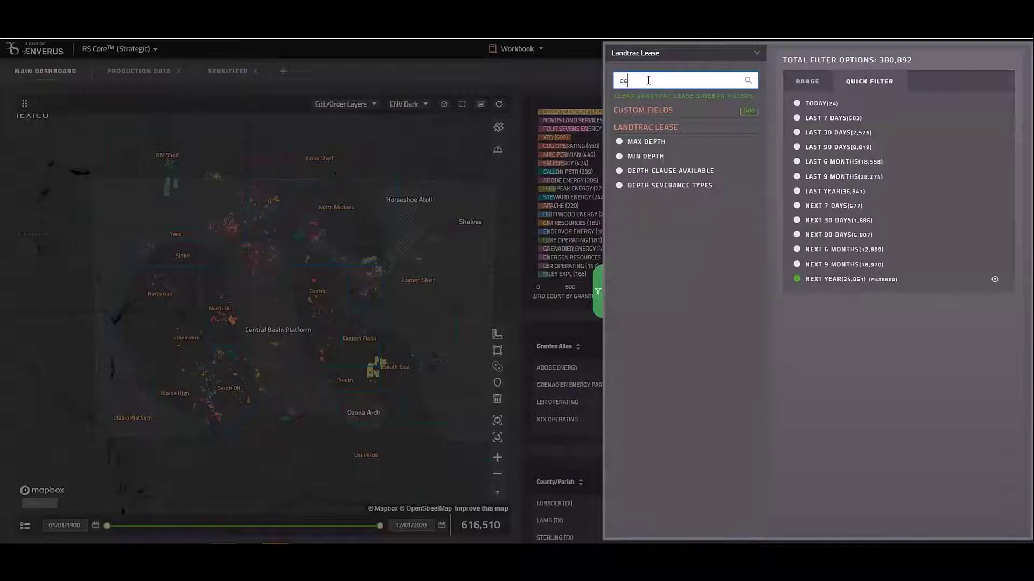
{"action": "type", "text": "pth"}
{"action": "left_click", "coordinate": [666, 171]}
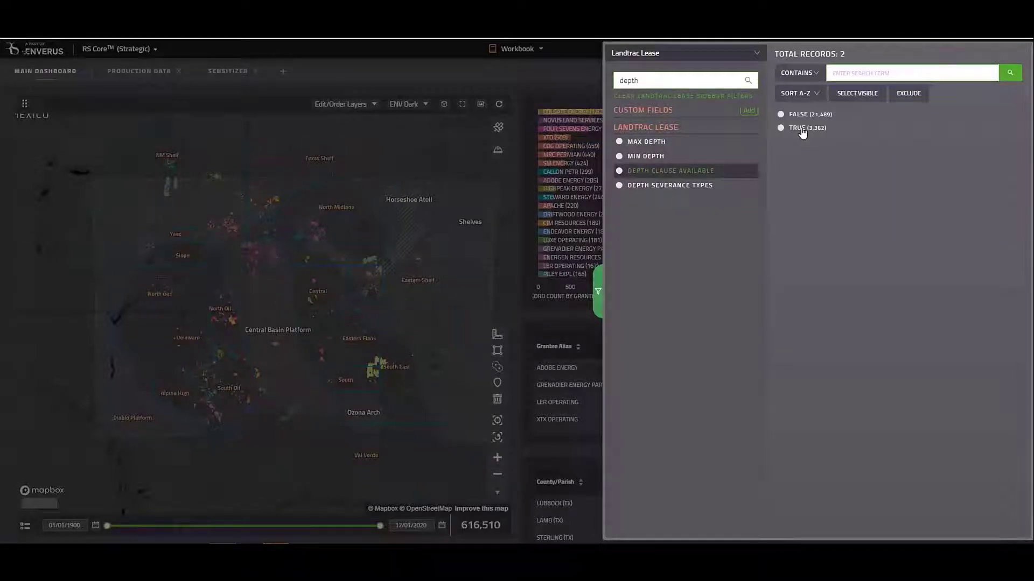
{"action": "left_click", "coordinate": [802, 133]}
{"action": "left_click", "coordinate": [521, 312]}
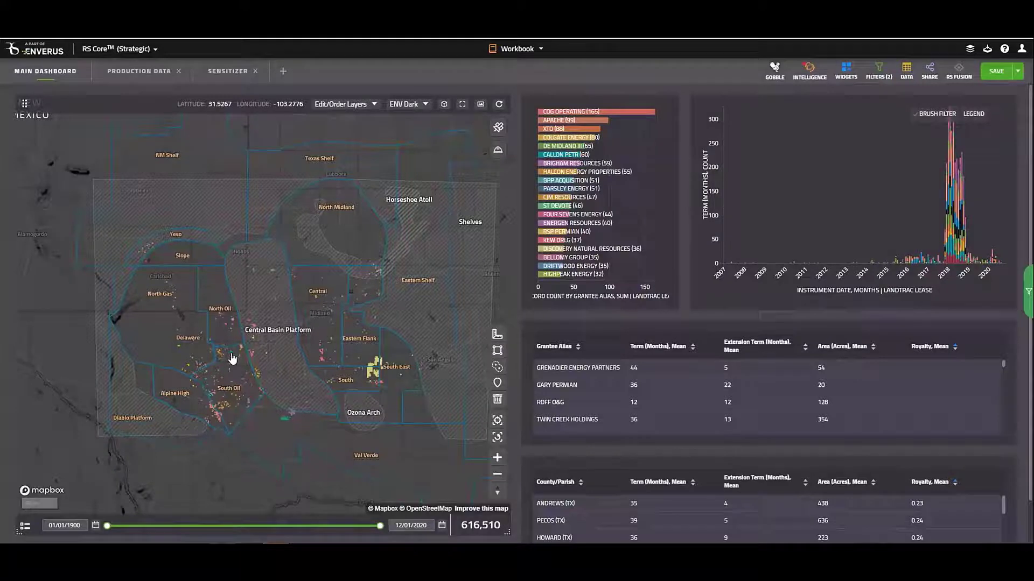
Step: Zoom and pan the map over Loving and Reeves counties in the Delaware Basin
{"action": "scroll", "coordinate": [229, 362], "scroll_direction": "up", "scroll_amount": 5}
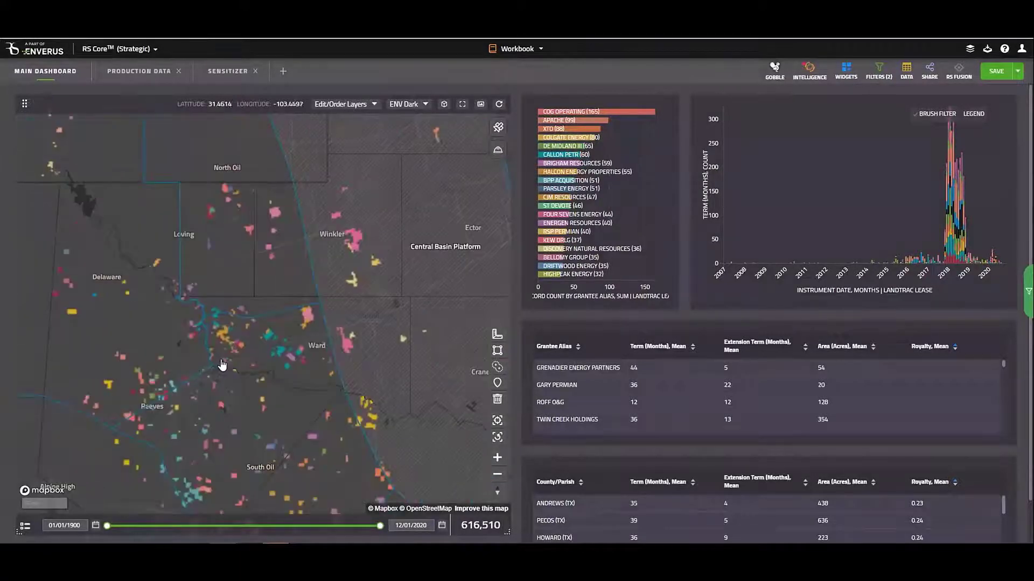
{"action": "left_click_drag", "start_coordinate": [225, 367], "coordinate": [270, 323]}
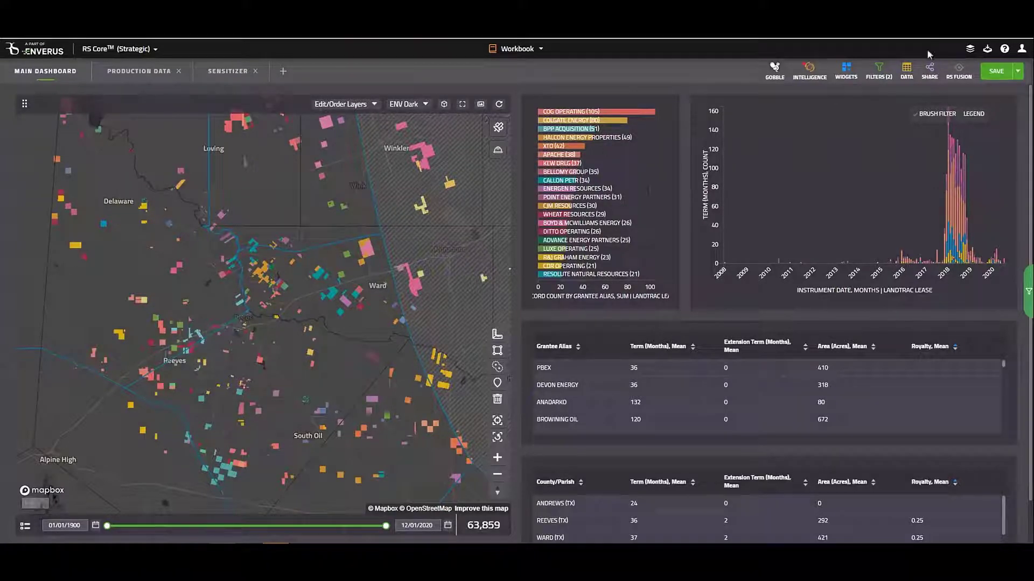
Step: Create a new Shapefile layer named '20201124 Company Acreage' with shape type Fill
{"action": "left_click", "coordinate": [970, 52]}
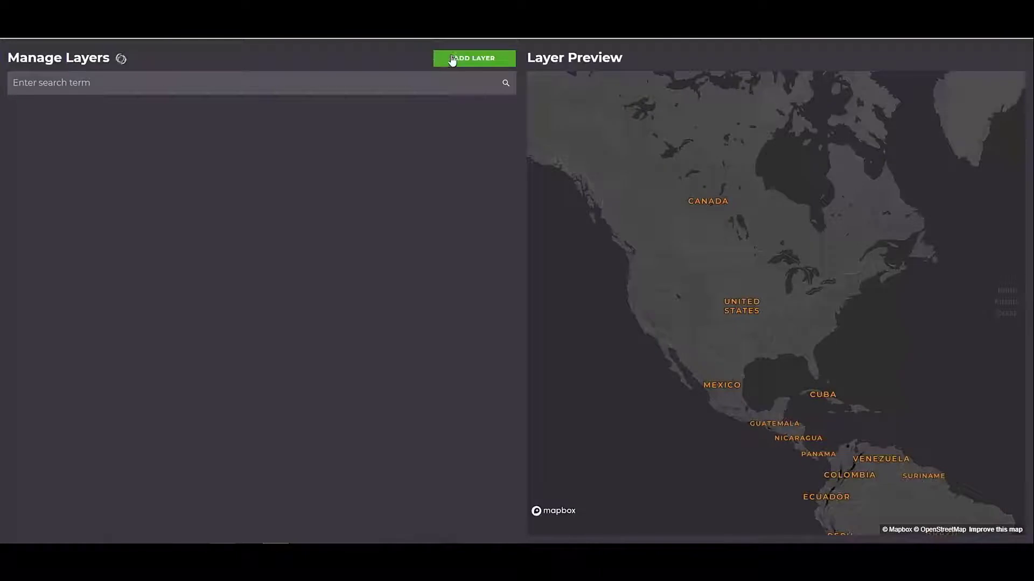
{"action": "left_click", "coordinate": [457, 60]}
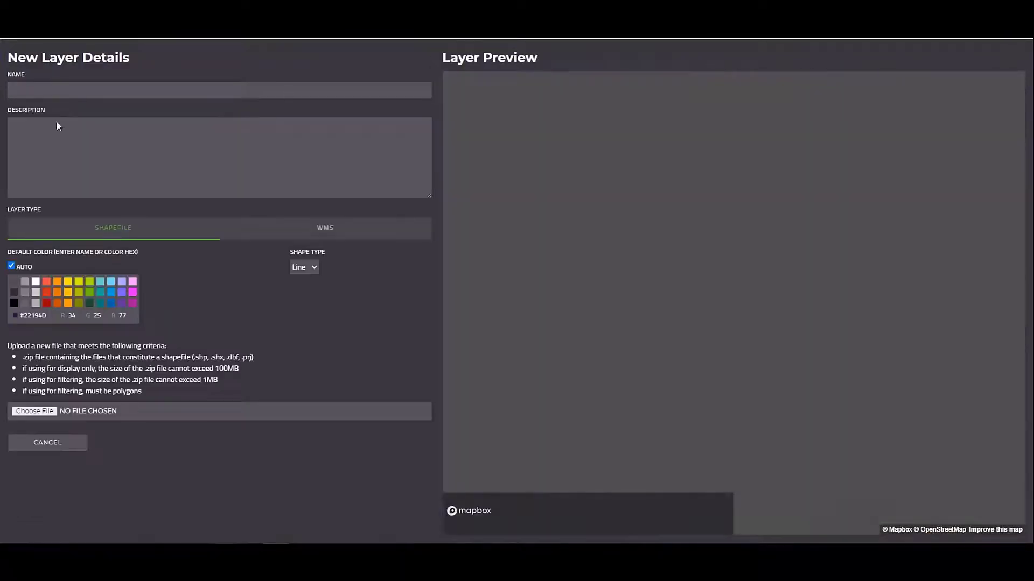
{"action": "left_click", "coordinate": [65, 91]}
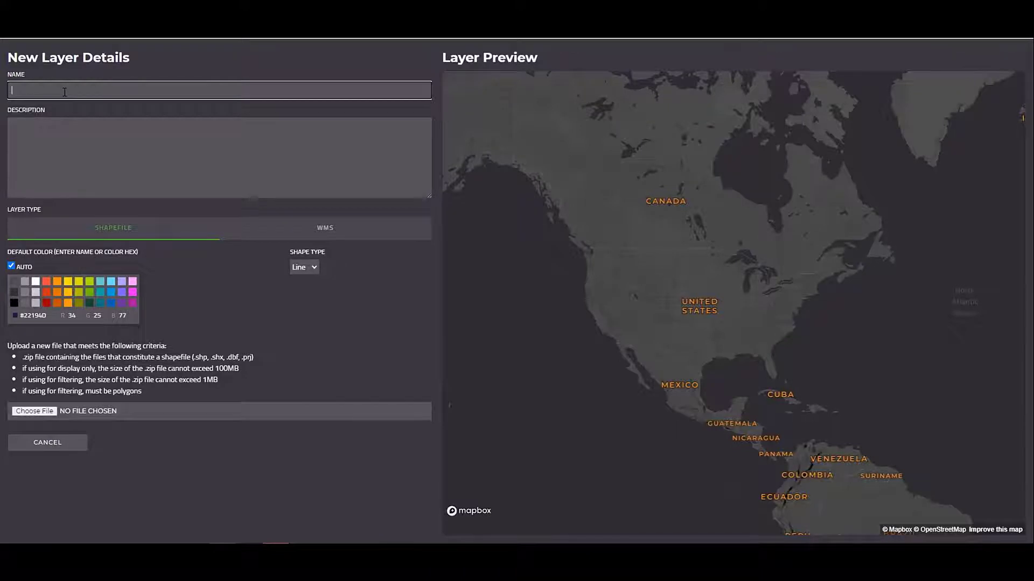
{"action": "type", "text": "20201124 Company Acreage"}
{"action": "left_click", "coordinate": [139, 230]}
{"action": "left_click", "coordinate": [305, 269]}
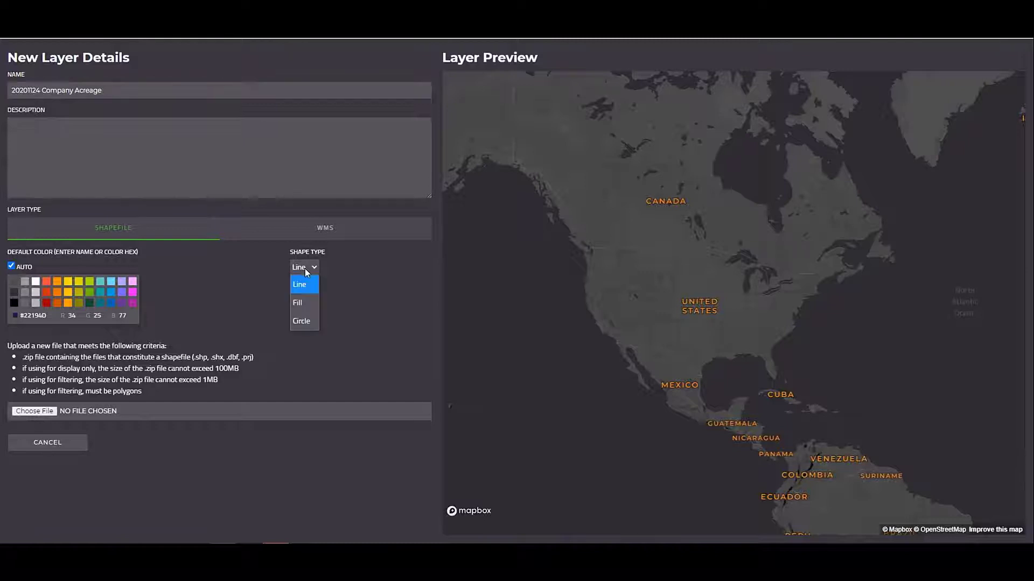
{"action": "left_click", "coordinate": [306, 301]}
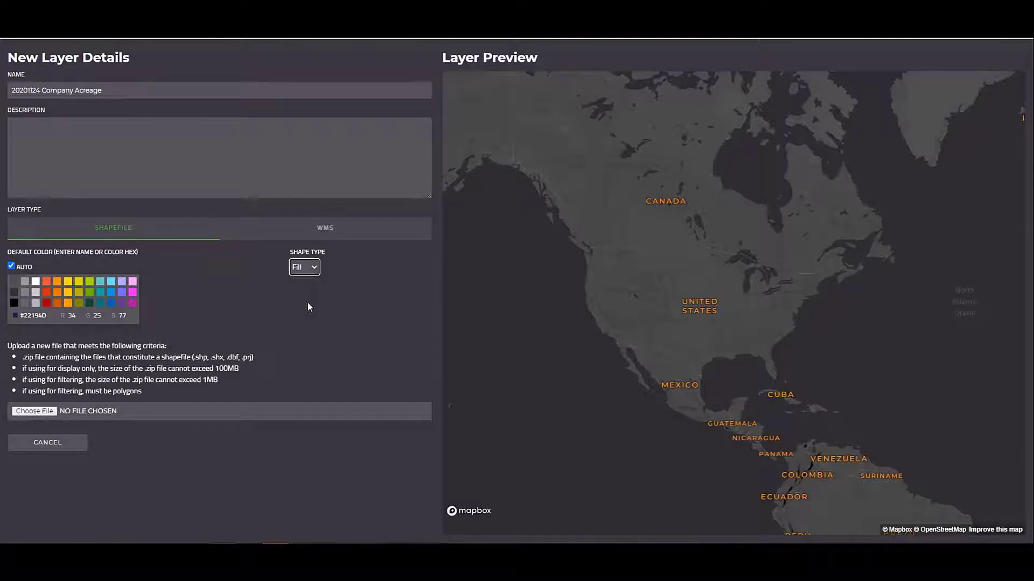
Step: Upload the CompanyAcreage zip shapefile for the new layer
{"action": "left_click", "coordinate": [50, 413]}
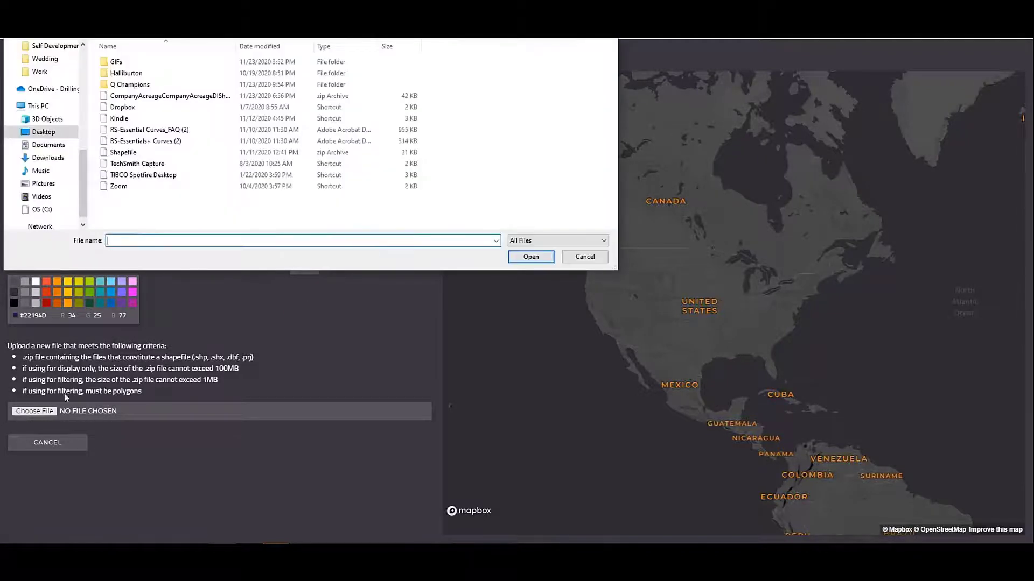
{"action": "left_click", "coordinate": [191, 97]}
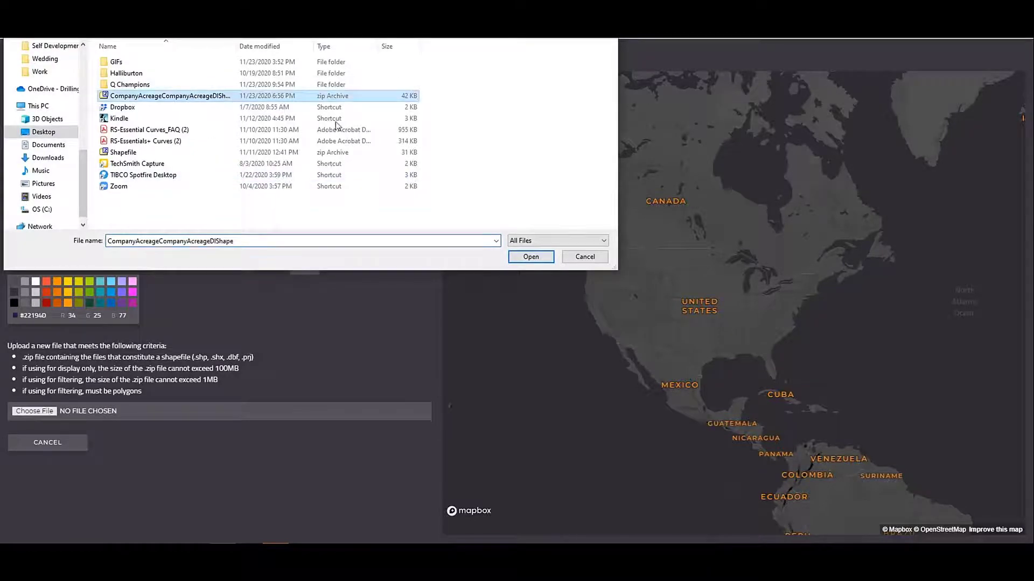
{"action": "left_click", "coordinate": [530, 257]}
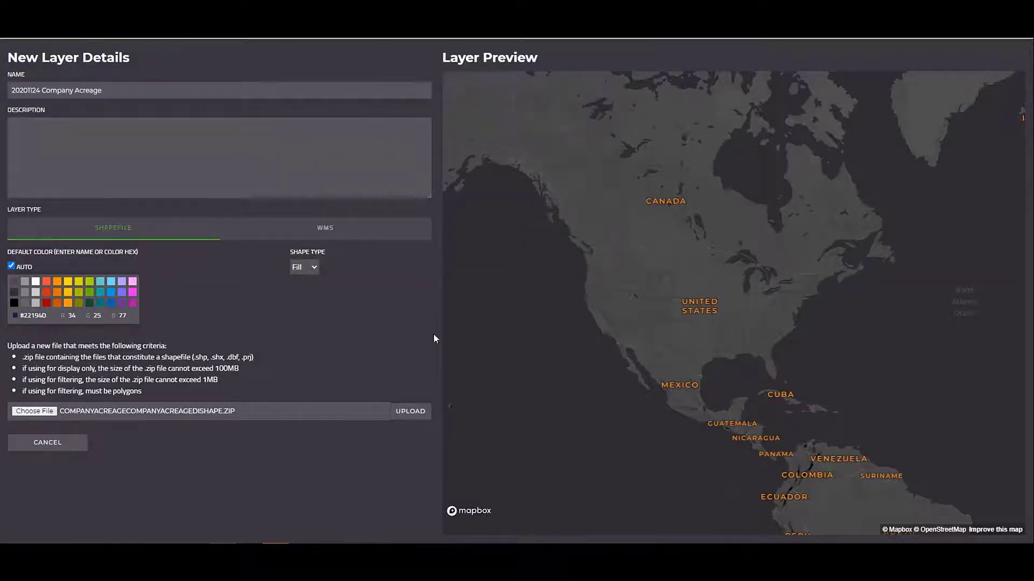
{"action": "left_click", "coordinate": [415, 411]}
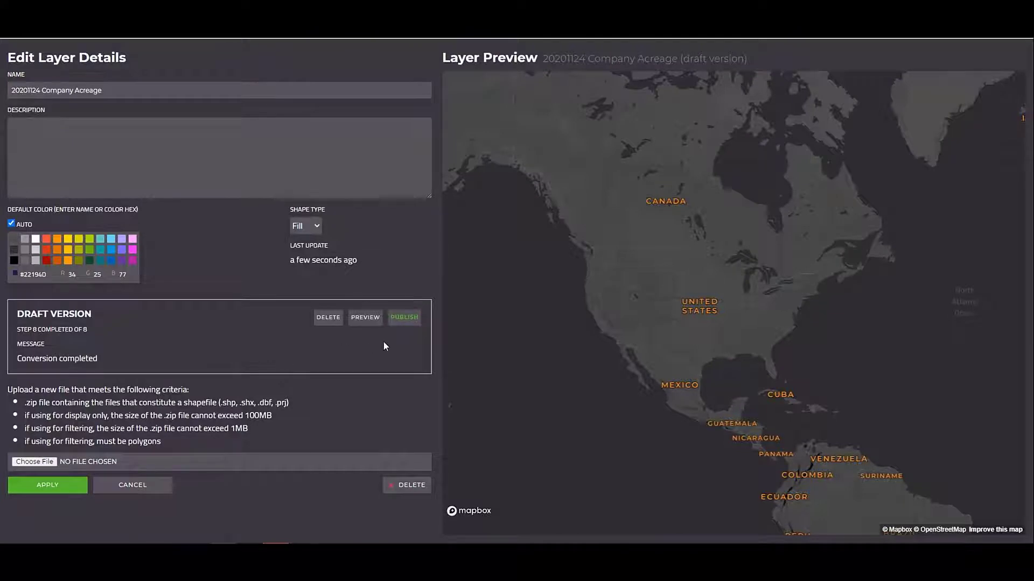
Step: Publish the layer as version 1 and apply the settings
{"action": "left_click", "coordinate": [405, 321]}
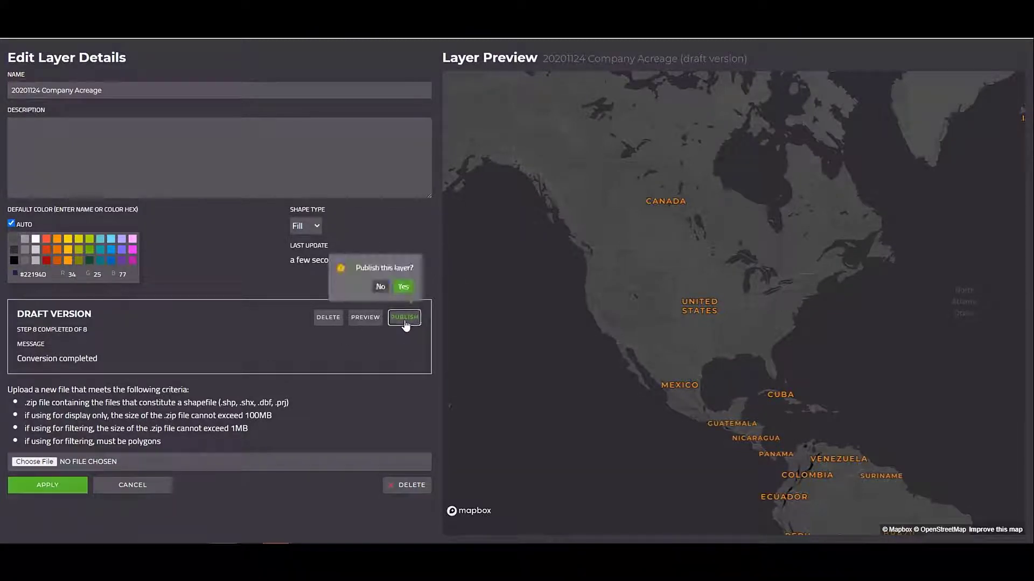
{"action": "left_click", "coordinate": [405, 288]}
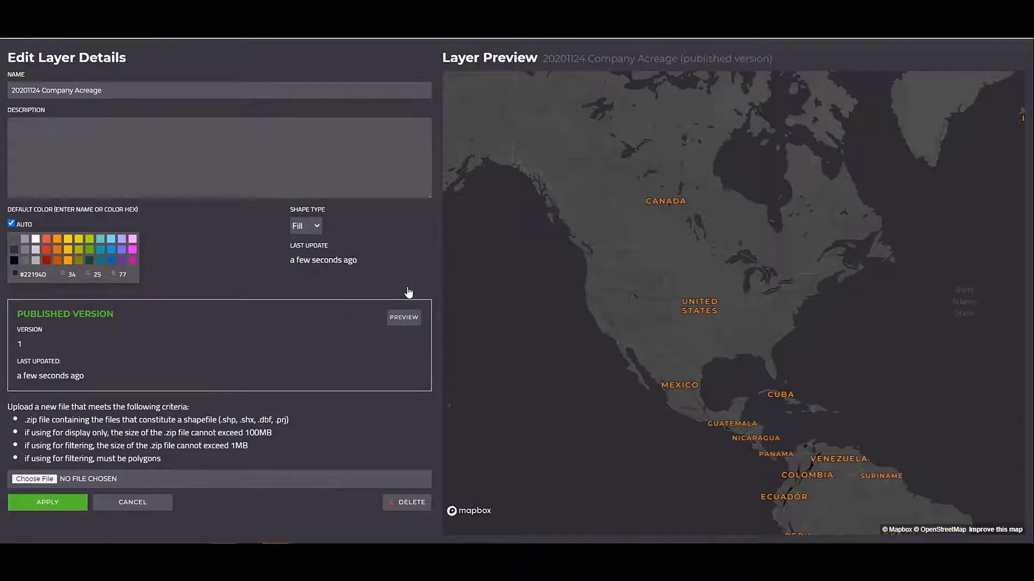
{"action": "left_click", "coordinate": [73, 504]}
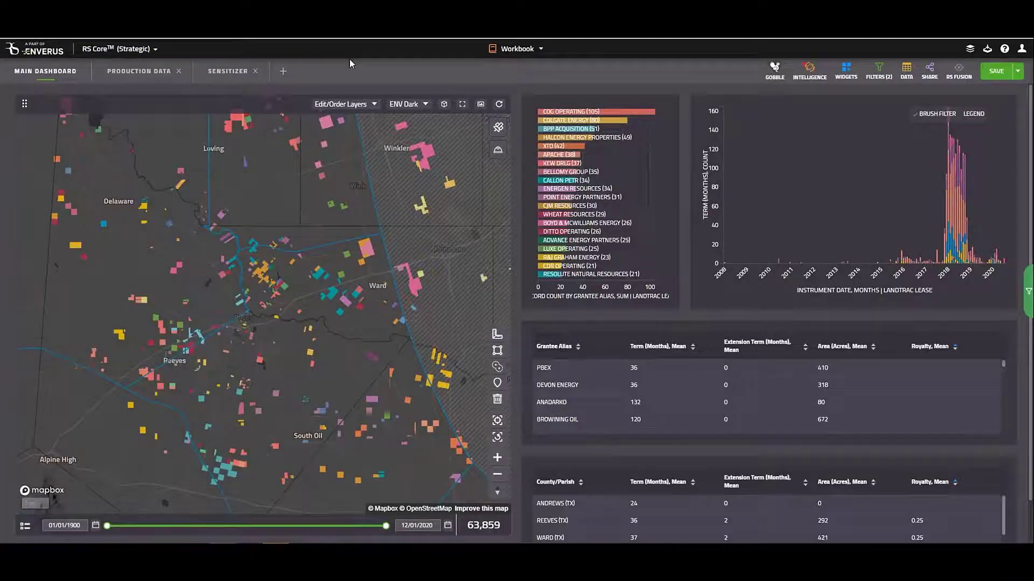
Step: Turn on the 20201124 Company Acreage user layer in the map's layer list
{"action": "left_click", "coordinate": [373, 105]}
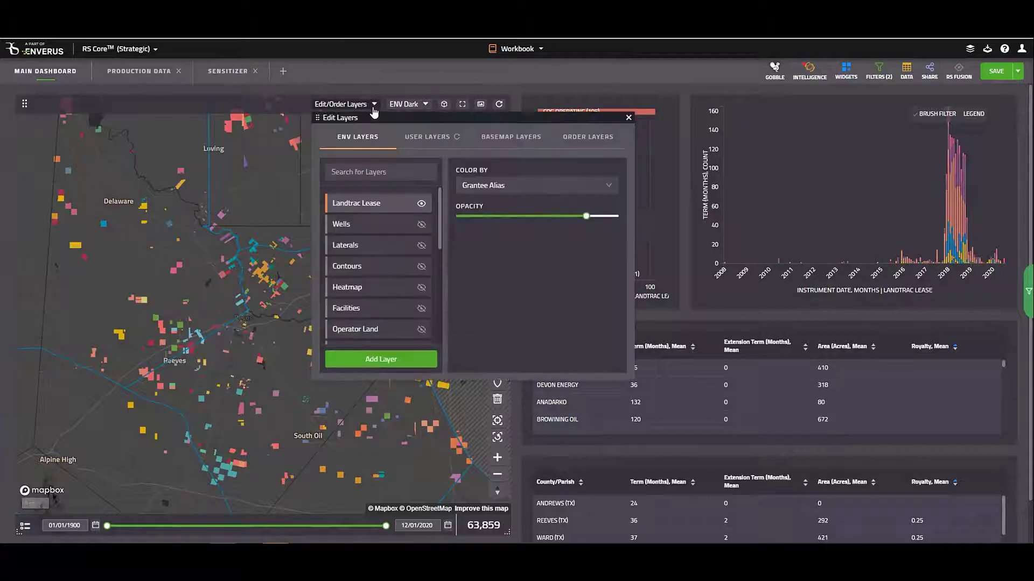
{"action": "left_click", "coordinate": [442, 142]}
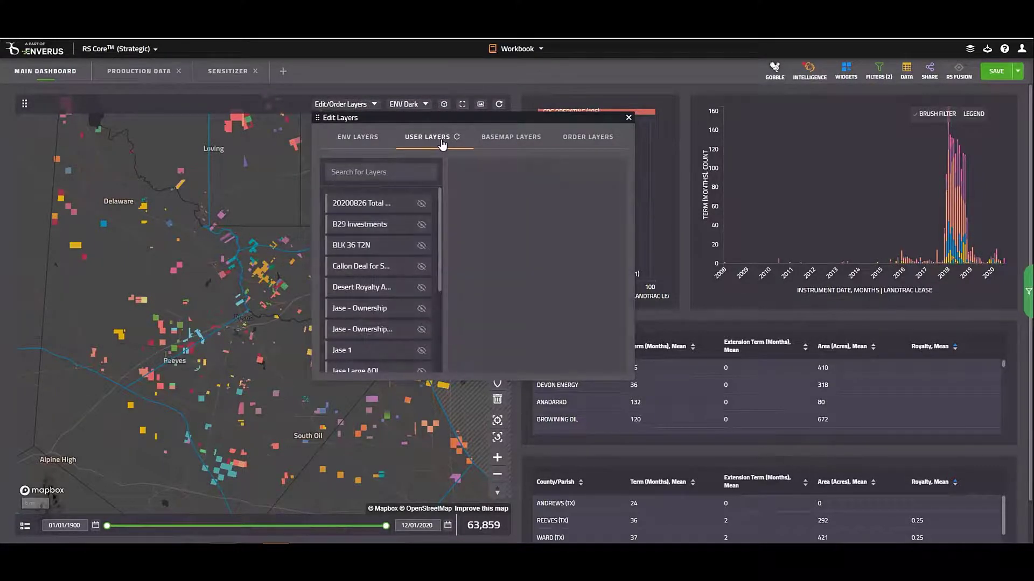
{"action": "left_click", "coordinate": [457, 138]}
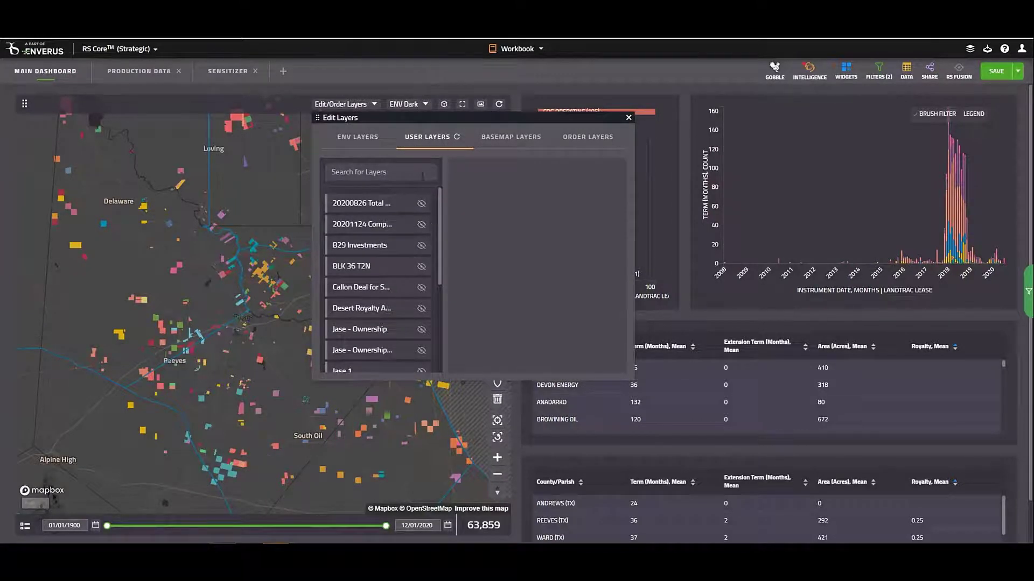
{"action": "left_click", "coordinate": [421, 225]}
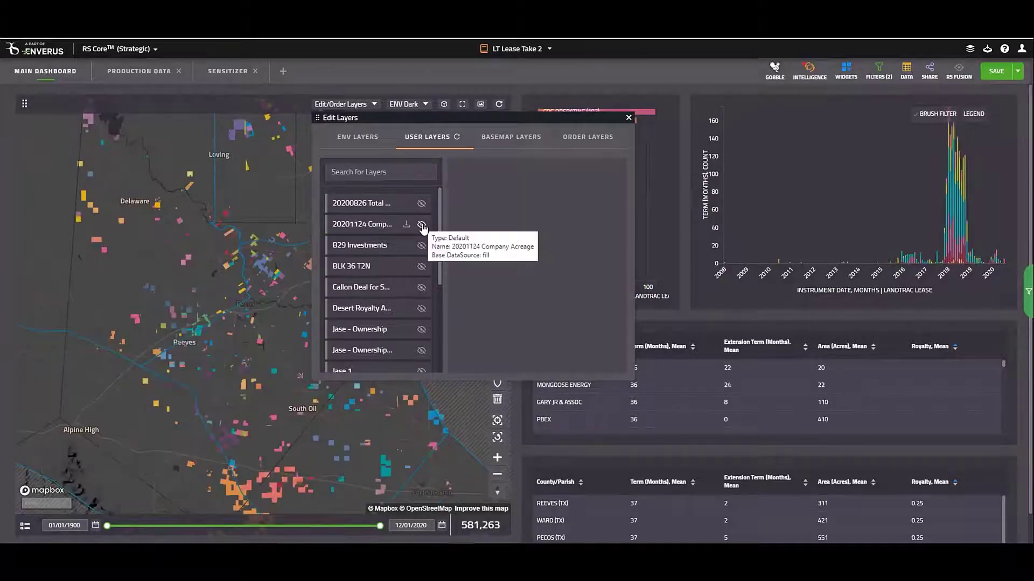
{"action": "left_click", "coordinate": [422, 225]}
{"action": "left_click", "coordinate": [308, 239]}
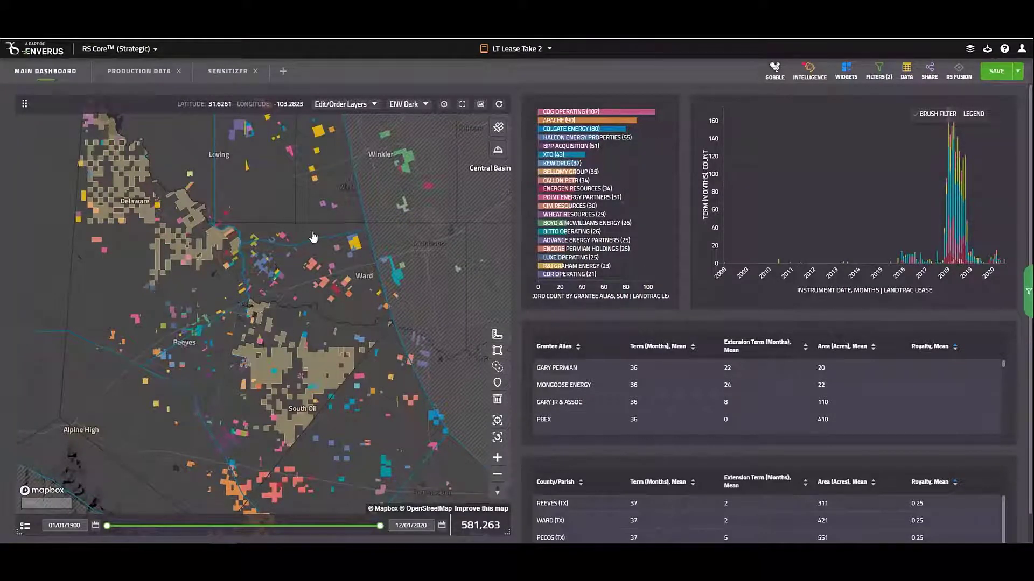
{"action": "left_click", "coordinate": [374, 105]}
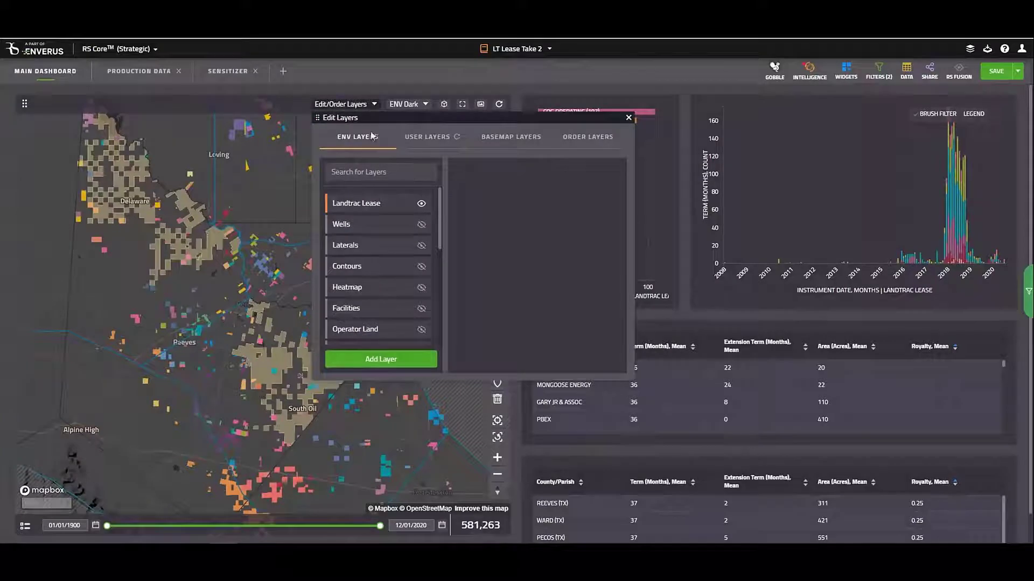
Step: Make the Wells and Laterals layers visible on the map
{"action": "left_click", "coordinate": [421, 224]}
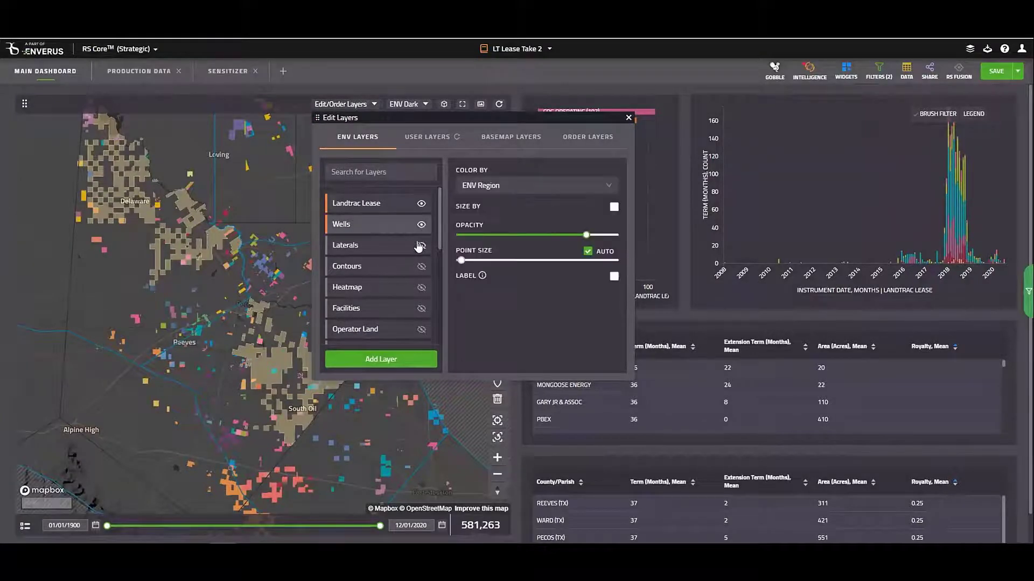
{"action": "left_click", "coordinate": [420, 246]}
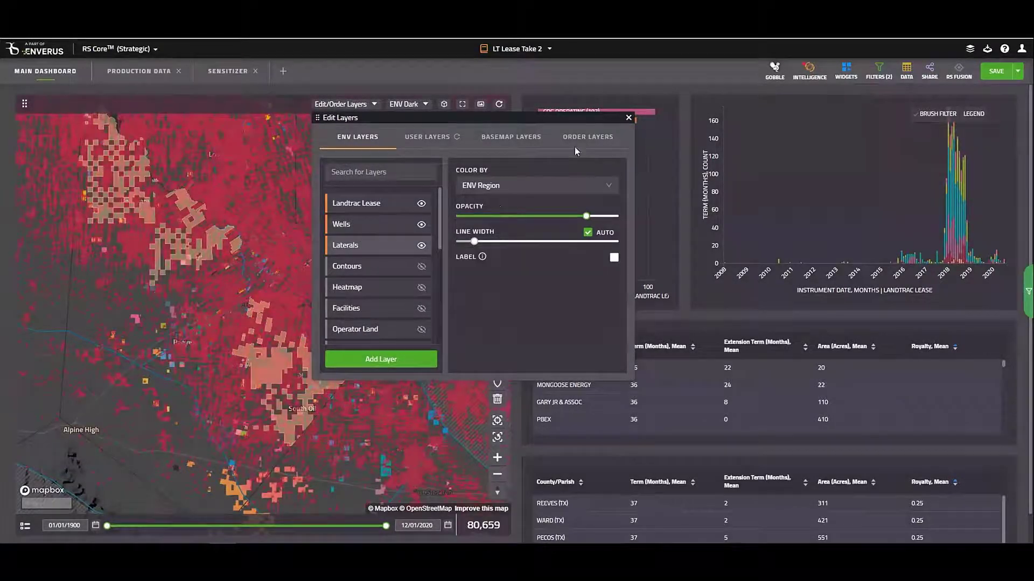
{"action": "left_click", "coordinate": [629, 117]}
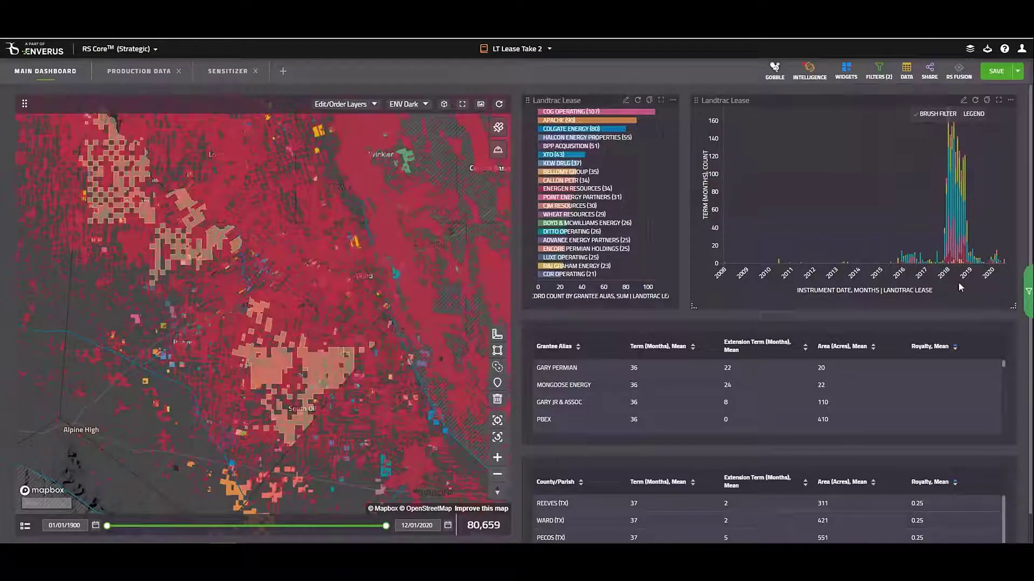
Step: Filter Wells data by ENV WELL STATUS to PRODUCING only
{"action": "left_click", "coordinate": [1028, 294]}
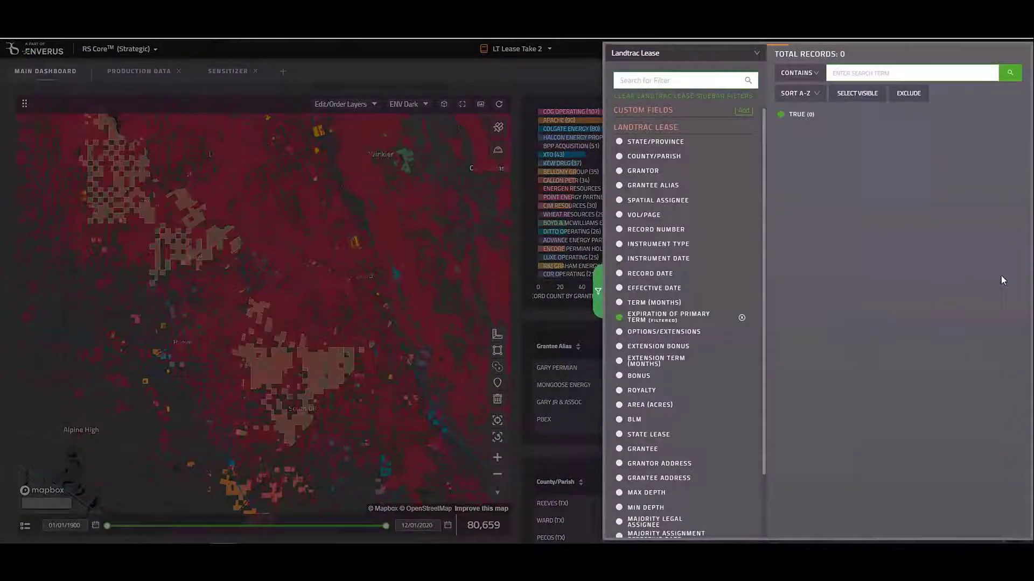
{"action": "left_click", "coordinate": [646, 58]}
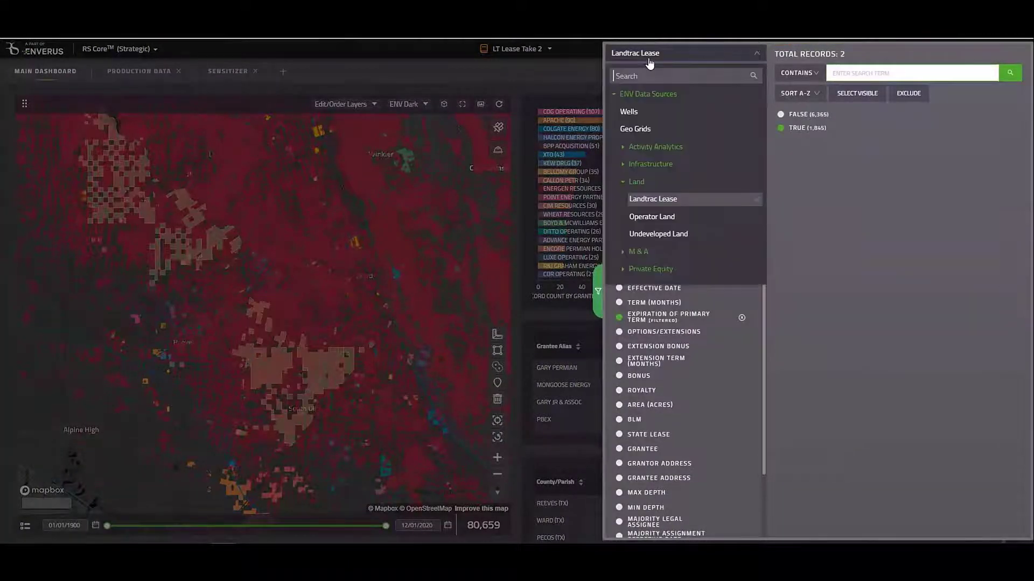
{"action": "left_click", "coordinate": [646, 116]}
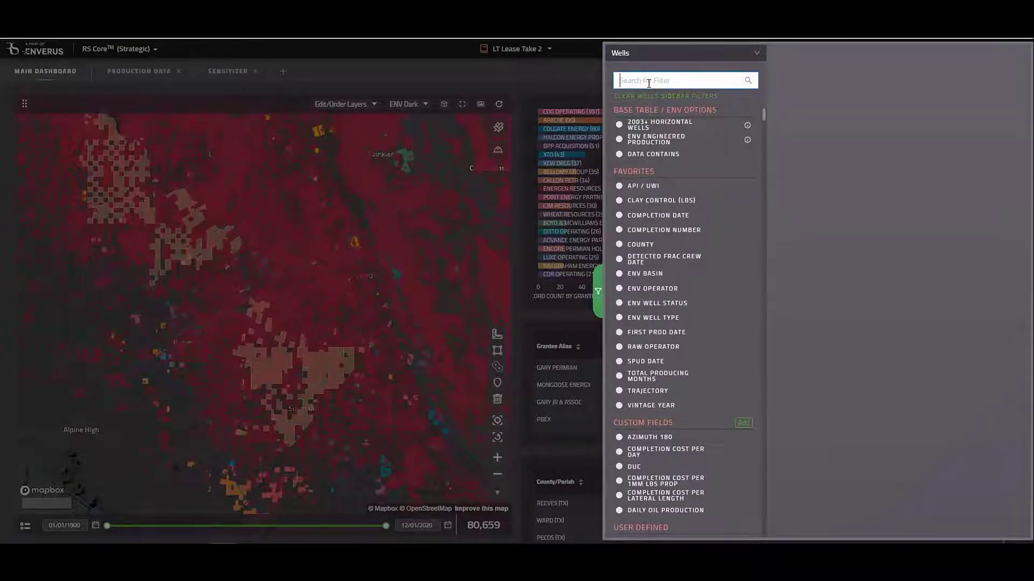
{"action": "type", "text": "status"}
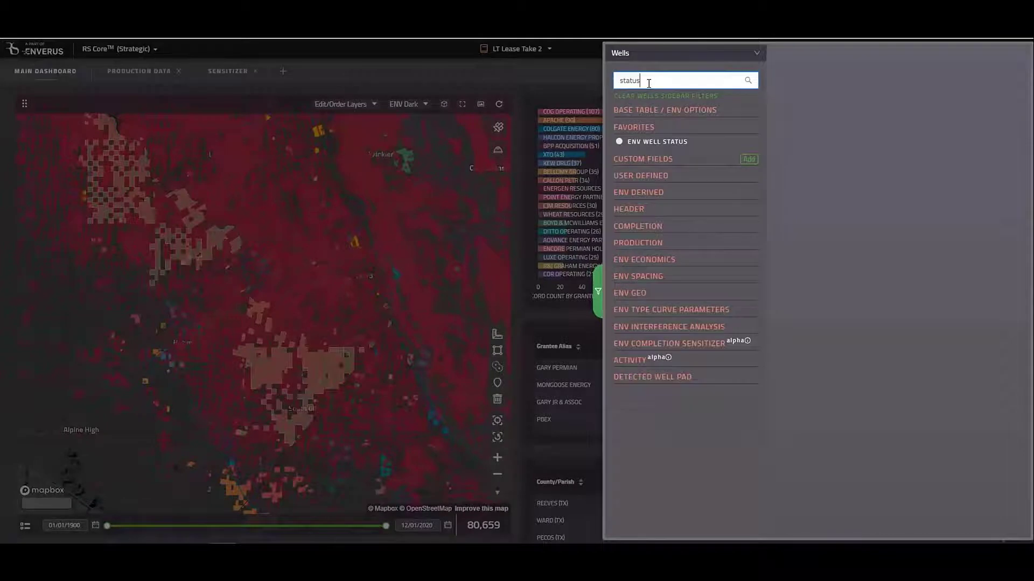
{"action": "left_click", "coordinate": [657, 144]}
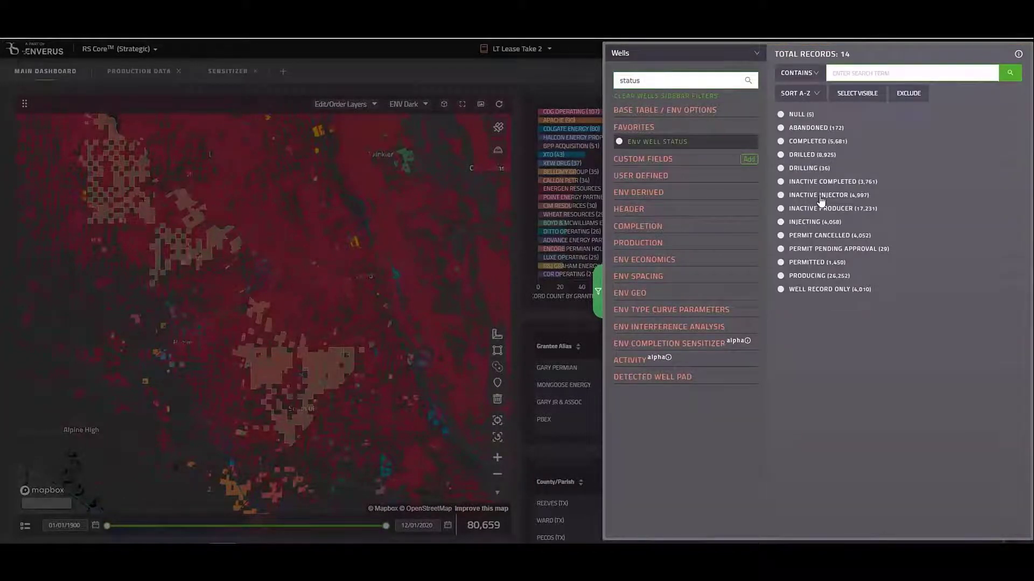
{"action": "left_click", "coordinate": [815, 277]}
{"action": "left_click", "coordinate": [518, 378]}
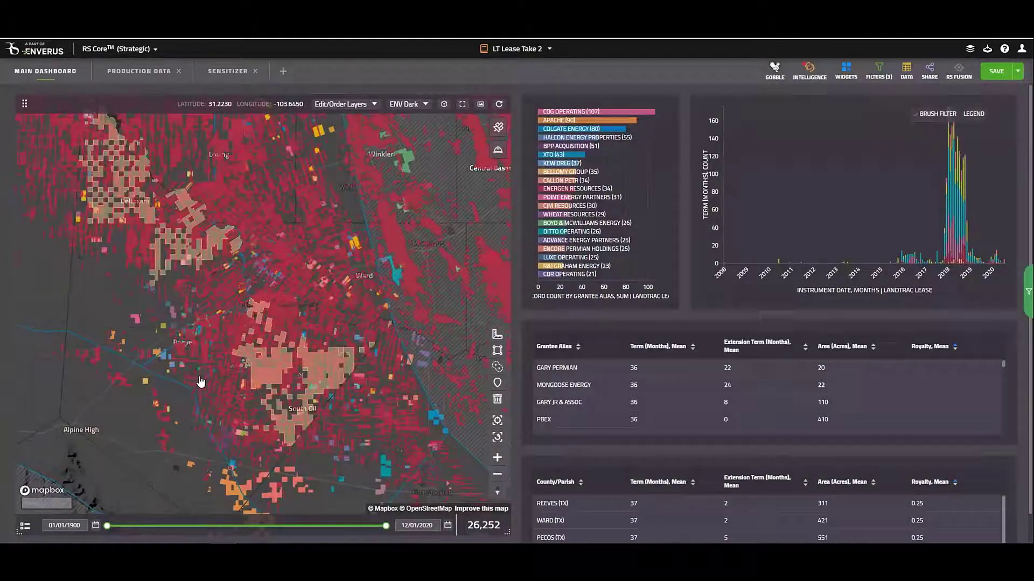
Step: Zoom into the orange lease parcel and refilter the dashboard to the visible area
{"action": "scroll", "coordinate": [260, 392], "scroll_direction": "up", "scroll_amount": 5}
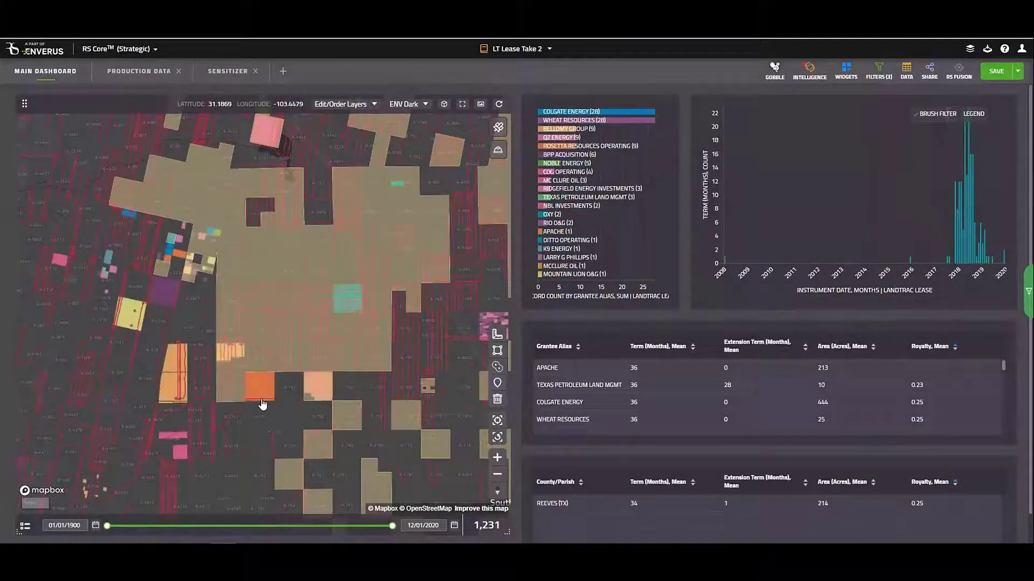
{"action": "scroll", "coordinate": [259, 392], "scroll_direction": "up", "scroll_amount": 3}
{"action": "scroll", "coordinate": [262, 404], "scroll_direction": "up", "scroll_amount": 2}
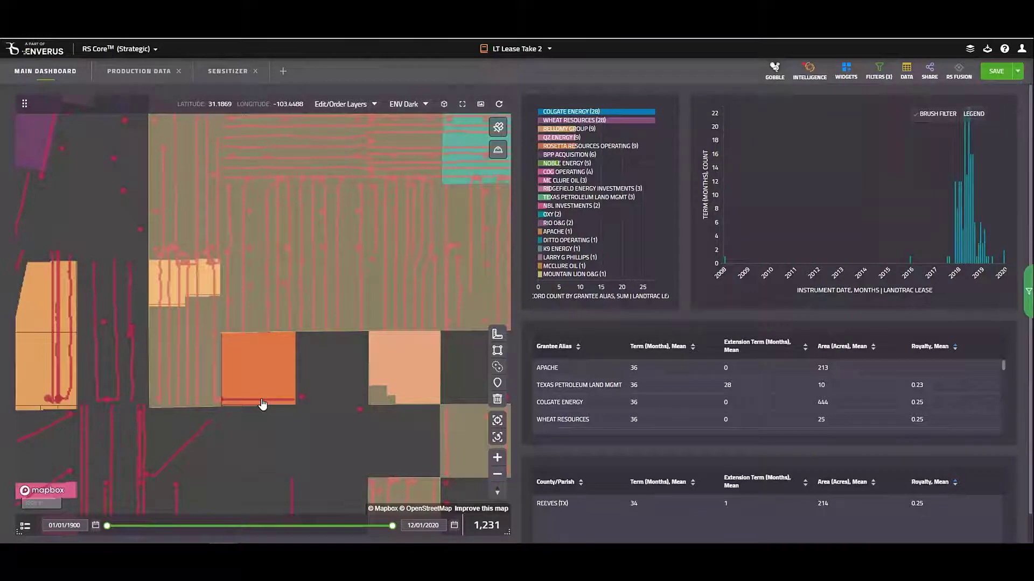
{"action": "left_click", "coordinate": [262, 404]}
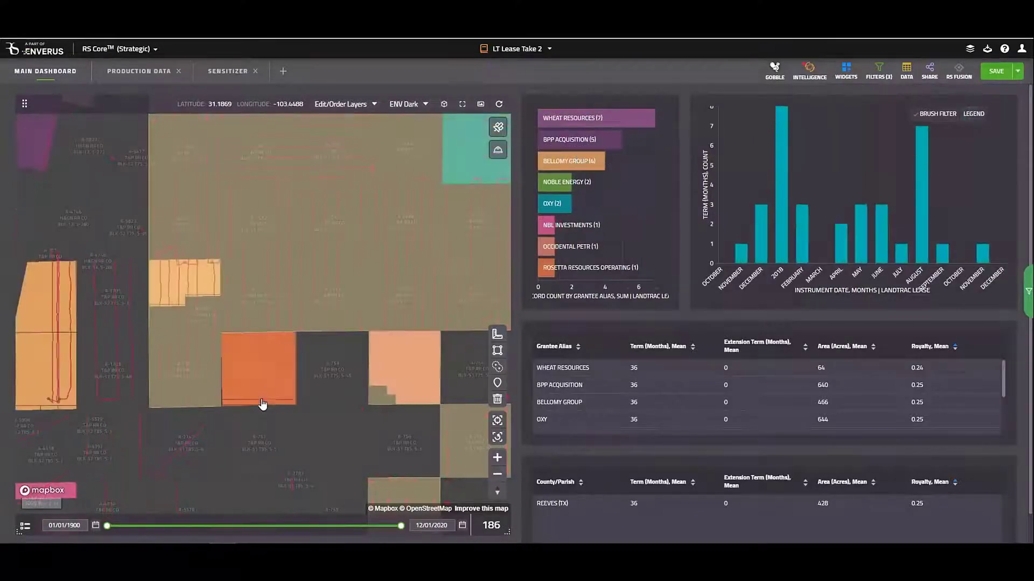
{"action": "left_click", "coordinate": [365, 105]}
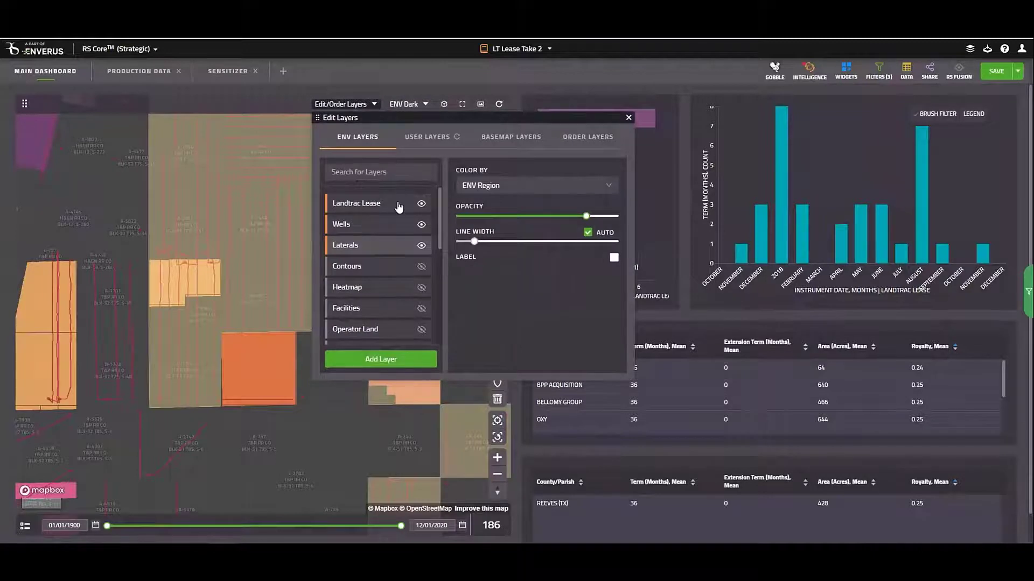
Step: Set the Laterals layer's Color By to ENV Interval and label it with Lease Name
{"action": "left_click", "coordinate": [499, 188]}
{"action": "type", "text": "inter"}
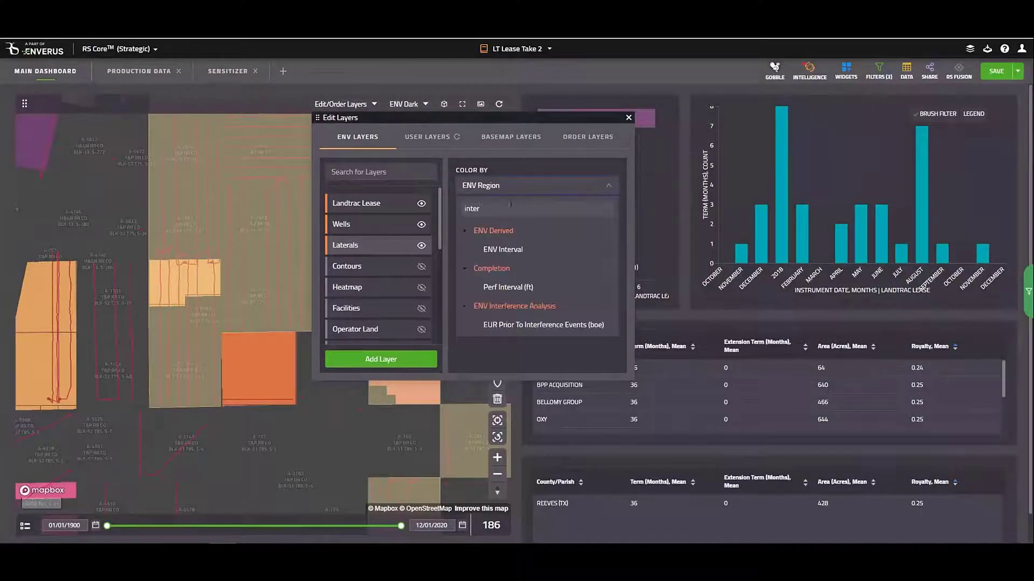
{"action": "left_click", "coordinate": [505, 254]}
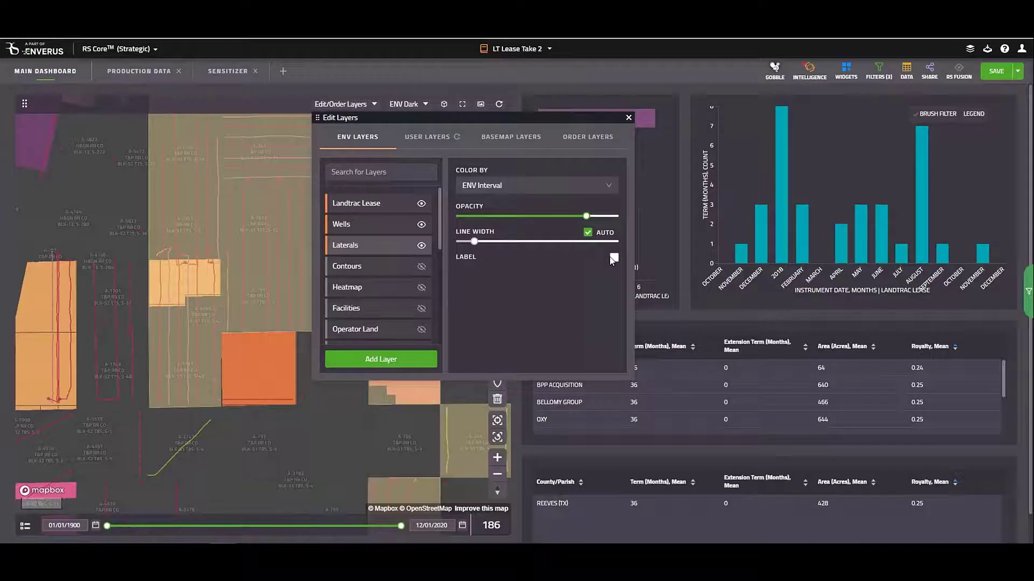
{"action": "left_click", "coordinate": [613, 257]}
{"action": "left_click", "coordinate": [515, 271]}
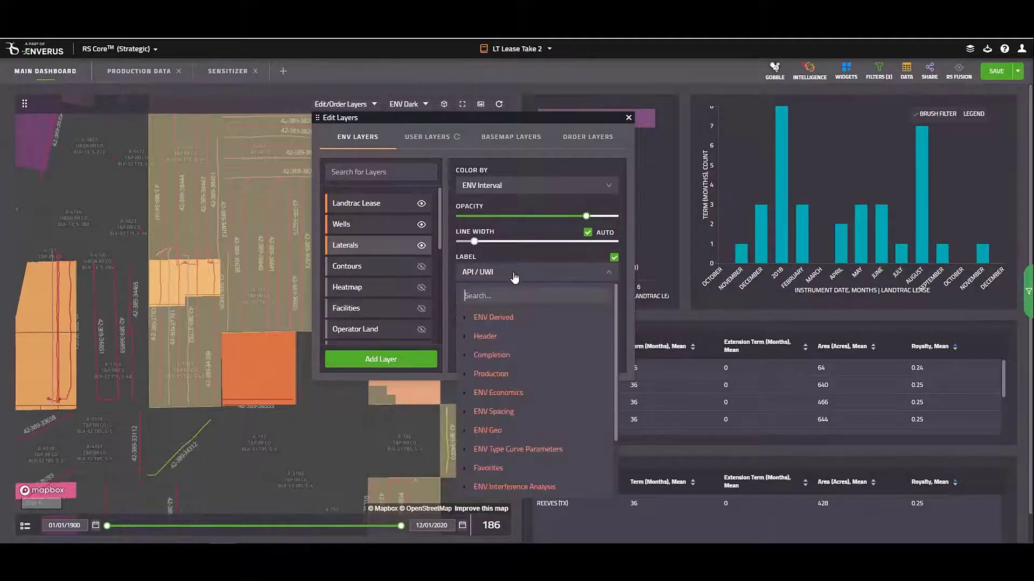
{"action": "type", "text": "lease"}
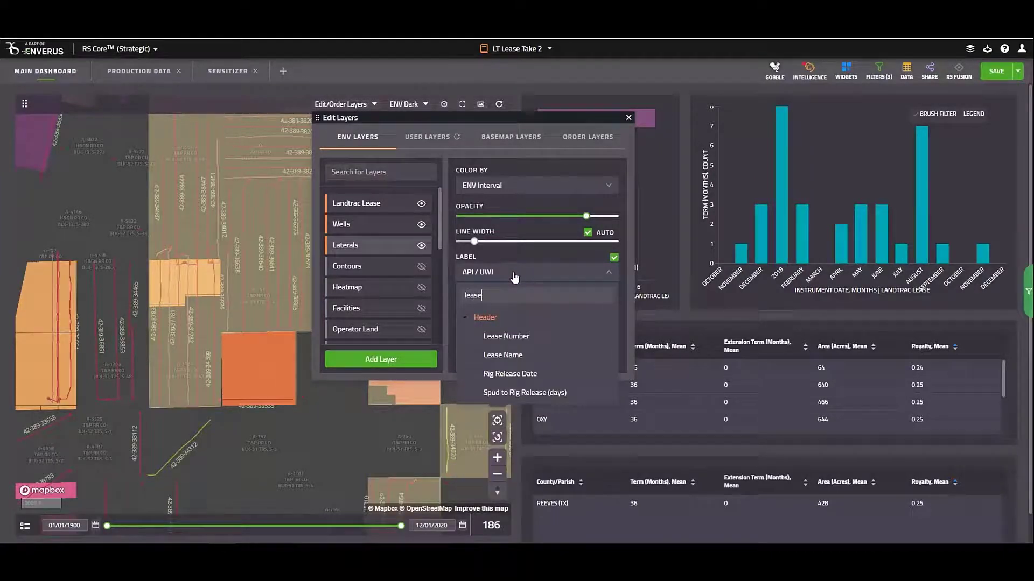
{"action": "left_click", "coordinate": [515, 362]}
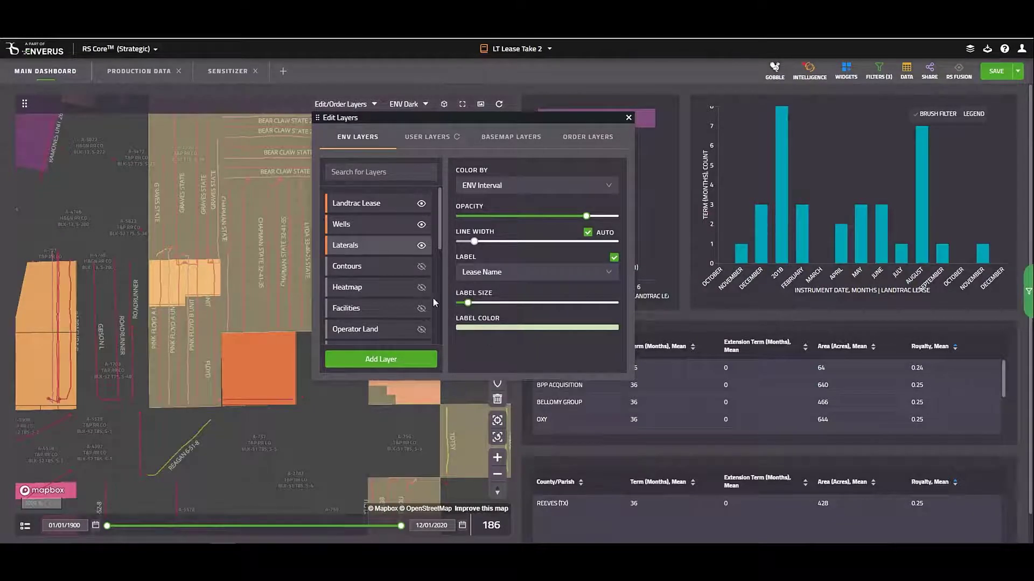
{"action": "left_click", "coordinate": [375, 230]}
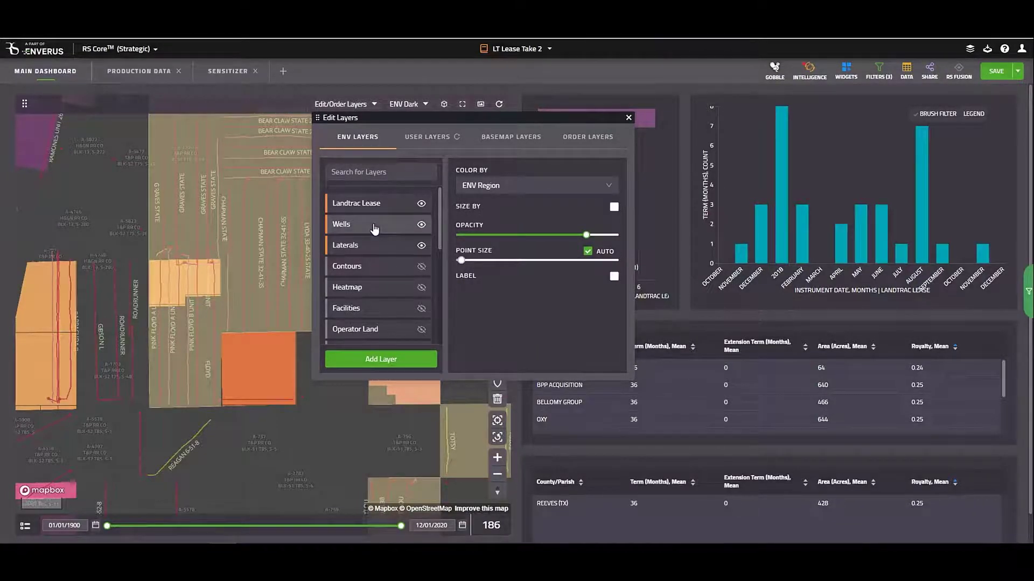
Step: Colour the wells by ENV Operator
{"action": "left_click", "coordinate": [494, 192]}
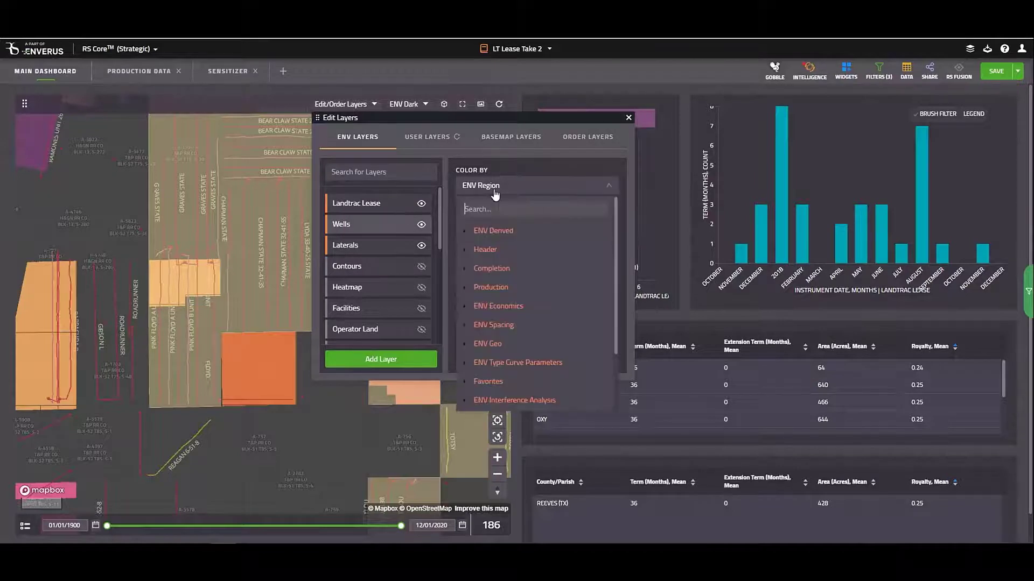
{"action": "type", "text": "oper"}
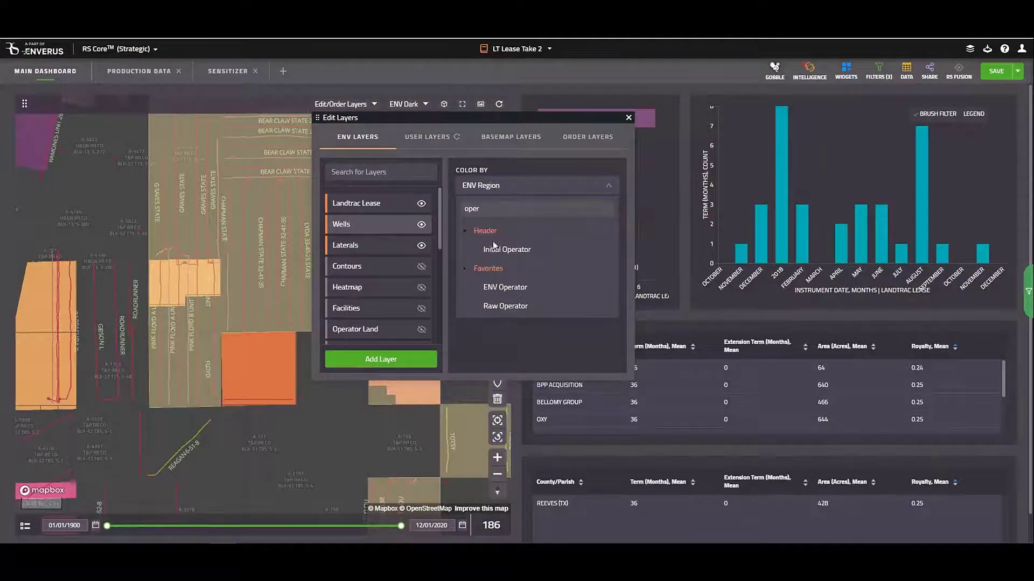
{"action": "left_click", "coordinate": [506, 290]}
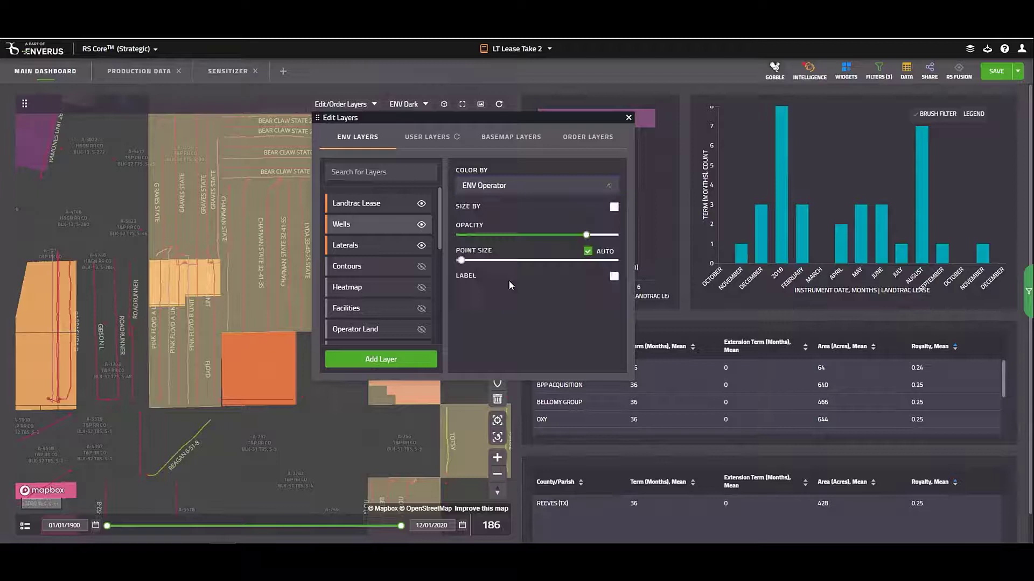
Step: Label the wells with True Vertical Depth (ft) and close the layer editor
{"action": "left_click", "coordinate": [612, 277]}
{"action": "left_click", "coordinate": [572, 295]}
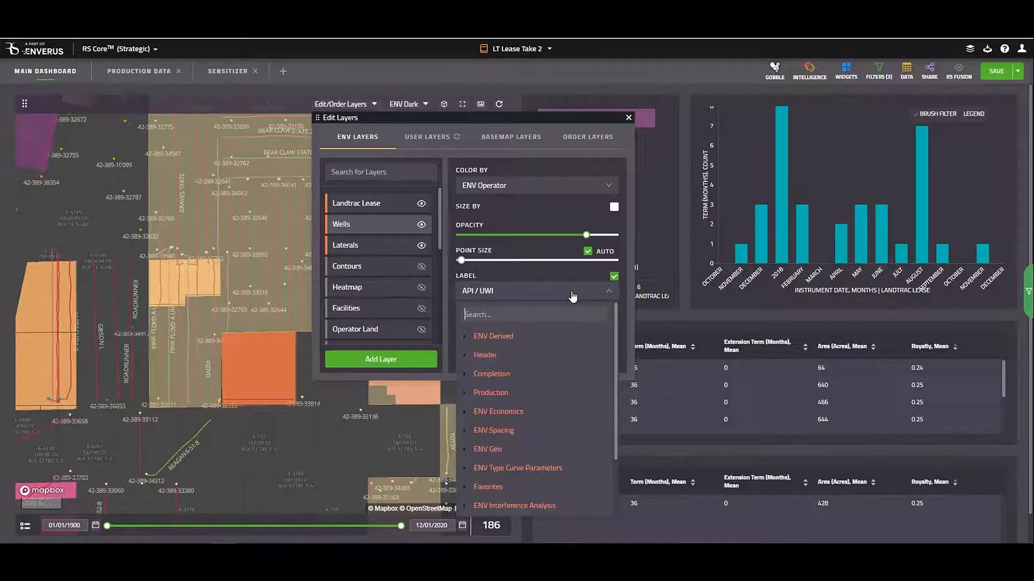
{"action": "type", "text": "depth"}
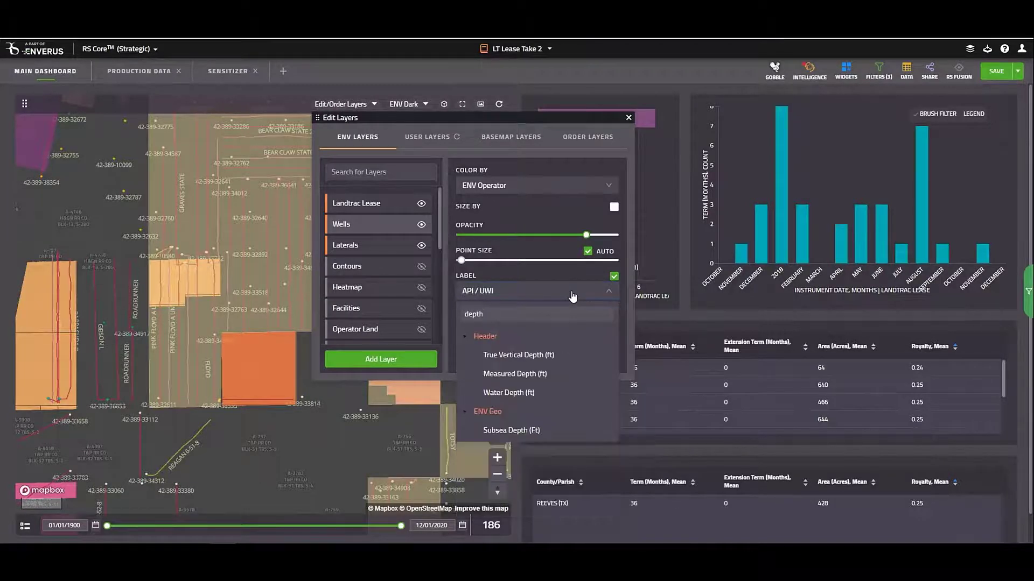
{"action": "left_click", "coordinate": [517, 355]}
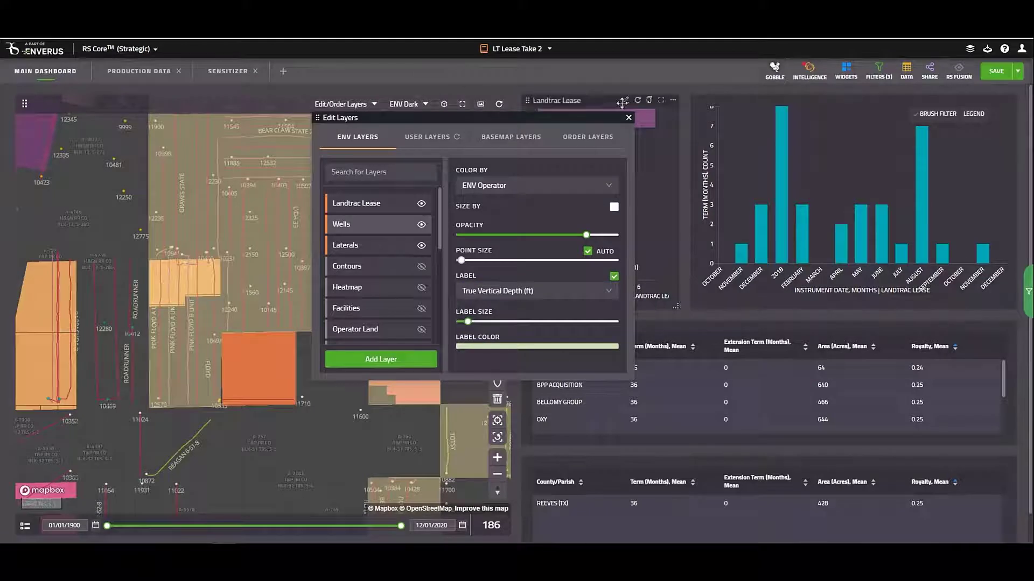
{"action": "left_click", "coordinate": [631, 118]}
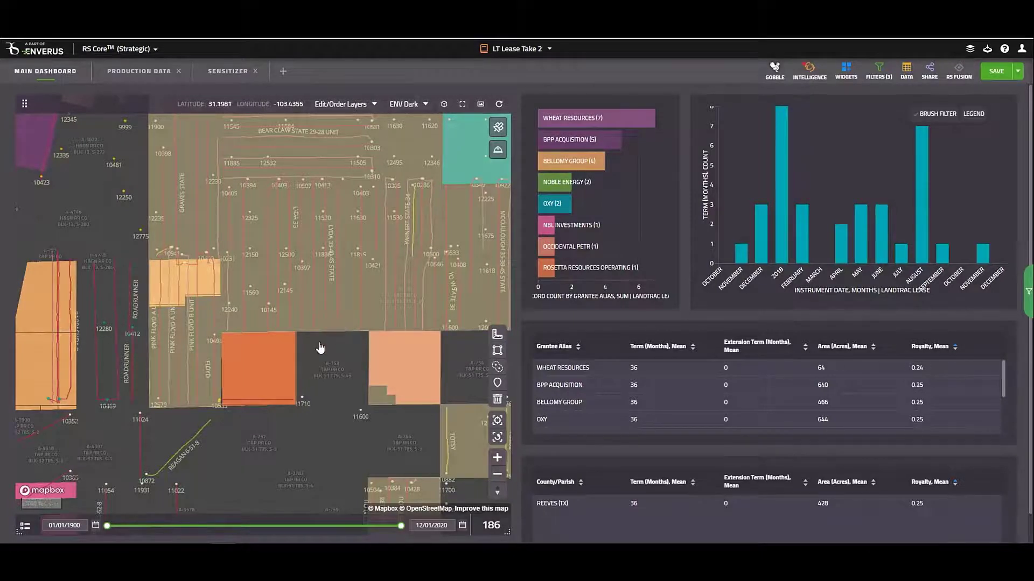
Step: Show the legend, select the Rosetta Resources lease, move its record card aside, and zoom in
{"action": "scroll", "coordinate": [230, 401], "scroll_direction": "up", "scroll_amount": 3}
{"action": "left_click", "coordinate": [25, 526]}
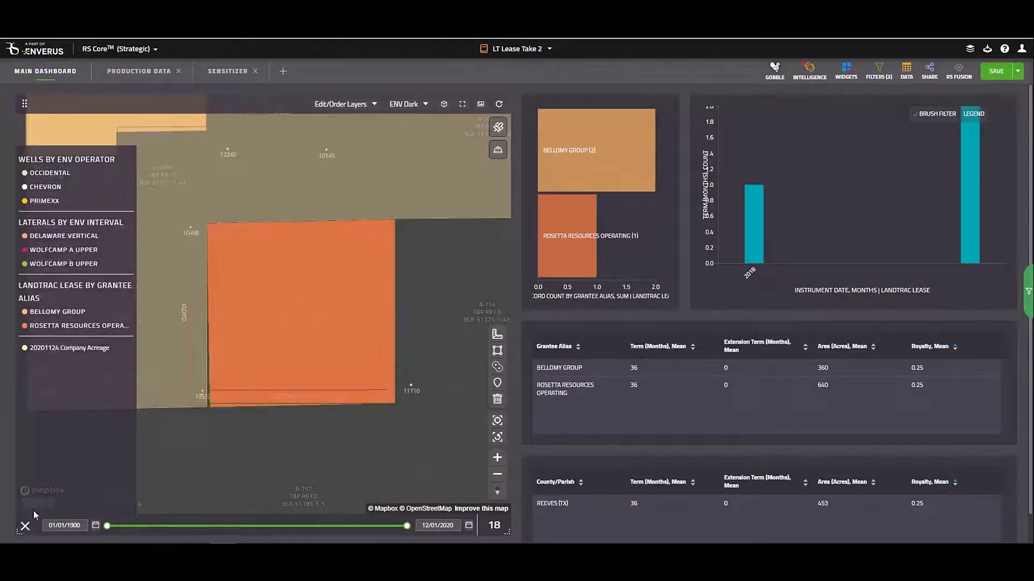
{"action": "left_click", "coordinate": [372, 334]}
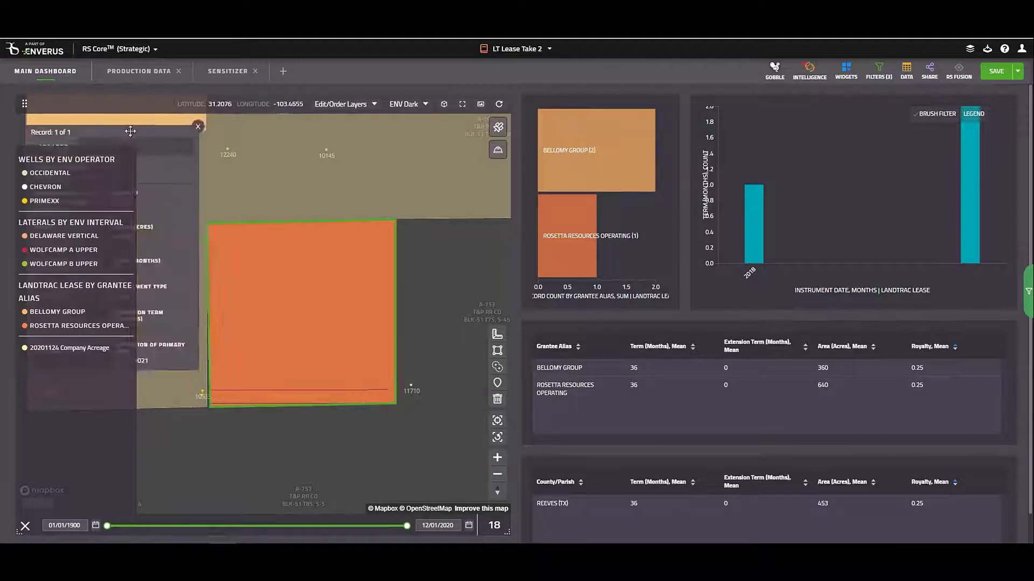
{"action": "left_click_drag", "start_coordinate": [423, 145], "coordinate": [315, 132]}
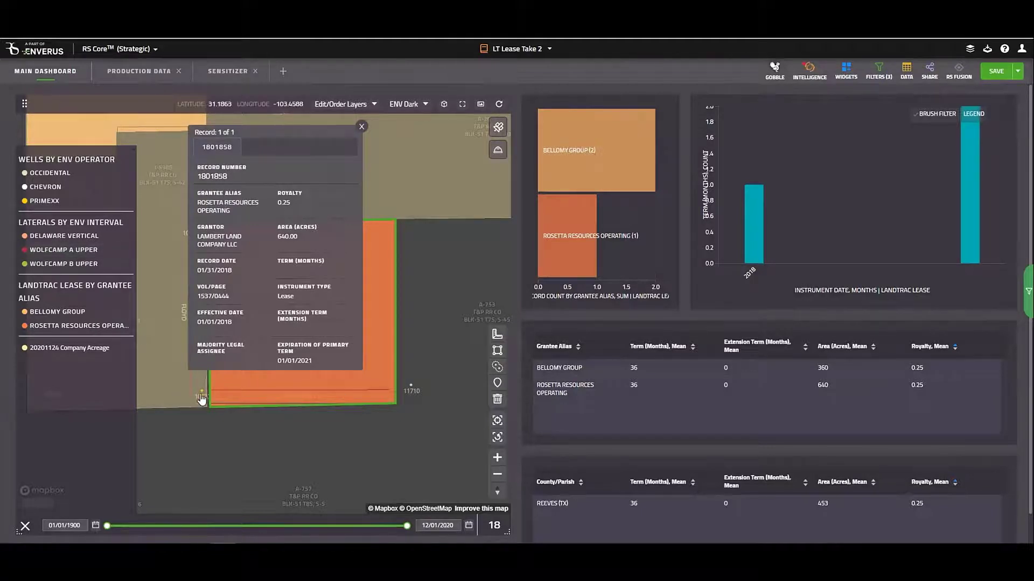
{"action": "scroll", "coordinate": [204, 399], "scroll_direction": "up", "scroll_amount": 2}
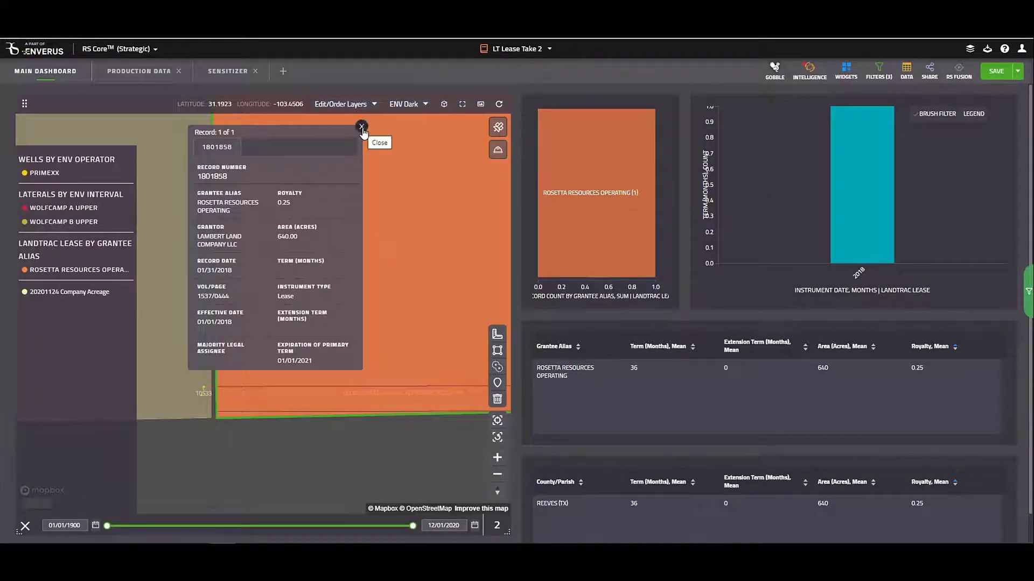
{"action": "key", "text": "ctrl+minus"}
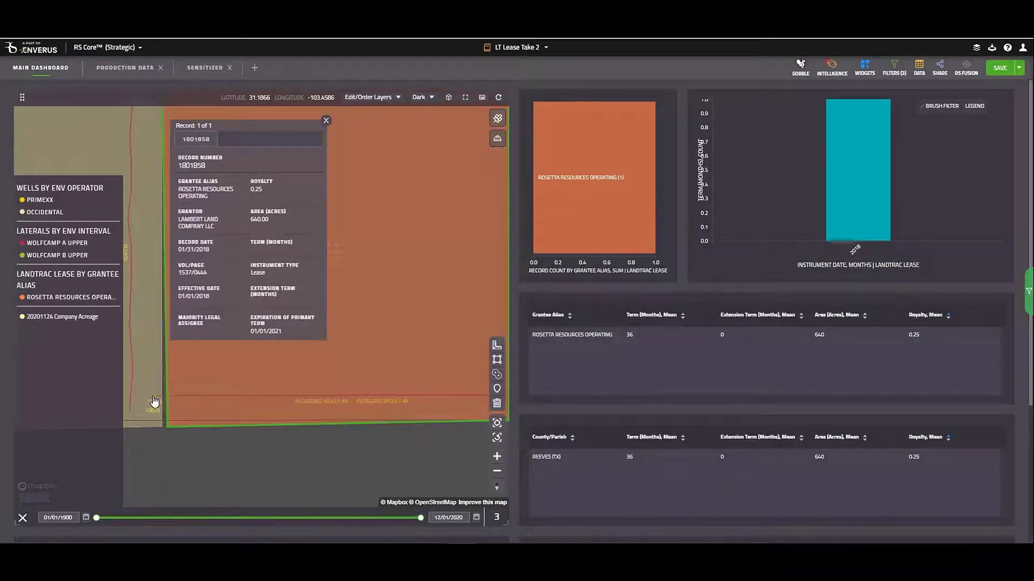
Step: Open the FLOGGING MOLLY 44 10H well's full details and its Documents section
{"action": "left_click", "coordinate": [153, 397]}
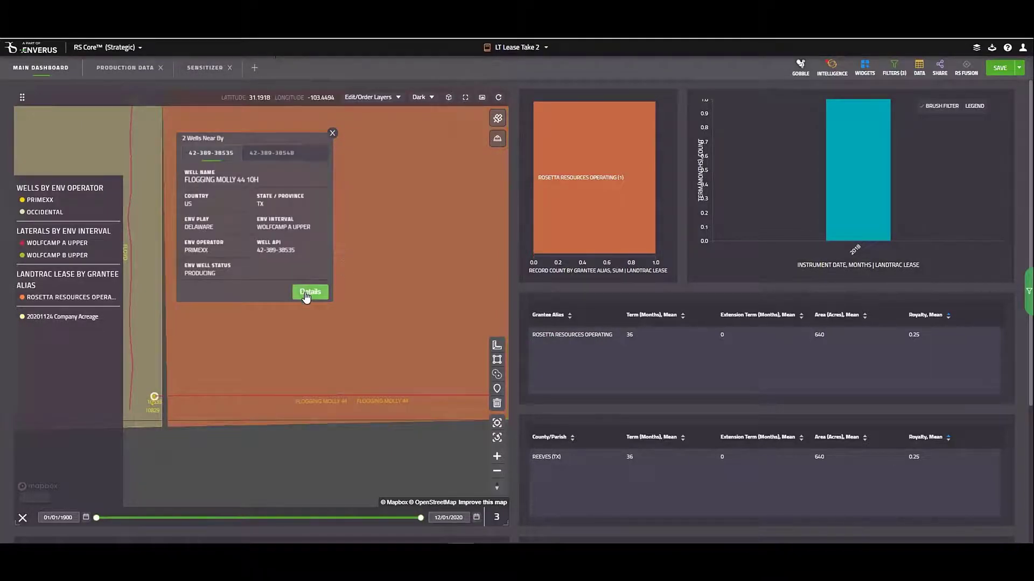
{"action": "left_click", "coordinate": [306, 293]}
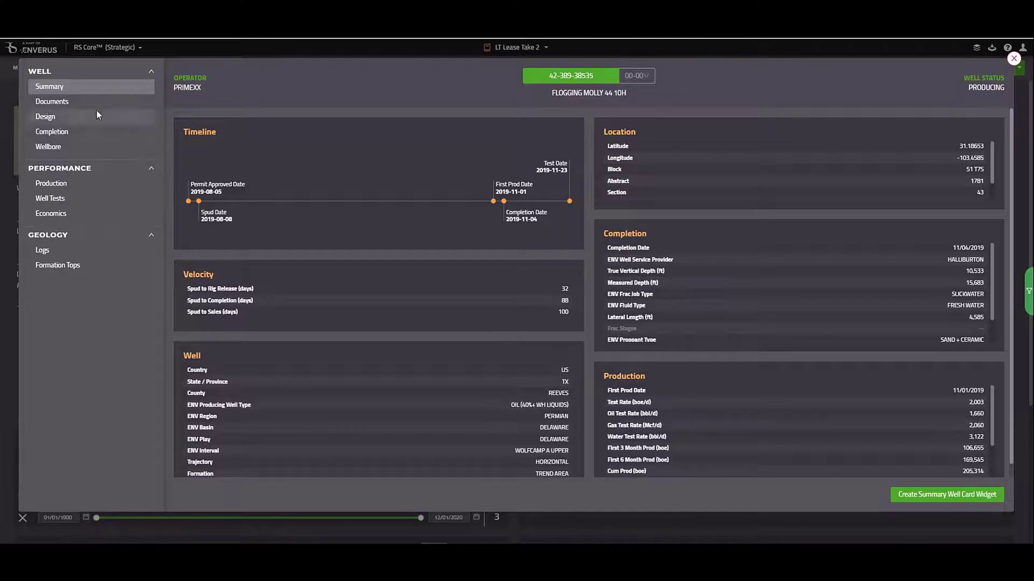
{"action": "left_click", "coordinate": [81, 105]}
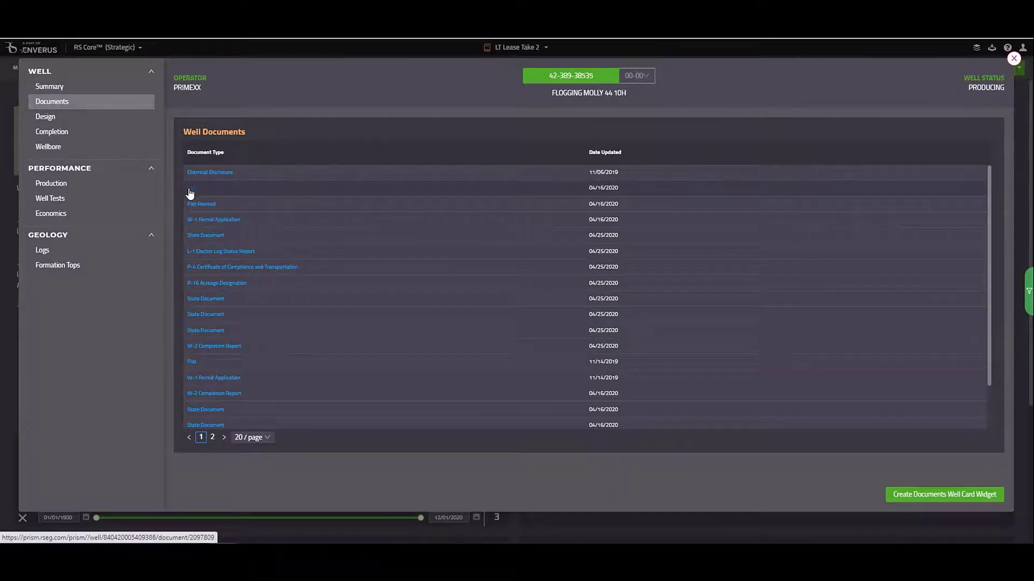
Step: Preview the well location plat PDF, then return to the Well Documents list
{"action": "left_click", "coordinate": [192, 190]}
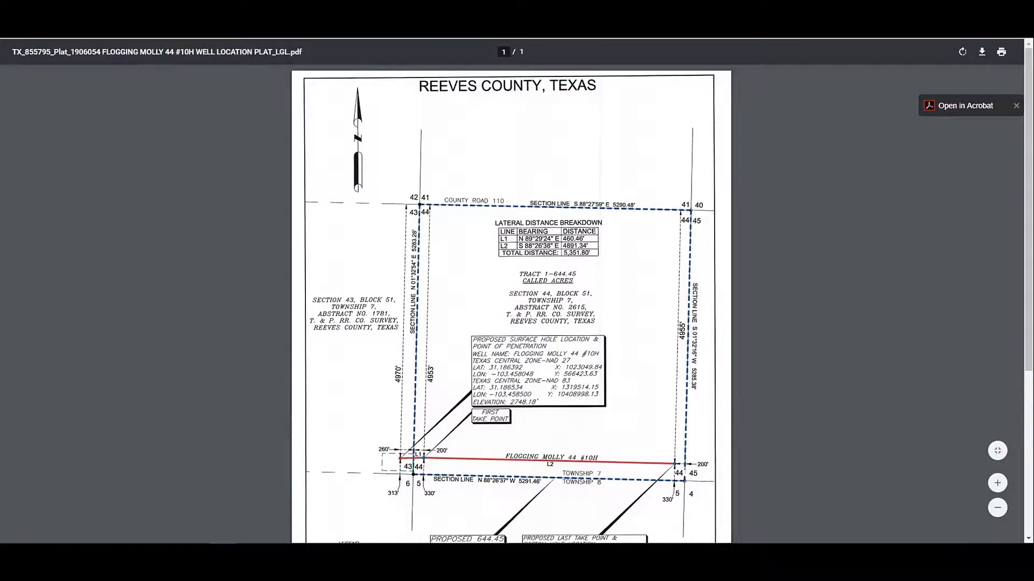
{"action": "key", "text": "ctrl+w"}
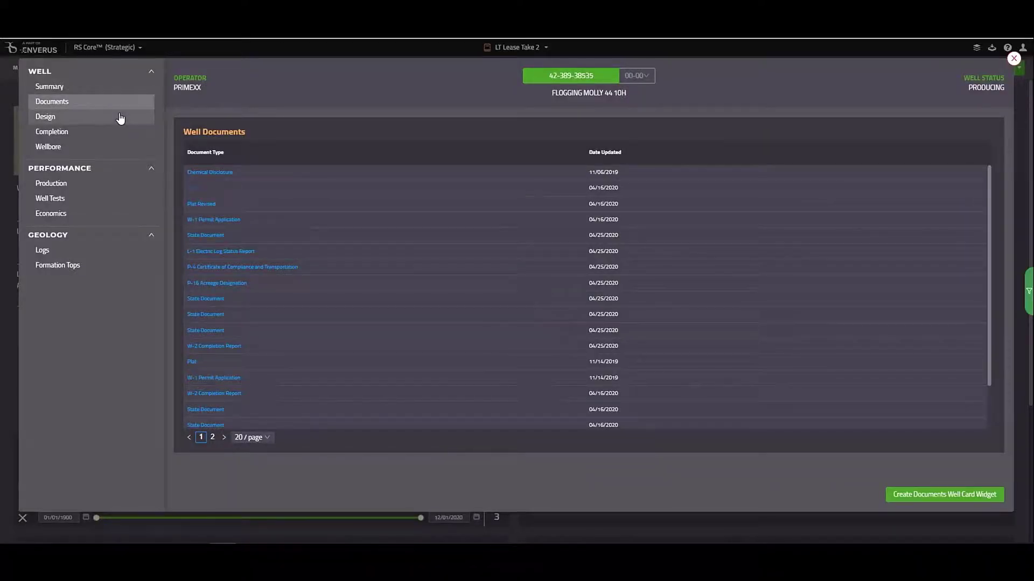
Step: Review the well's Design, Completion and Wellbore pages, ending on the Production charts and table
{"action": "left_click", "coordinate": [66, 122]}
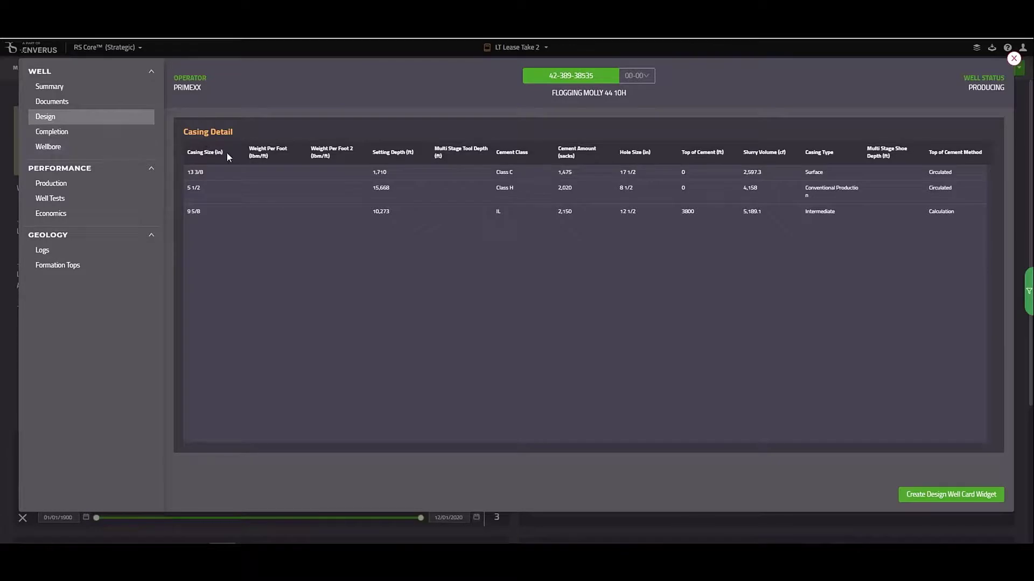
{"action": "left_click", "coordinate": [87, 138]}
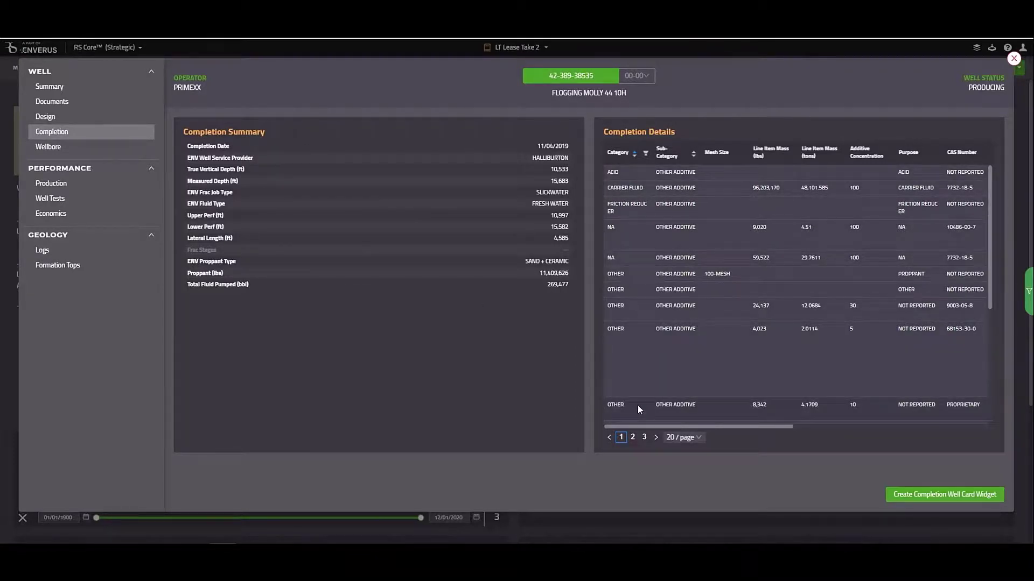
{"action": "left_click", "coordinate": [87, 146]}
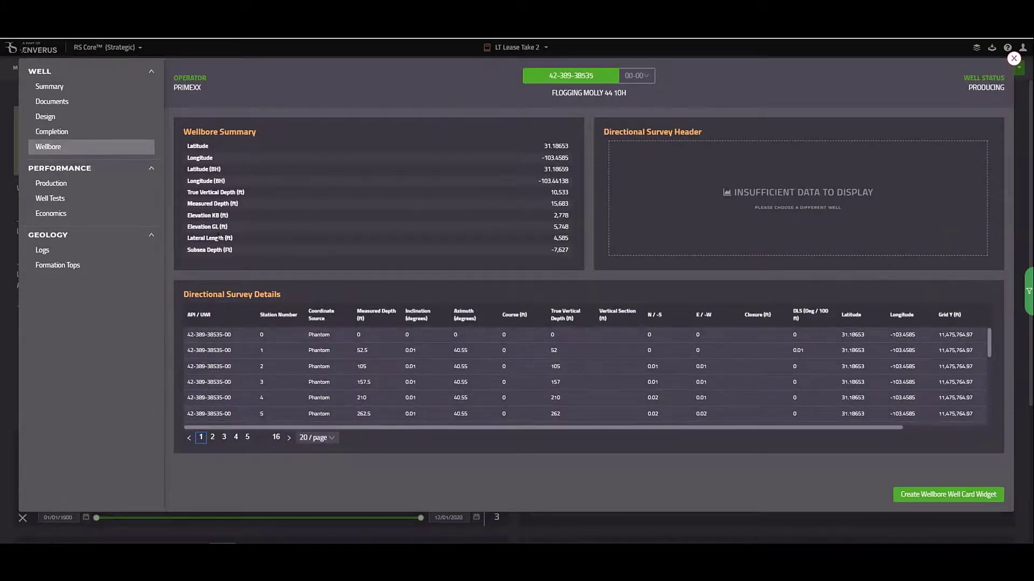
{"action": "left_click", "coordinate": [59, 183]}
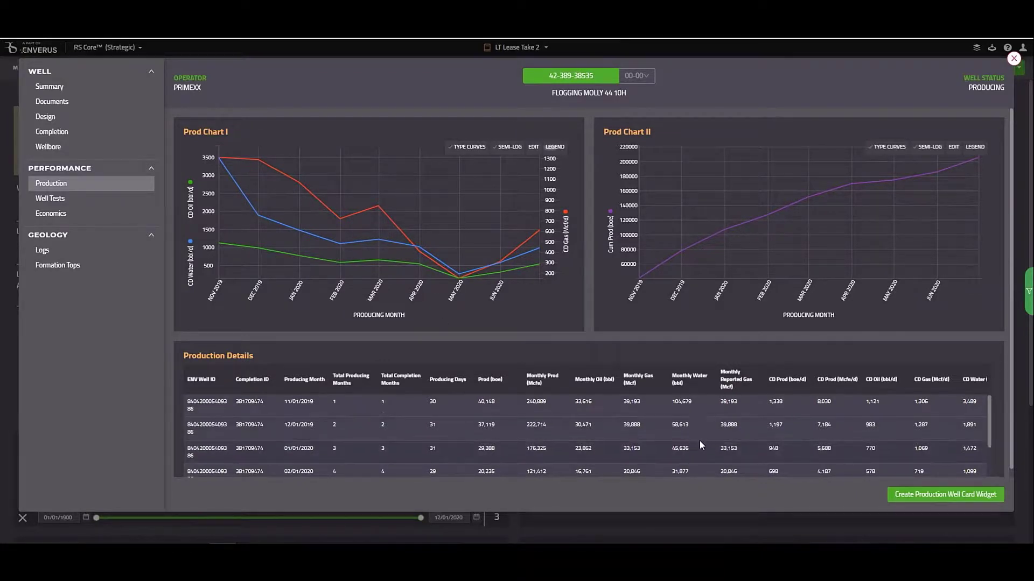
{"action": "scroll", "coordinate": [699, 441], "scroll_direction": "down", "scroll_amount": 5}
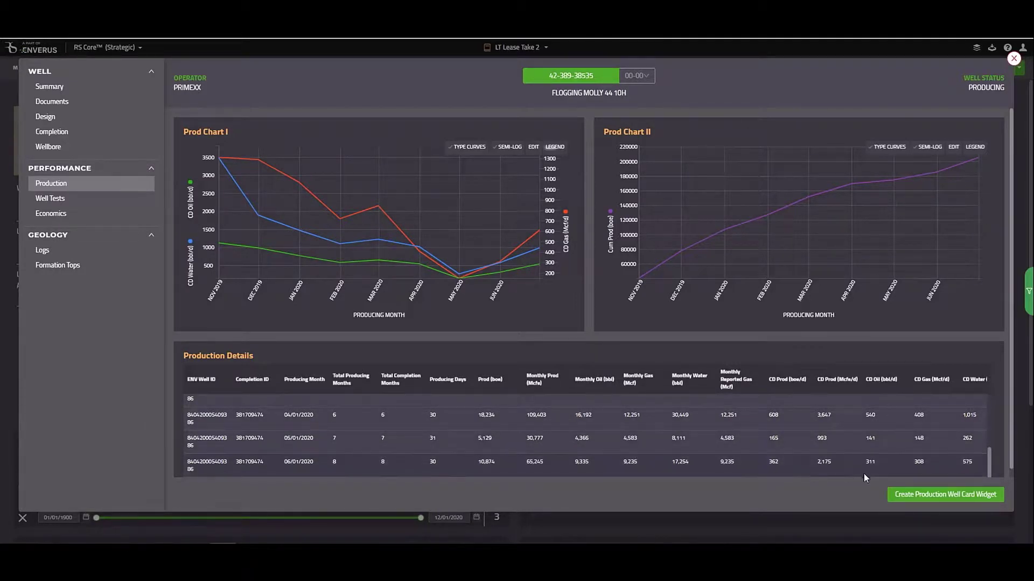
Step: Create the Production widget, browse Well Tests, Economics and Logs, then create the Formation Tops widget
{"action": "left_click", "coordinate": [922, 499]}
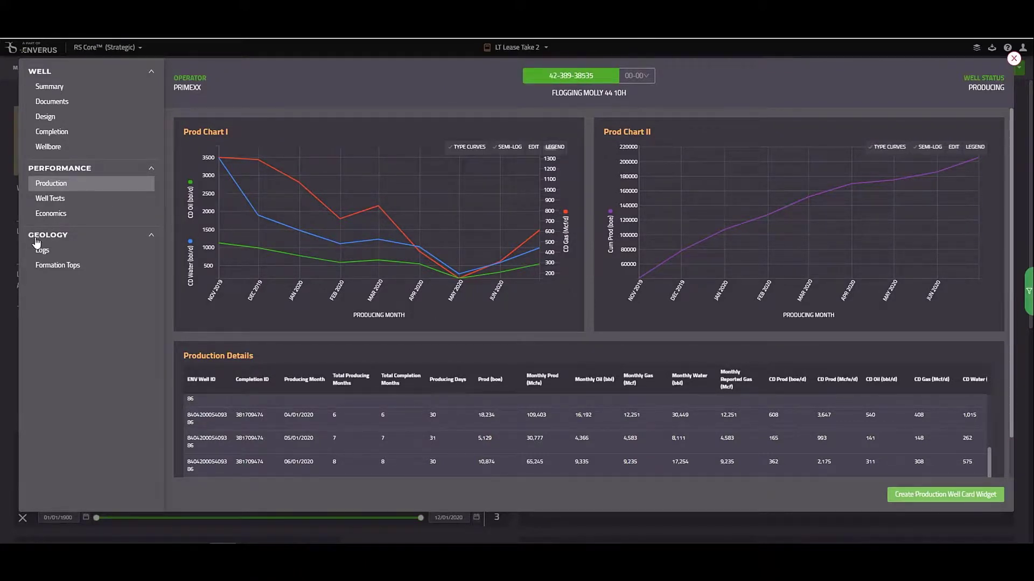
{"action": "left_click", "coordinate": [59, 200]}
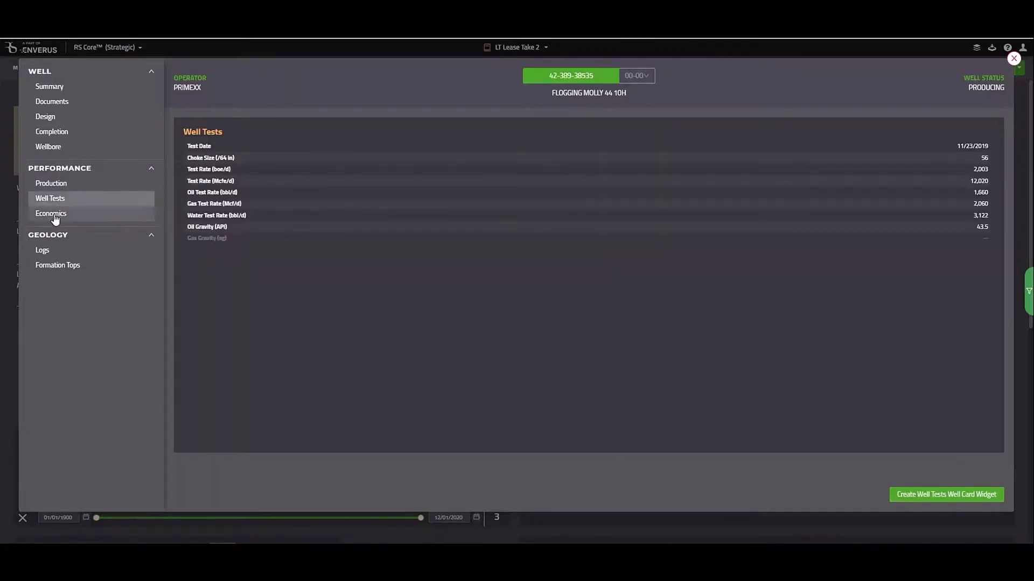
{"action": "left_click", "coordinate": [54, 214]}
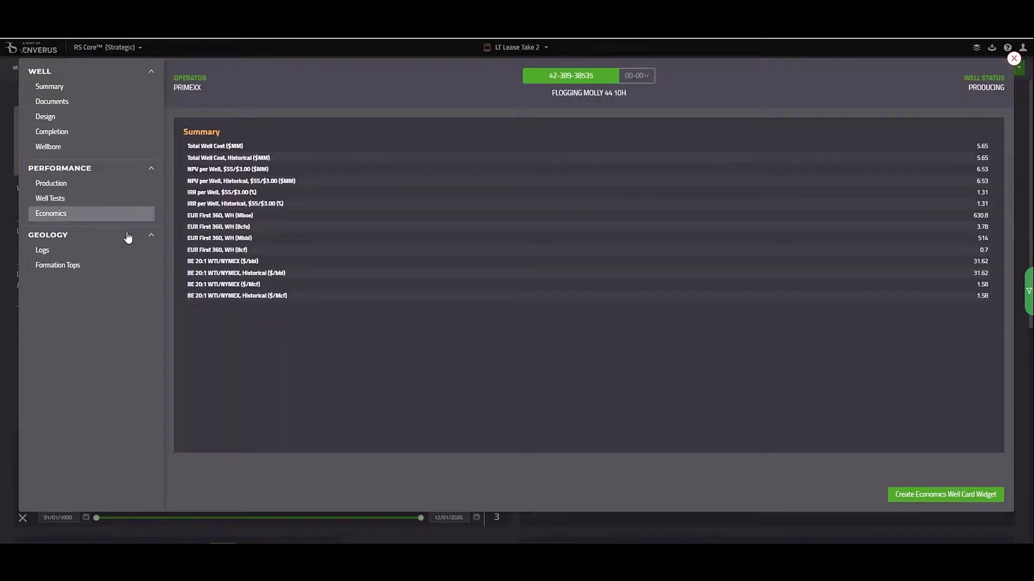
{"action": "left_click", "coordinate": [64, 252]}
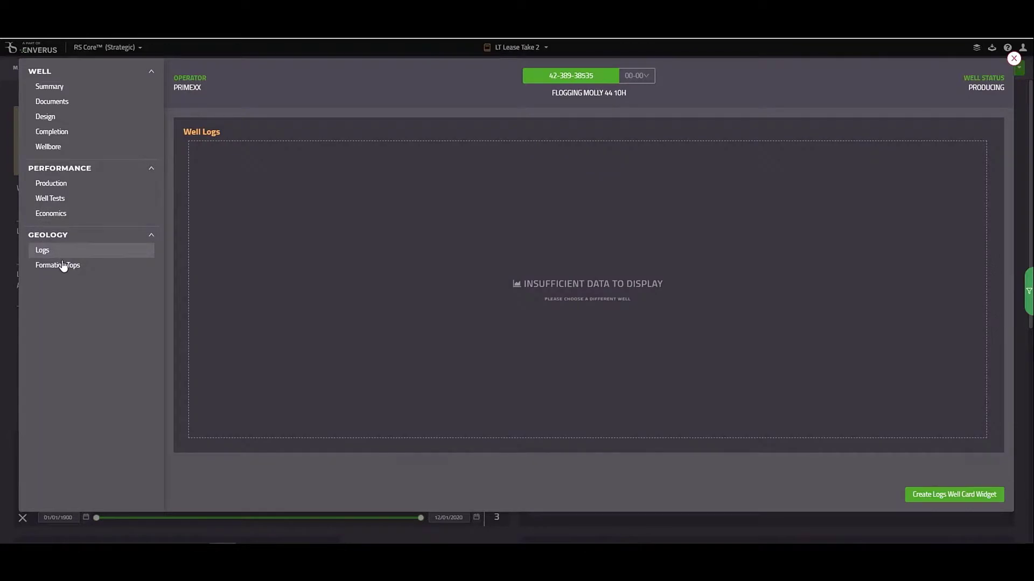
{"action": "left_click", "coordinate": [64, 270]}
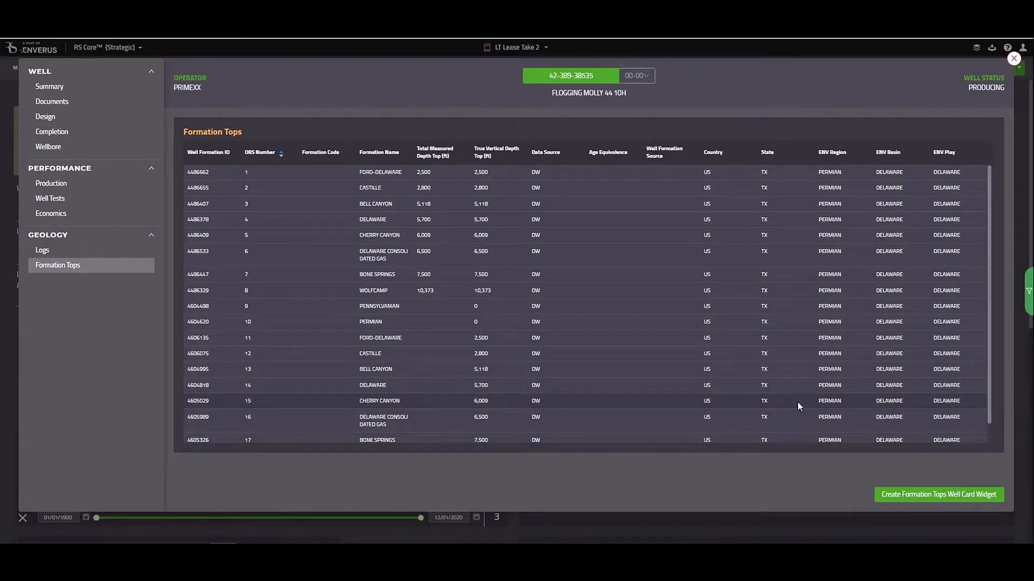
{"action": "left_click", "coordinate": [896, 498]}
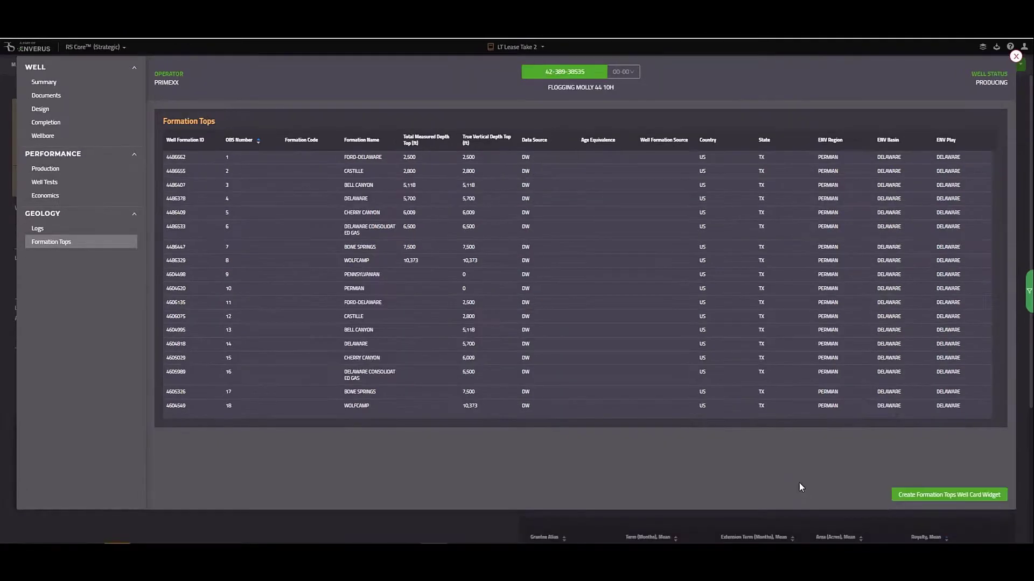
Step: Close the well card and save the workbook as 'LandTrac Lease WB'
{"action": "left_click", "coordinate": [1016, 57]}
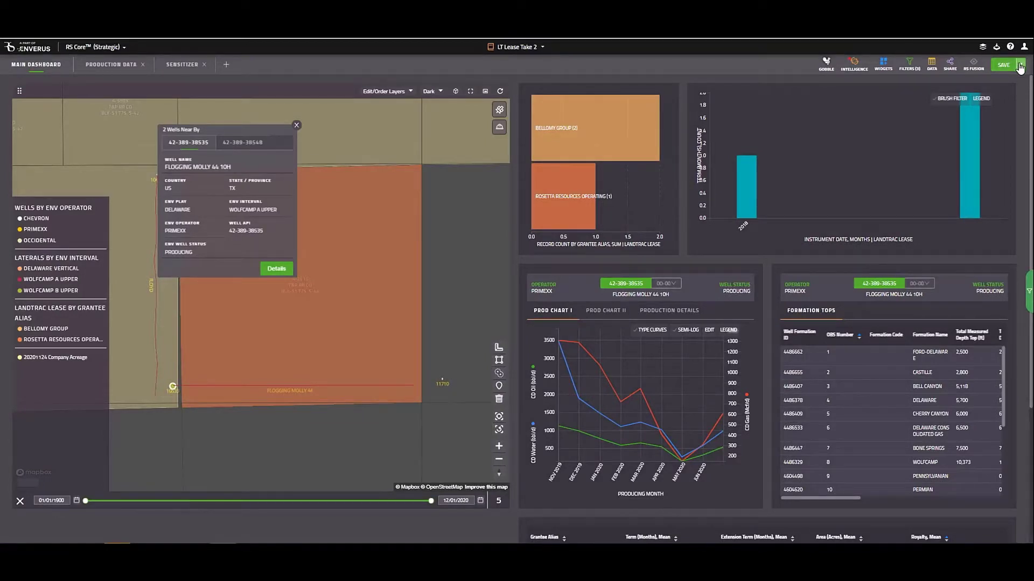
{"action": "left_click", "coordinate": [1024, 69]}
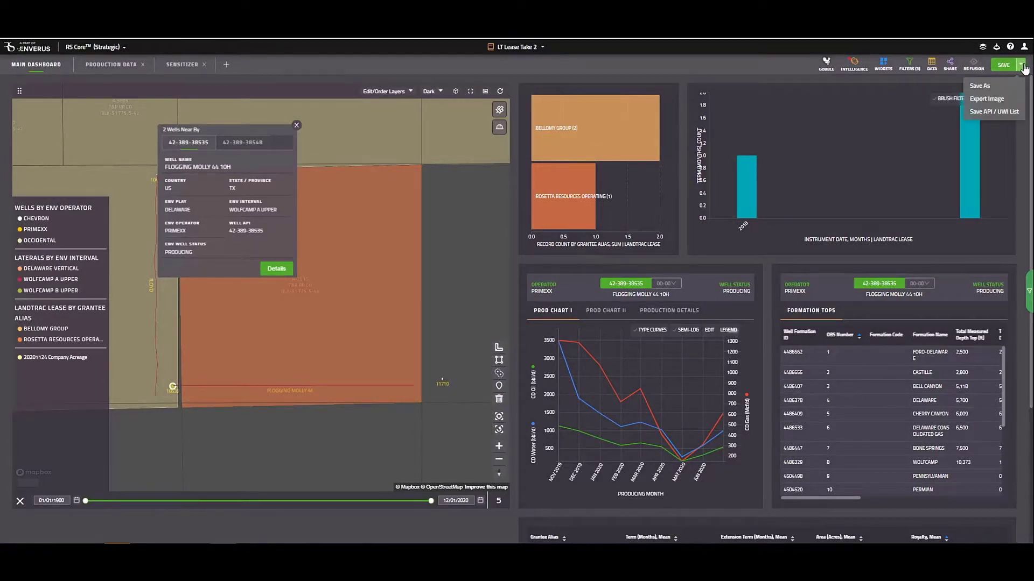
{"action": "left_click", "coordinate": [1009, 91]}
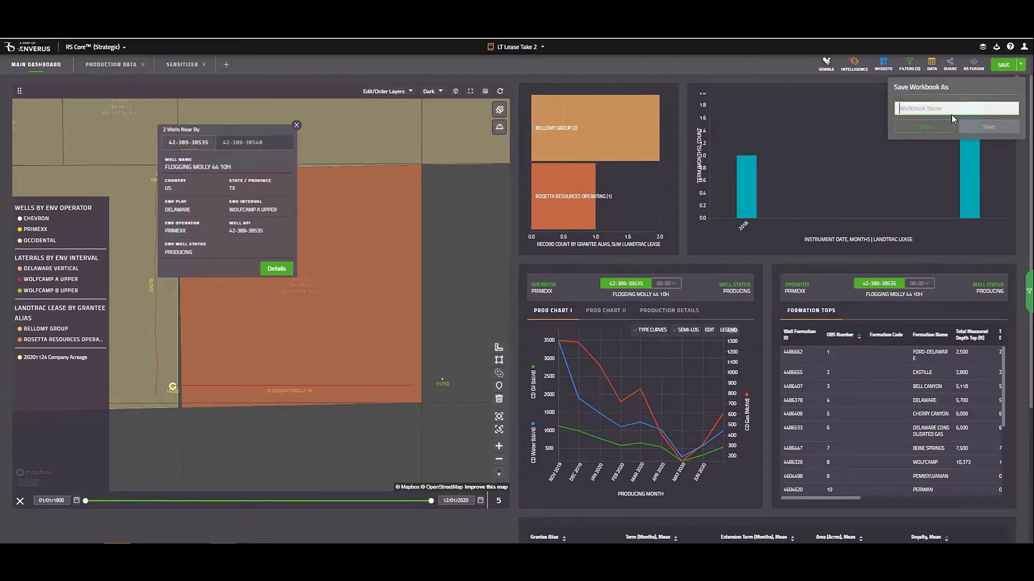
{"action": "type", "text": "LandTrac Lease WB"}
{"action": "left_click", "coordinate": [987, 126]}
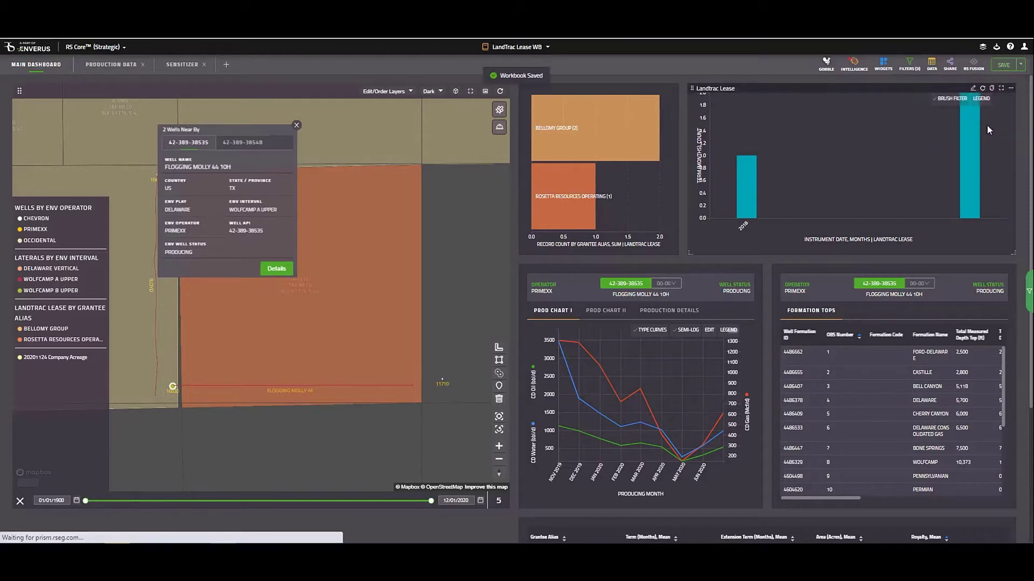
Step: Generate a 90-day share link for the LandTrac Lease WB workbook
{"action": "left_click", "coordinate": [950, 70]}
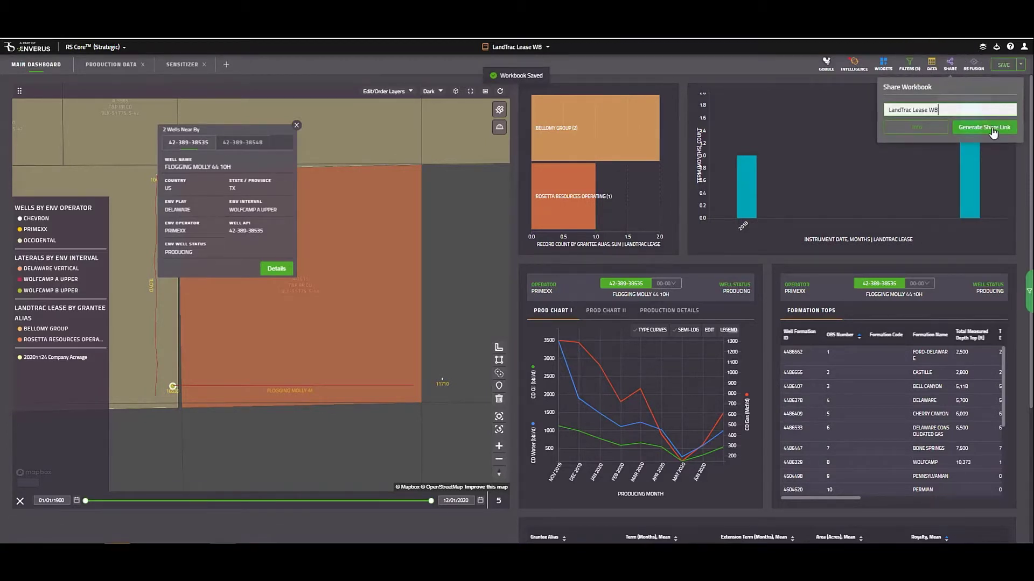
{"action": "left_click", "coordinate": [993, 132]}
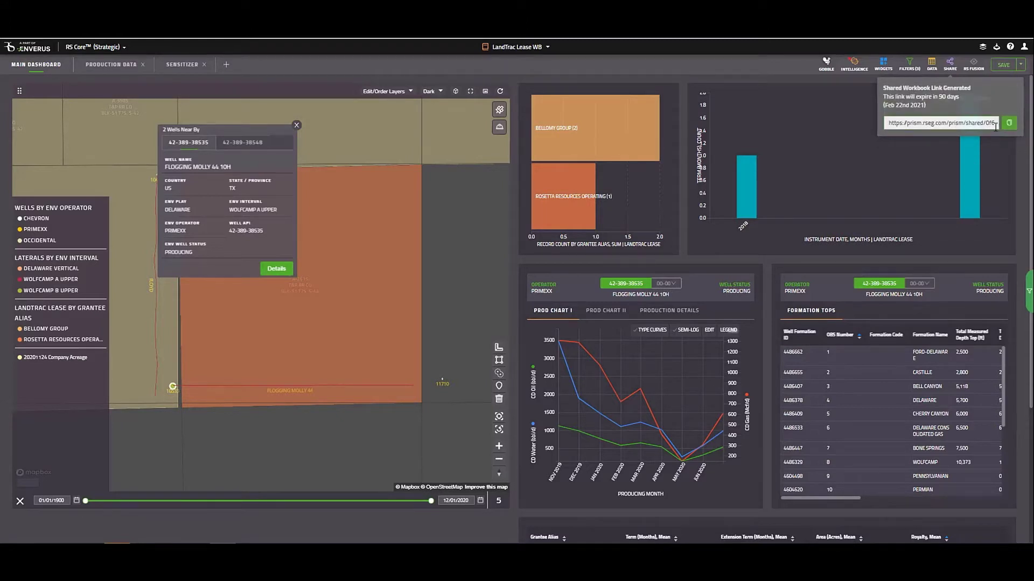